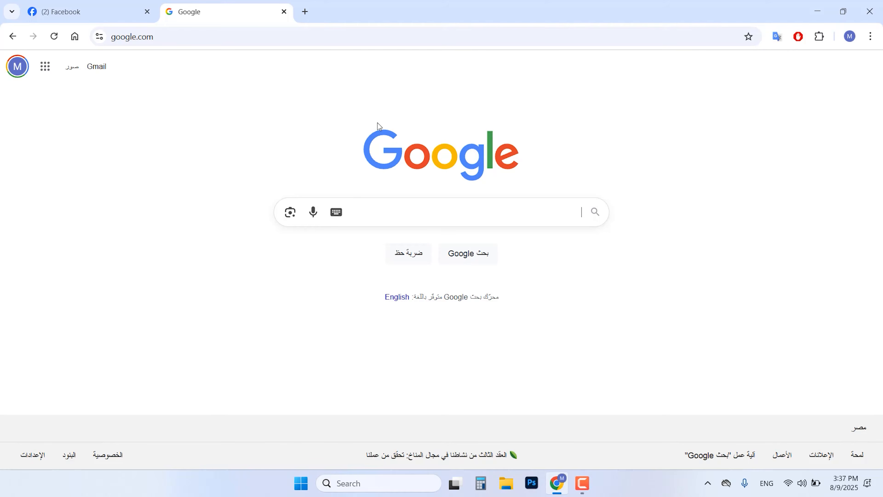
Switch to the open Facebook tab and set the Facebook language to English (US).
click(132, 12)
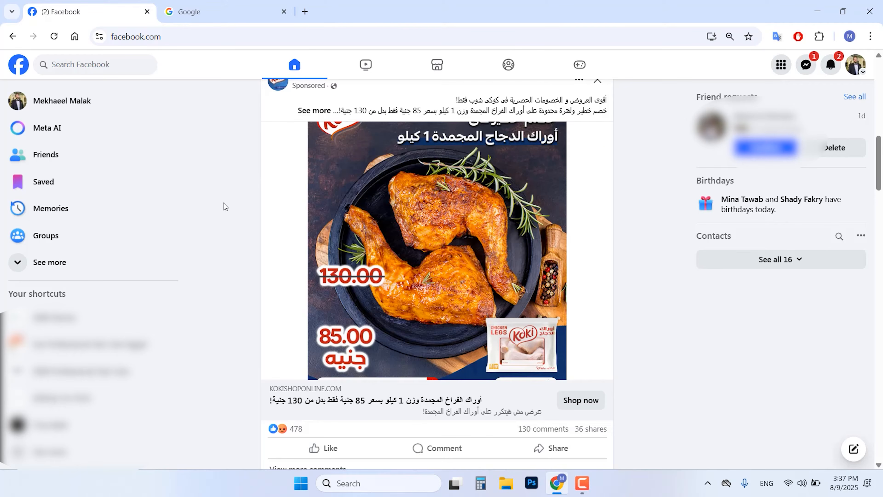
click(857, 66)
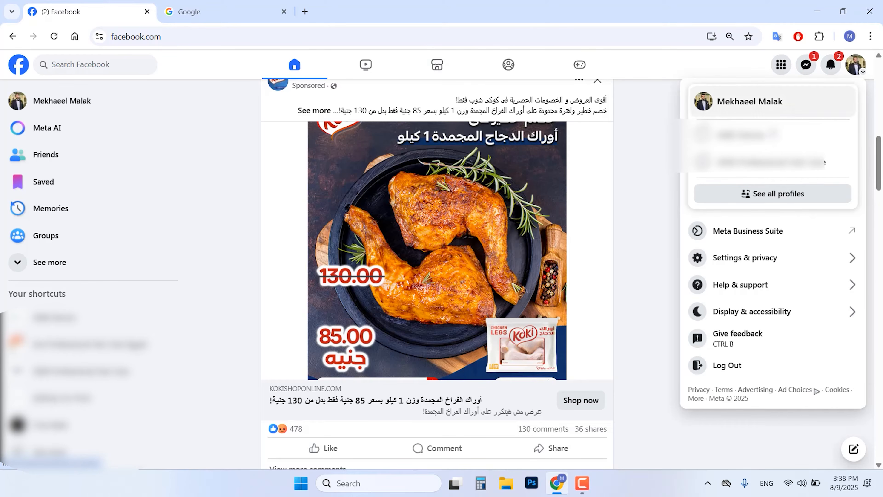
click(762, 265)
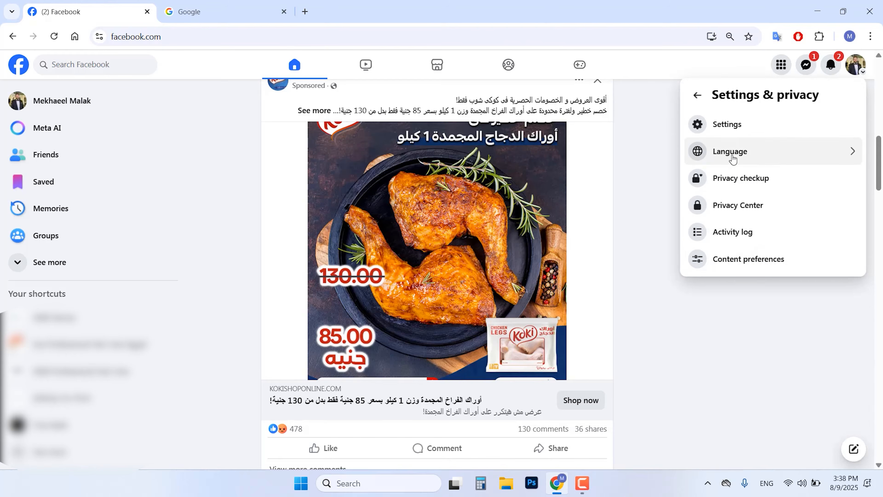
click(746, 155)
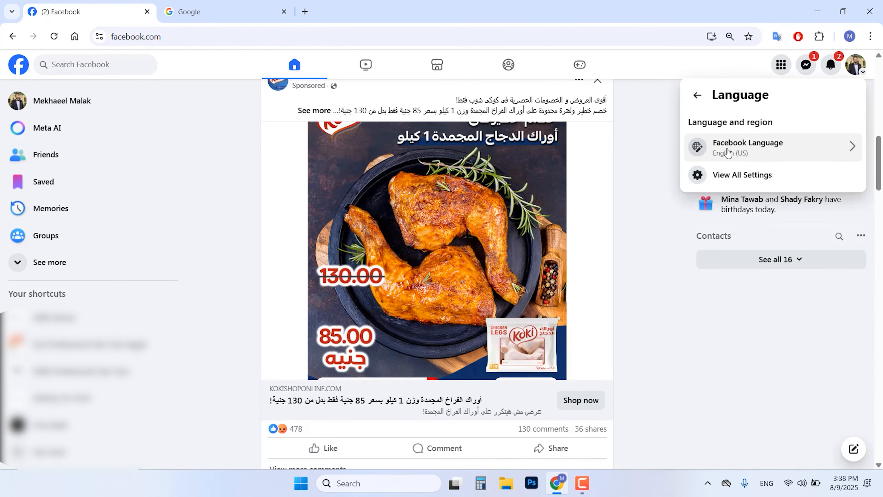
click(749, 150)
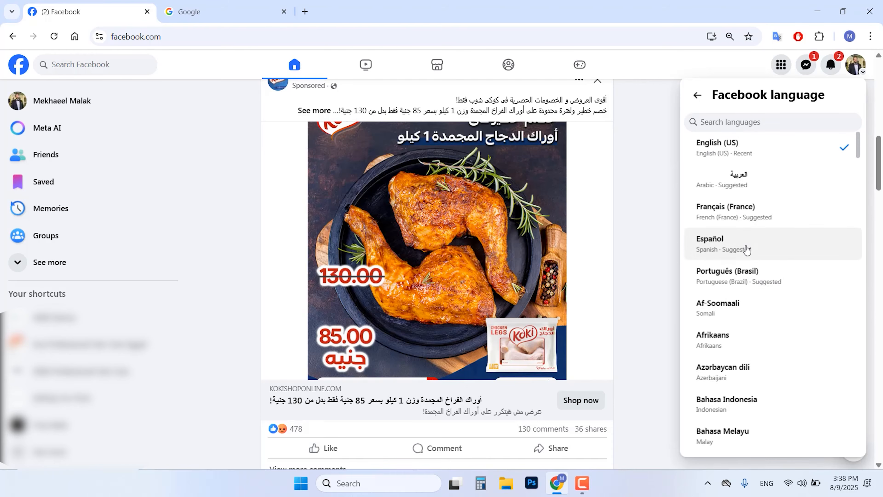
scroll(744, 250, down, 8)
scroll(745, 251, up, 8)
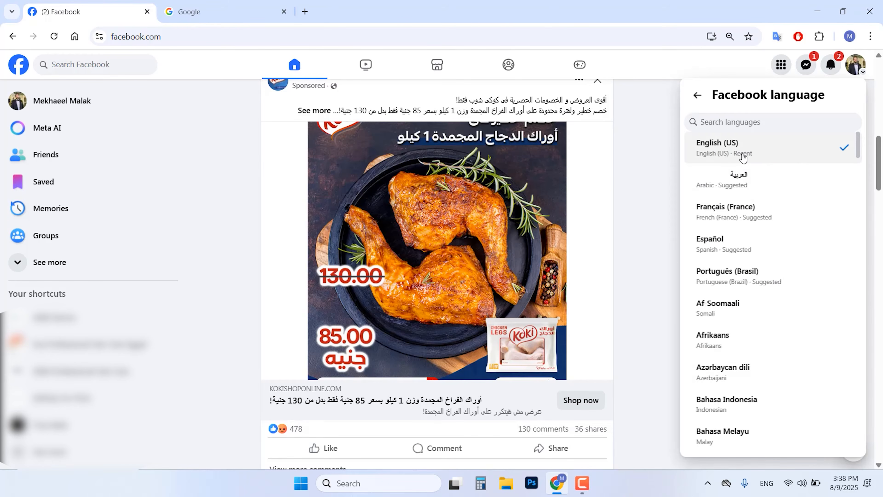
click(742, 155)
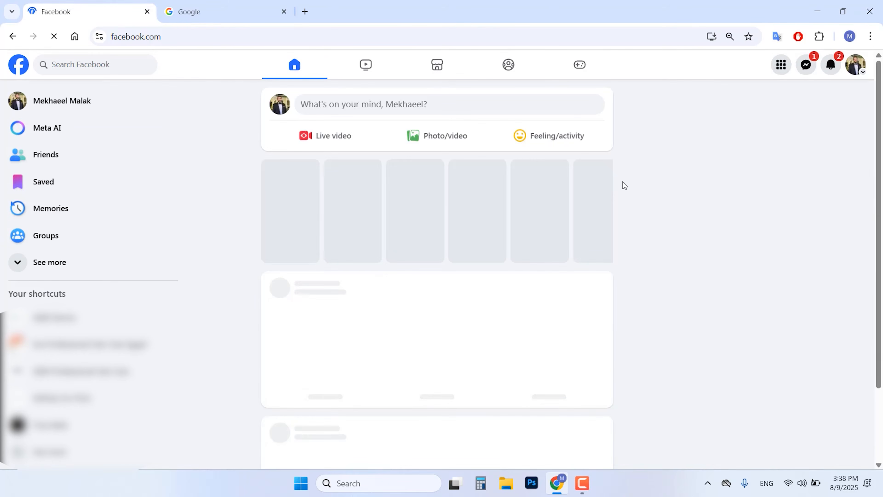
Start creating a new Facebook Page and begin its page name.
click(782, 65)
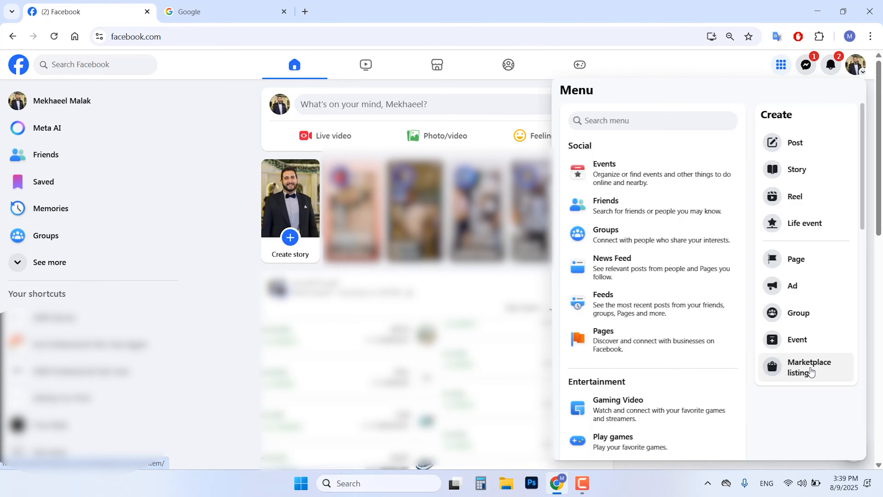
click(814, 267)
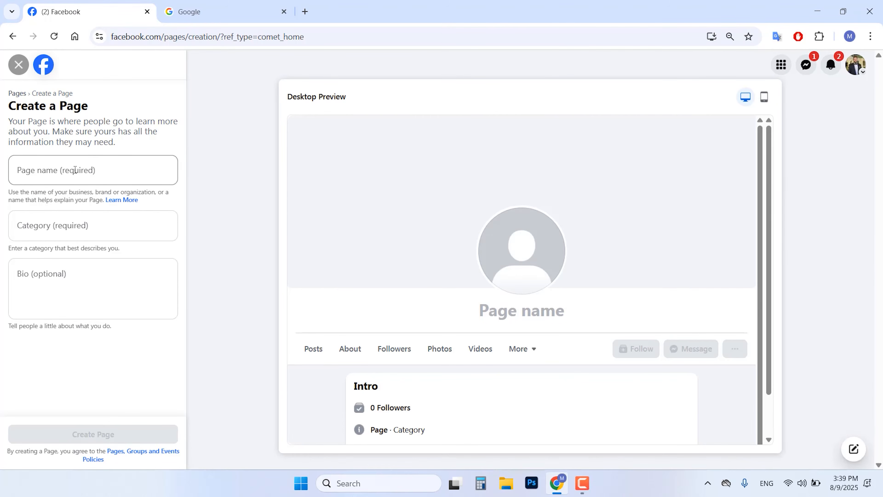
click(114, 171)
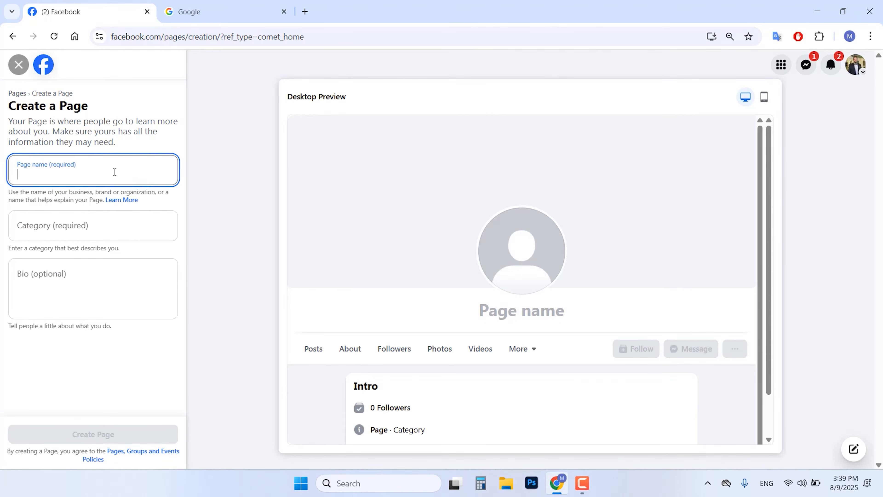
Try "Face Book" and "F.B" as the page name, and clear the name.
text(Face )
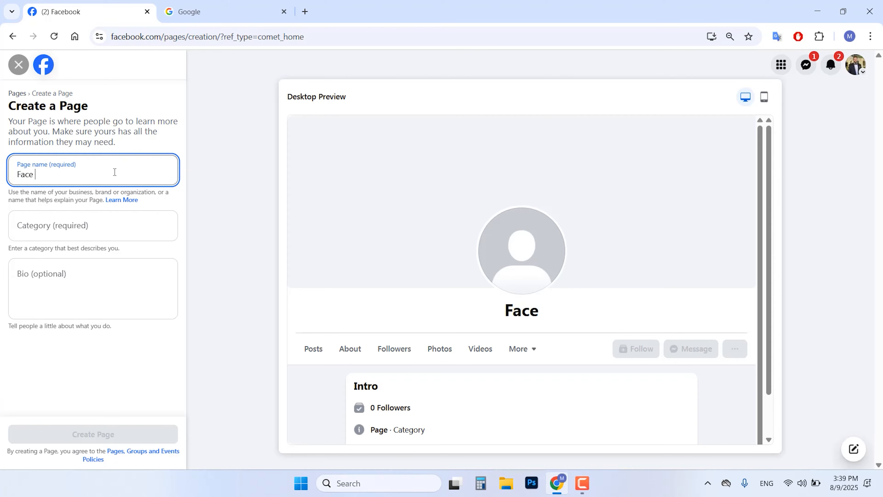
text(Book)
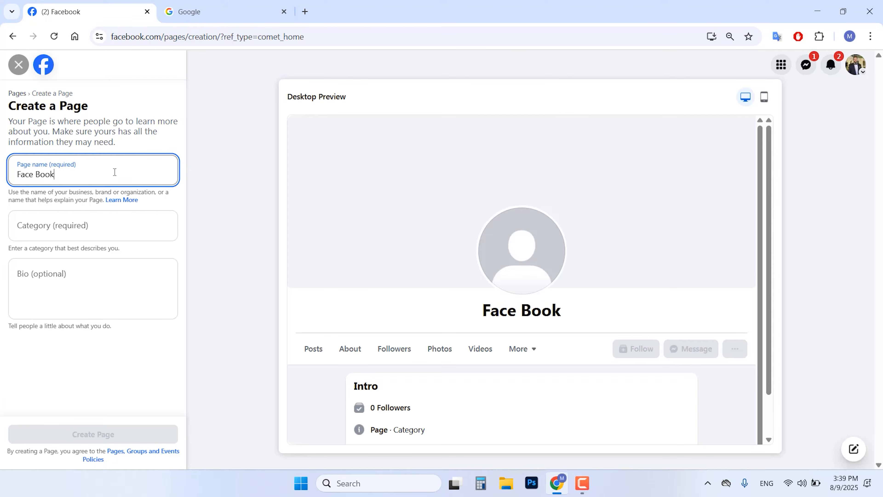
key(ctrl+a)
text(F.B)
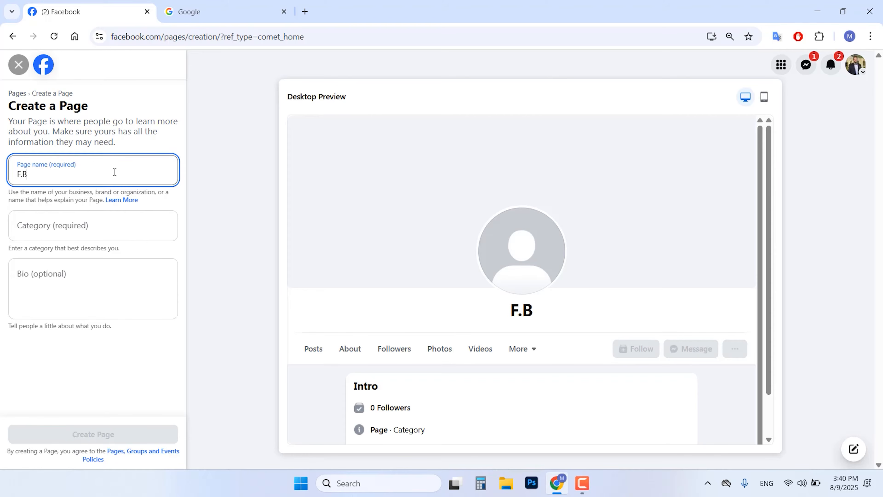
key(BackSpace)
key(BackSpace)
key(BackSpace)
Name the new page "Infinity For Course".
text(Info)
key(BackSpace)
text(inity )
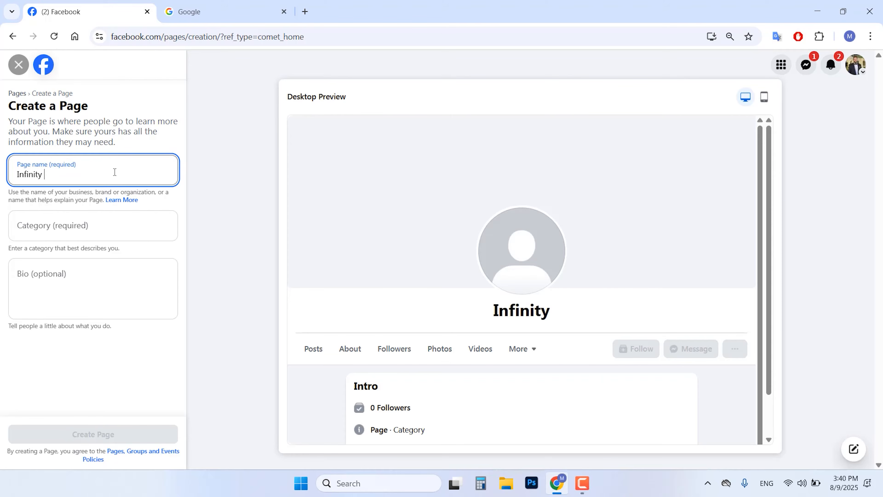
text(For Cou)
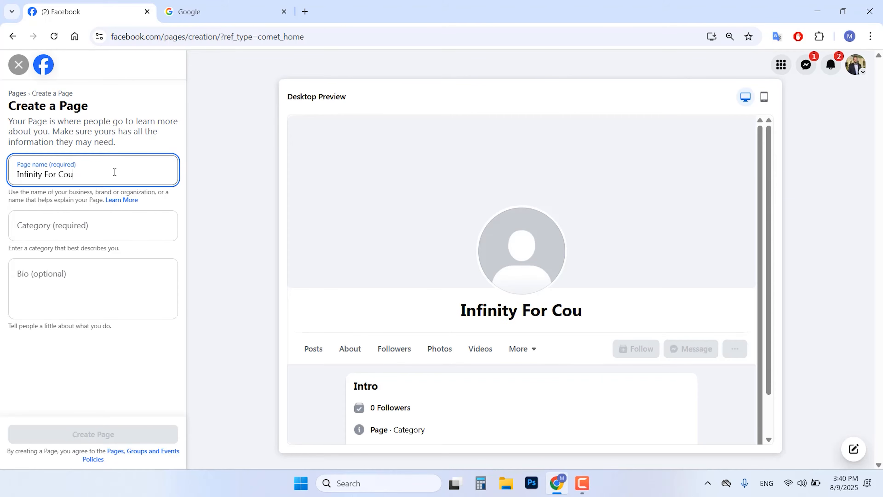
text(rse)
Search the page categories for "GIFT".
click(98, 226)
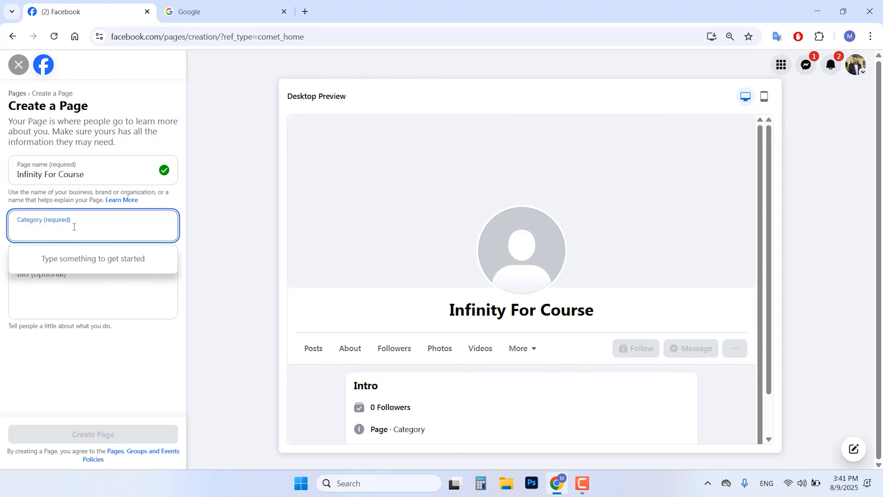
text(GIFT)
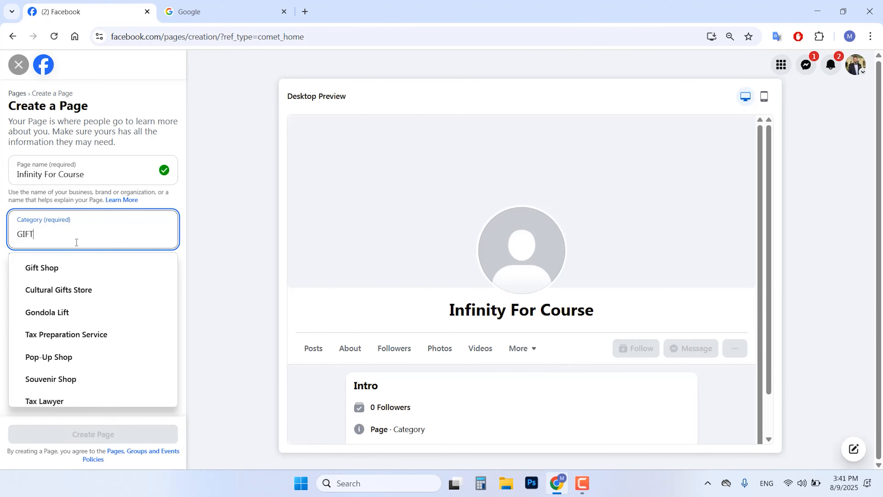
Switch to the Google tab and translate the Arabic word "هدايا" into English with Google Translate.
click(211, 15)
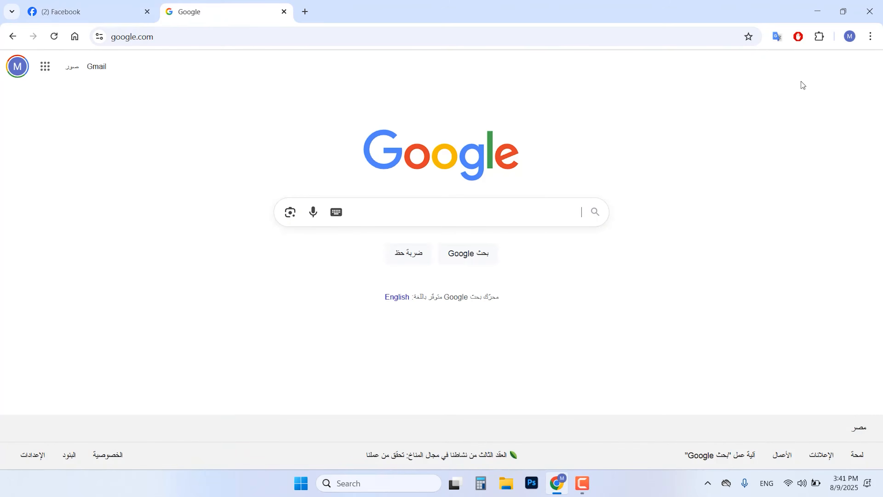
click(47, 72)
scroll(122, 211, down, 5)
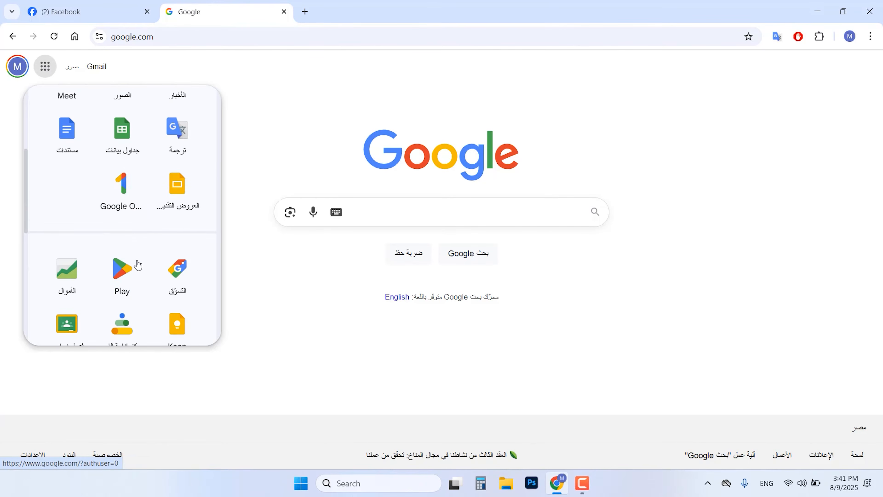
click(179, 141)
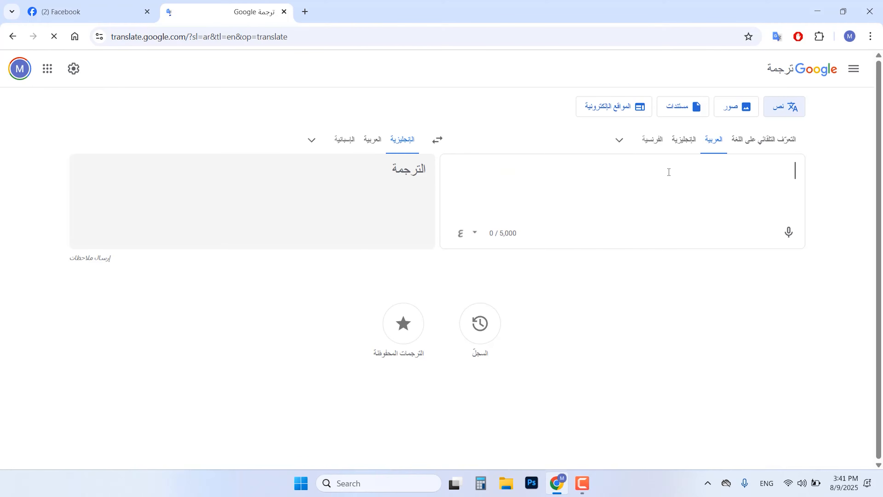
key(alt+shift)
text(هدايا)
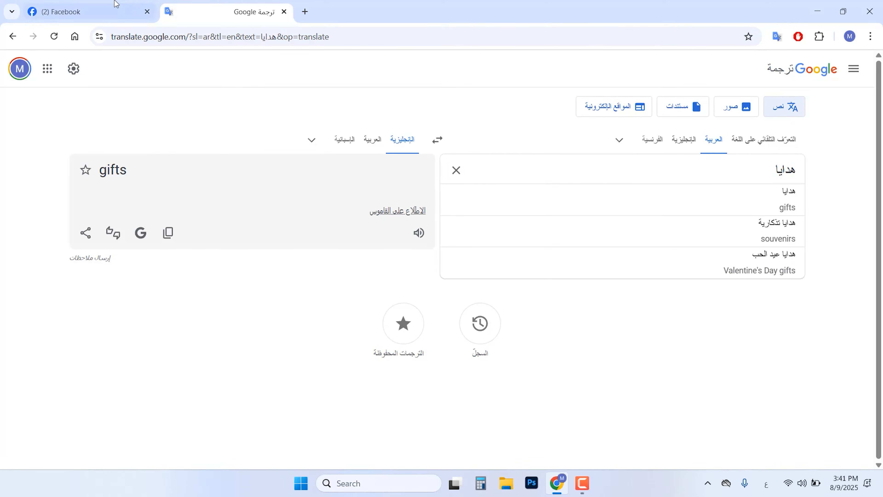
Return to the Facebook page form and choose Gift Shop as the page category.
click(104, 11)
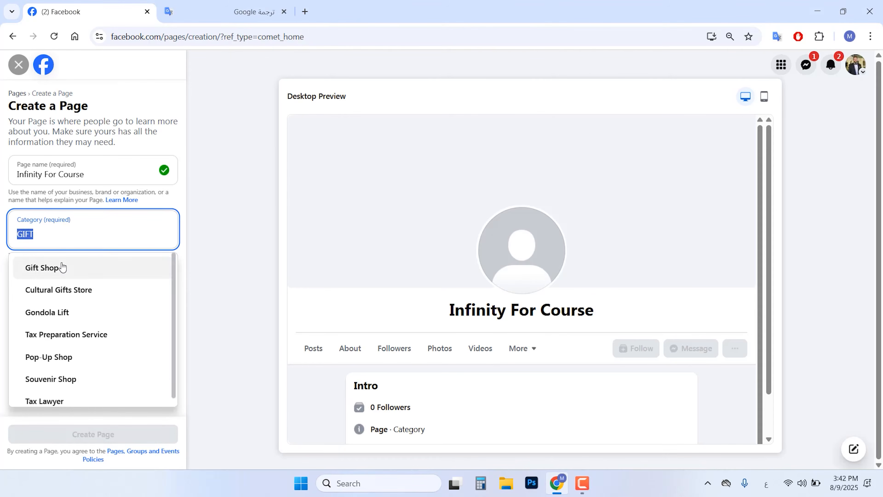
click(249, 217)
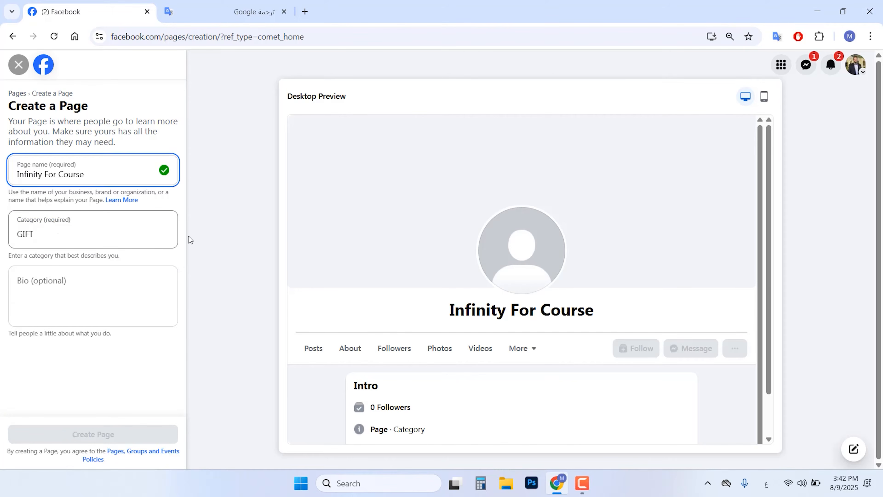
click(80, 237)
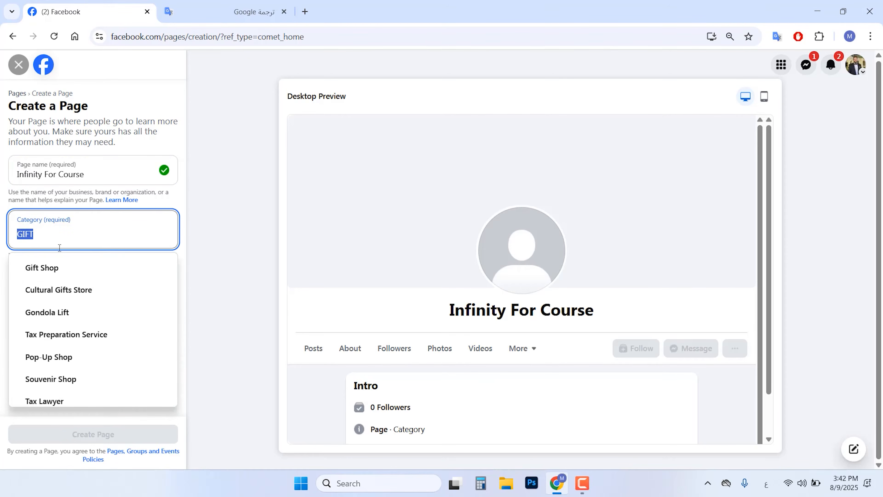
click(207, 240)
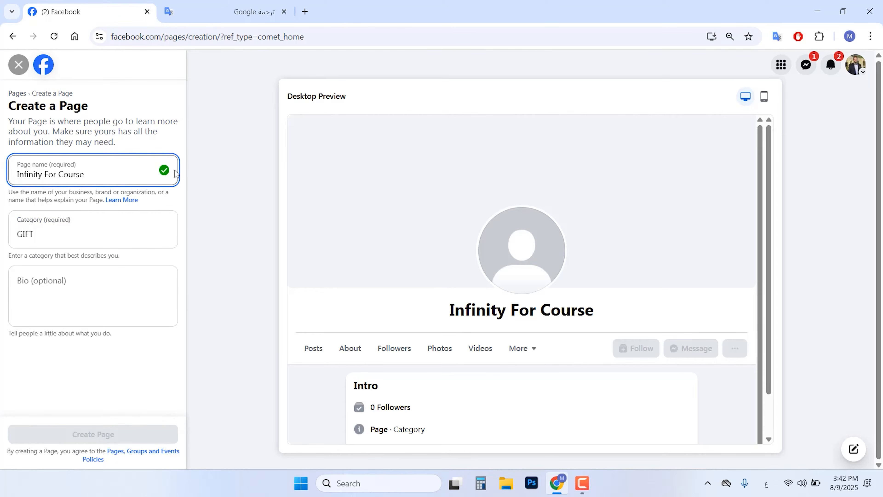
click(141, 237)
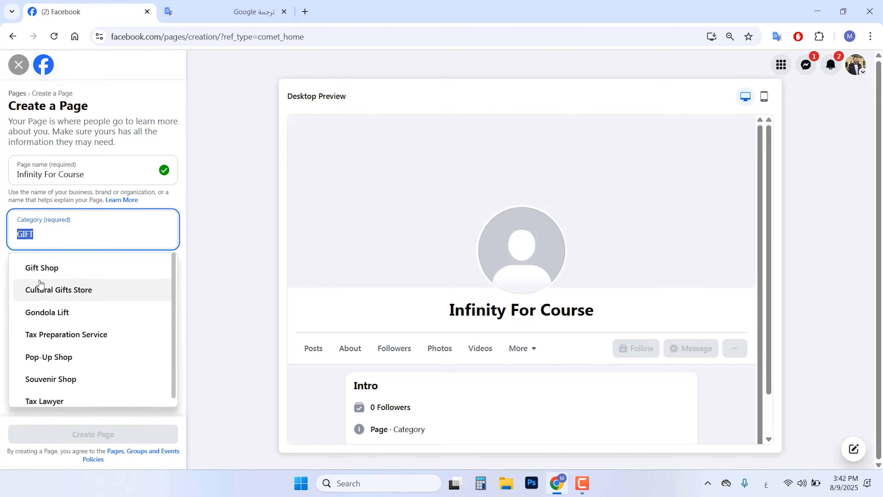
click(43, 269)
Write the page bio "نحن متخصصون فى صناعه الهدايا منذ عام 1990".
click(60, 291)
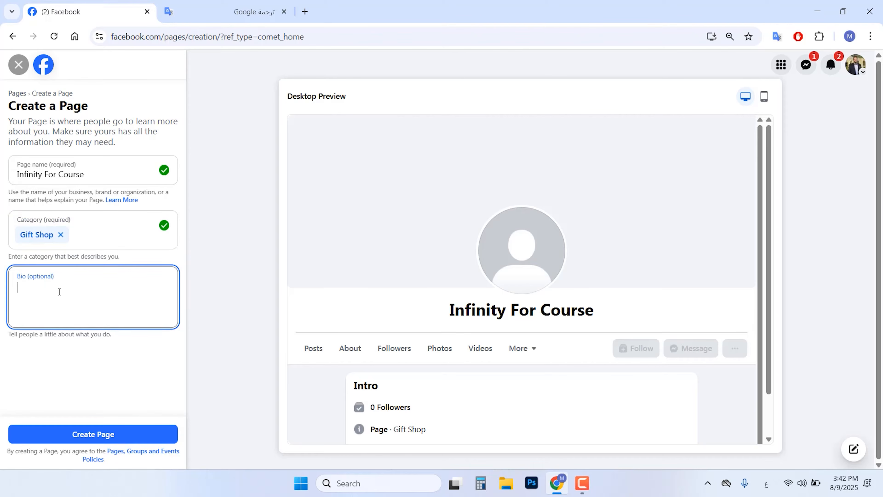
text(نحن )
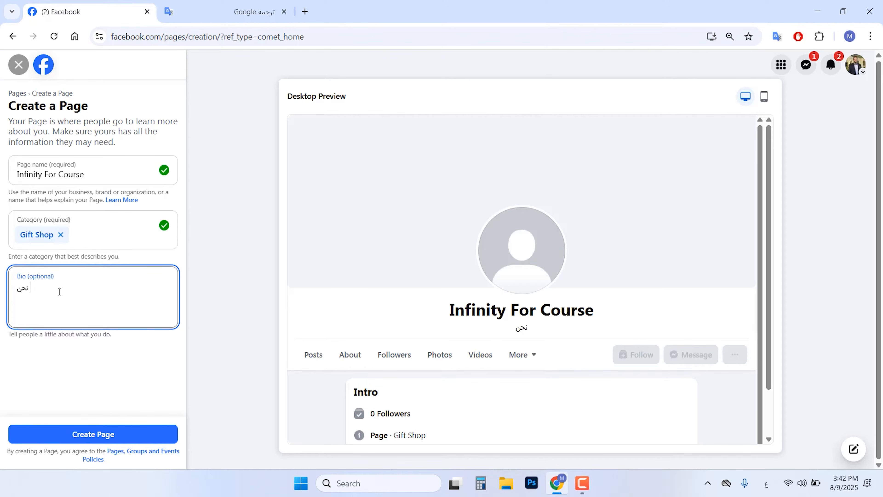
text(متخصصون فى )
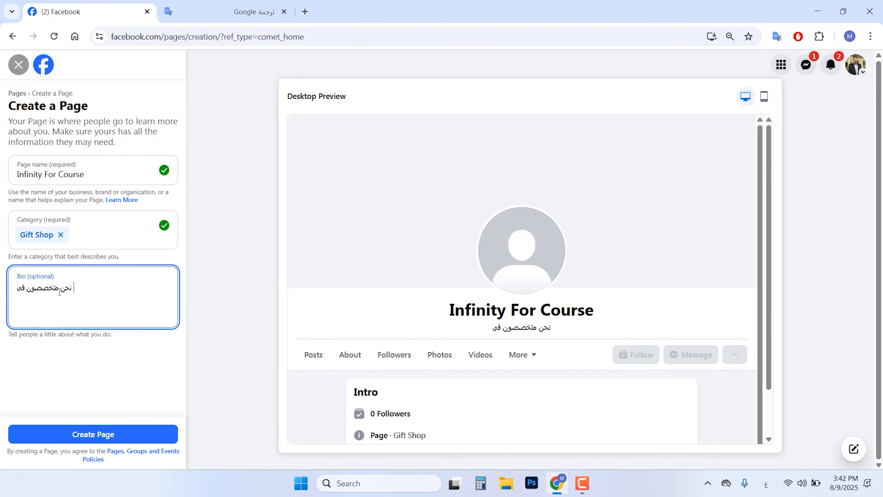
text(صناعه الهدايا )
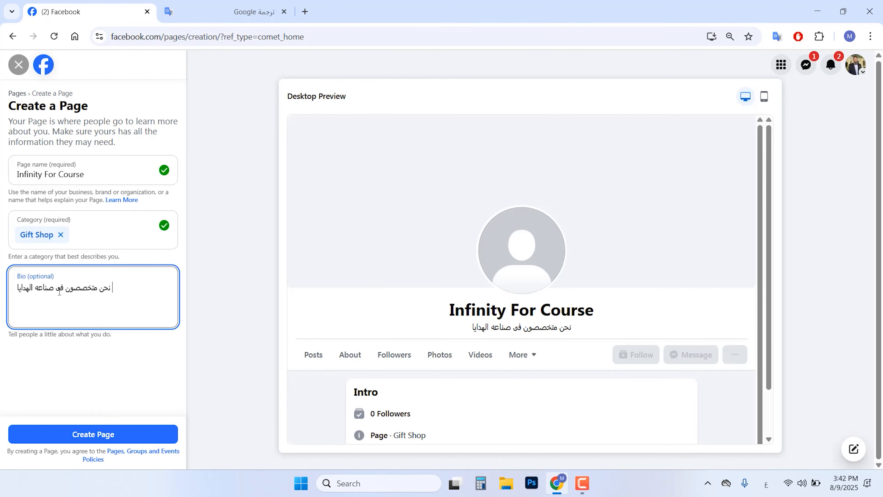
text(منذ عام 1990)
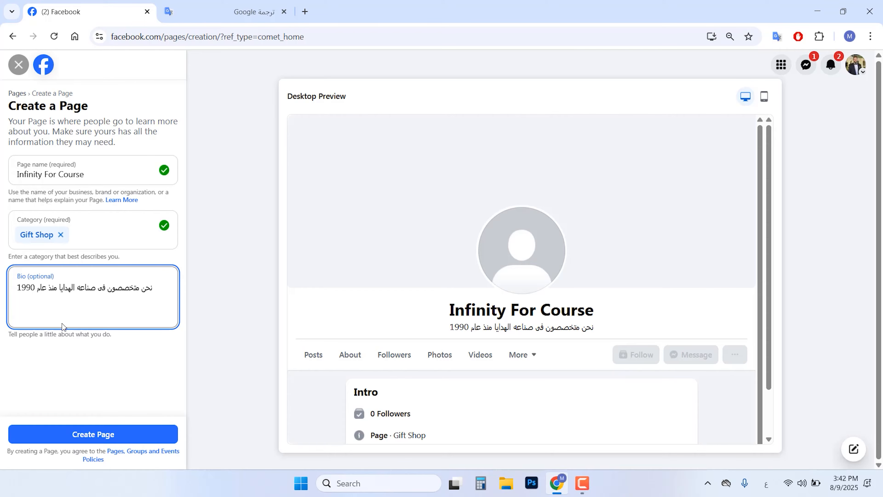
click(225, 370)
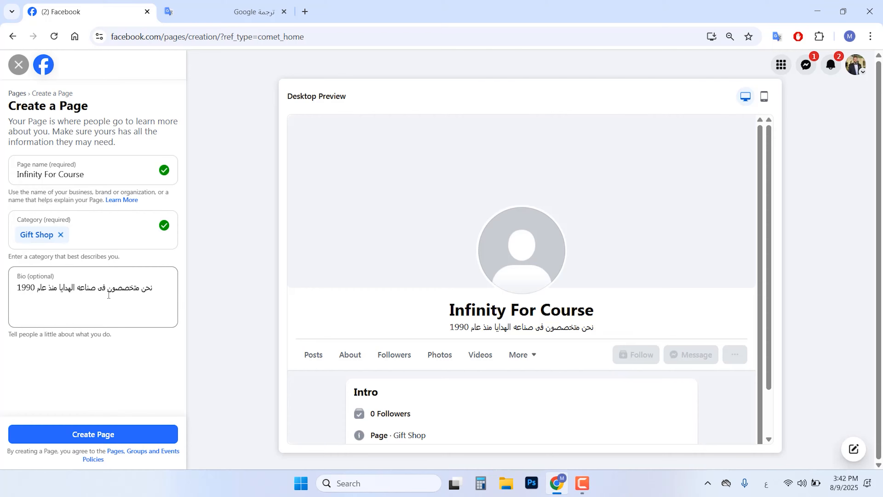
Create the page and pass through its optional setup steps, without adding details or WhatsApp, up to step 5 of 5.
click(100, 434)
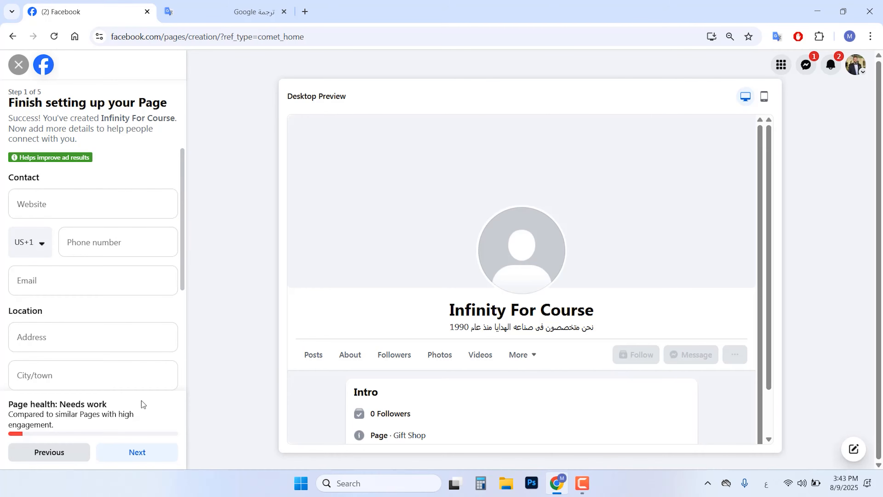
click(145, 460)
click(146, 453)
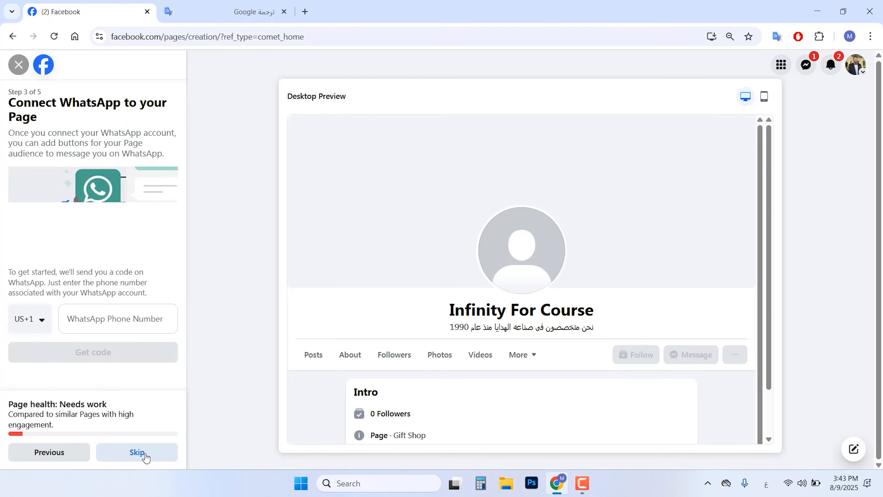
click(146, 452)
click(147, 453)
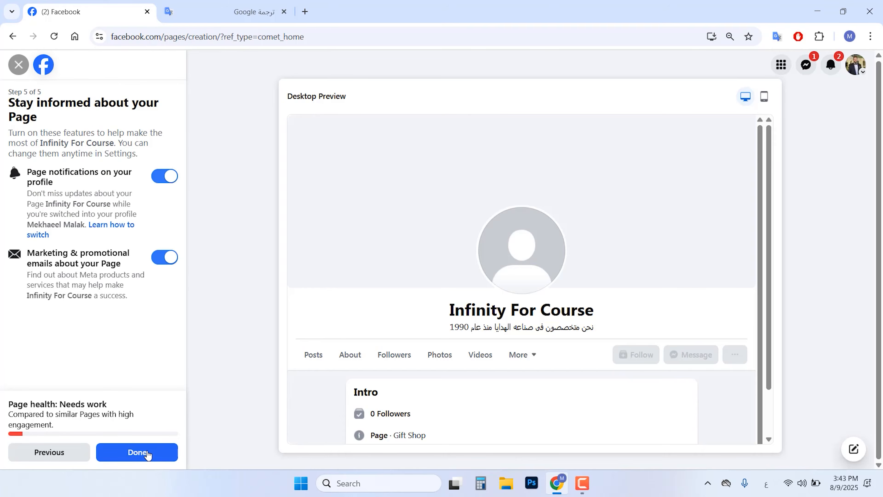
Finish the page setup and dismiss the profile-switch notice and the browser's notification prompts.
click(138, 452)
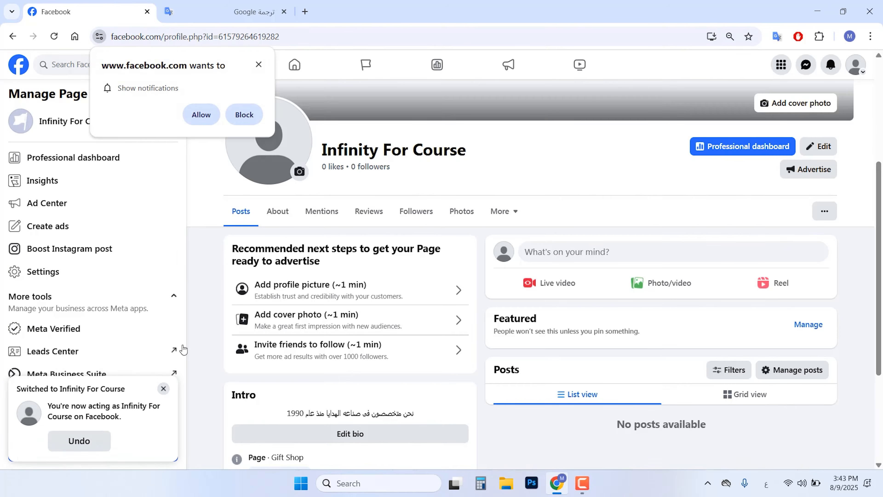
click(164, 388)
click(258, 65)
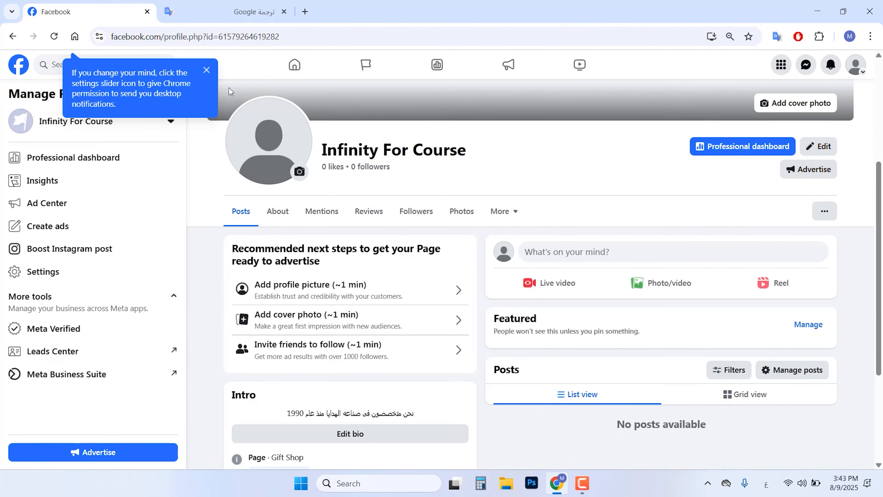
click(207, 71)
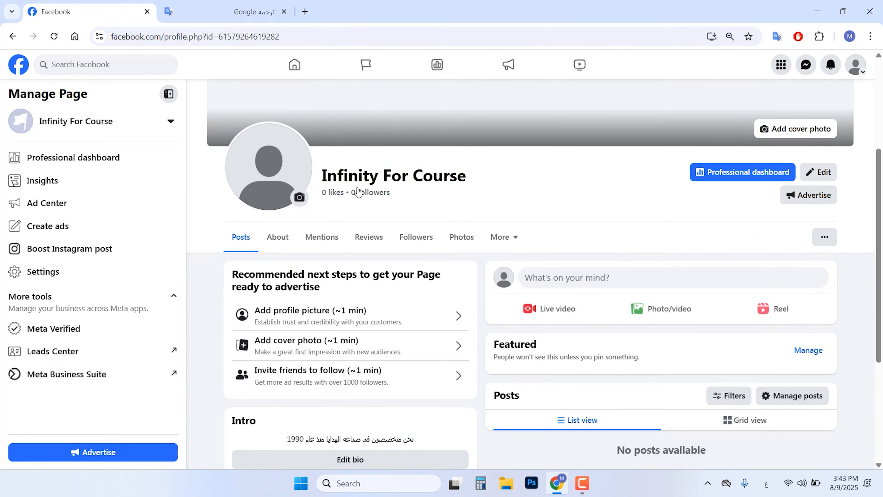
scroll(499, 195, up, 1)
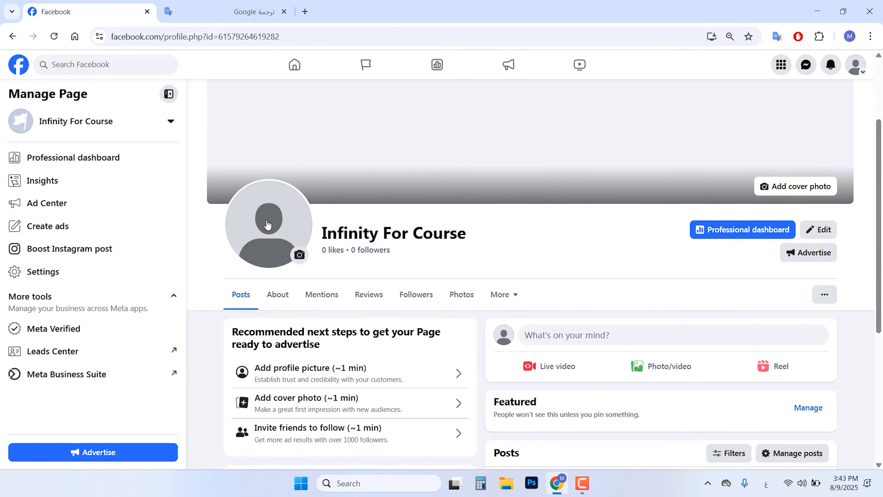
scroll(394, 212, up, 1)
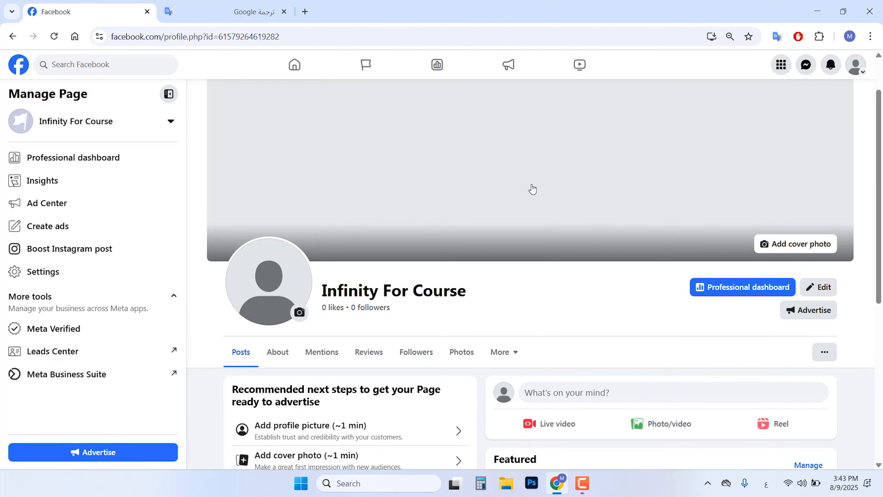
scroll(536, 200, up, 1)
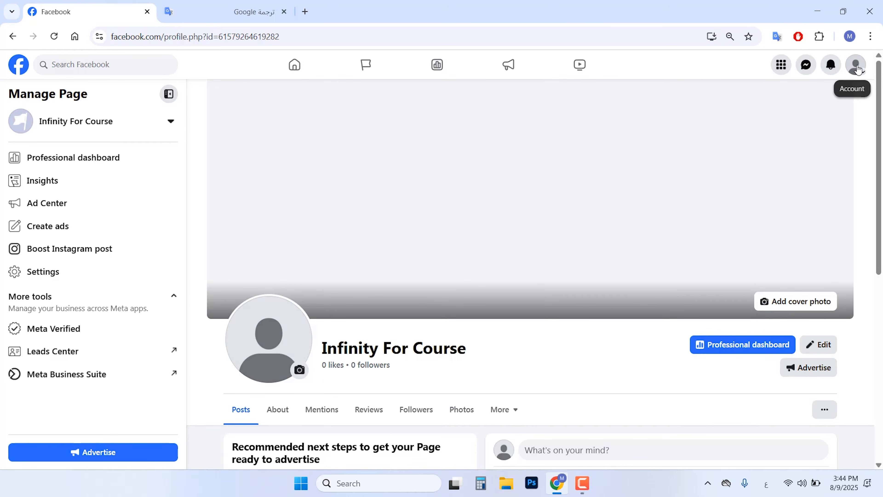
Look through the full list of profiles and Pages available to the account and close it.
click(856, 66)
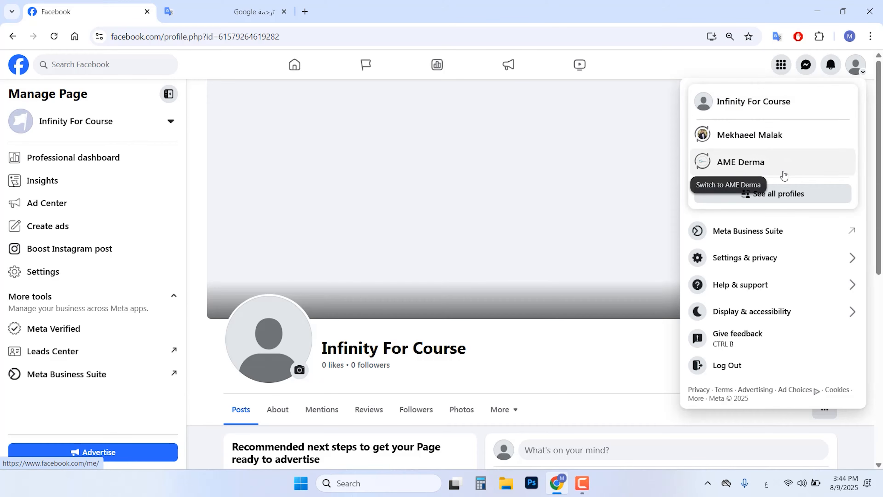
click(783, 195)
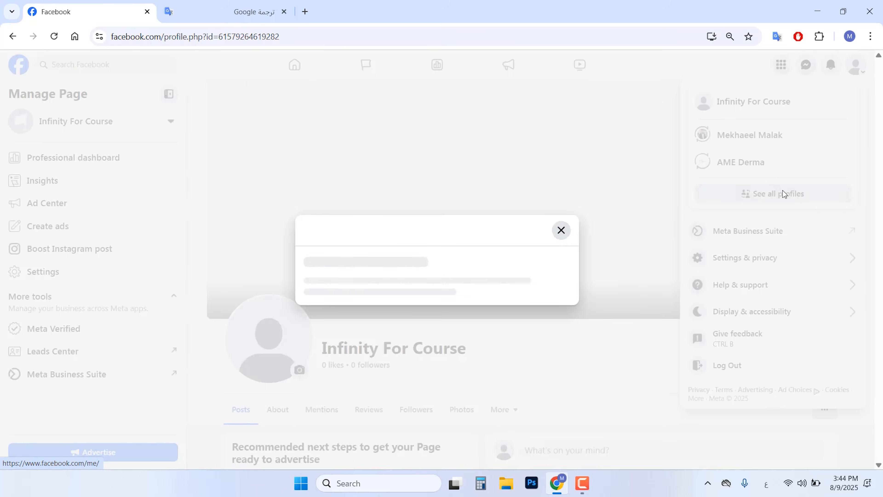
scroll(388, 188, down, 1)
scroll(374, 210, up, 1)
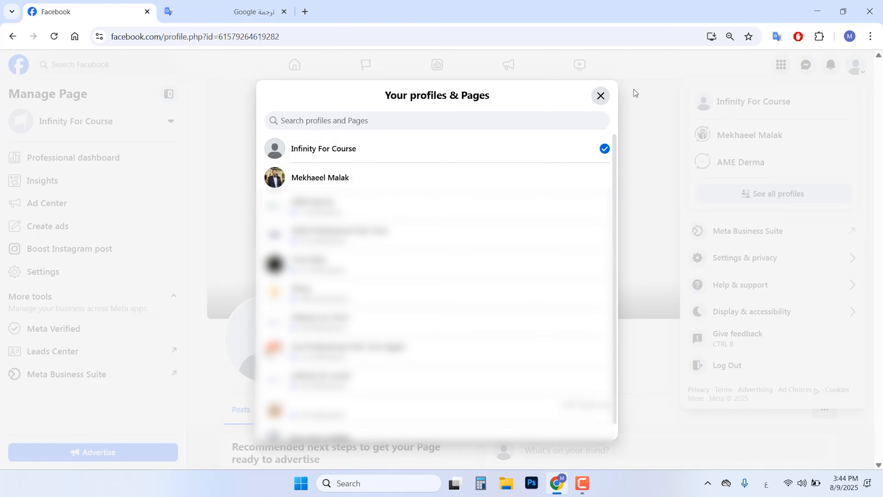
click(601, 96)
Switch back to the personal profile and go to the home feed.
click(856, 65)
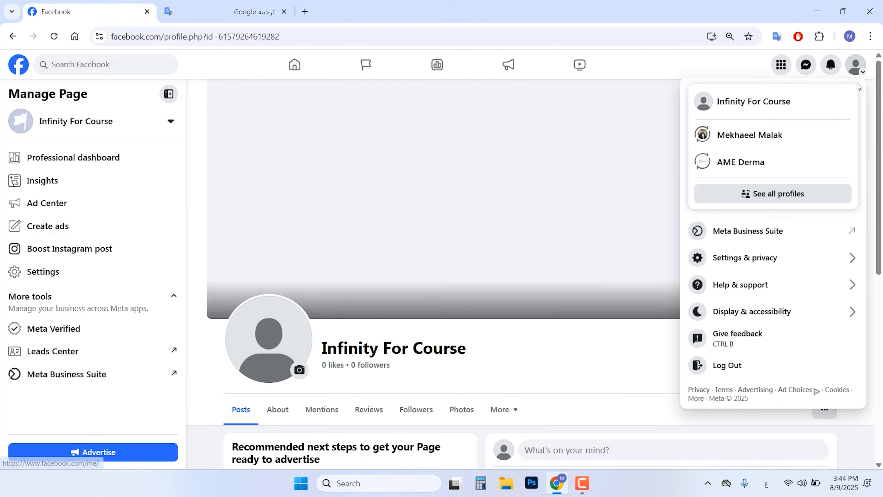
click(778, 136)
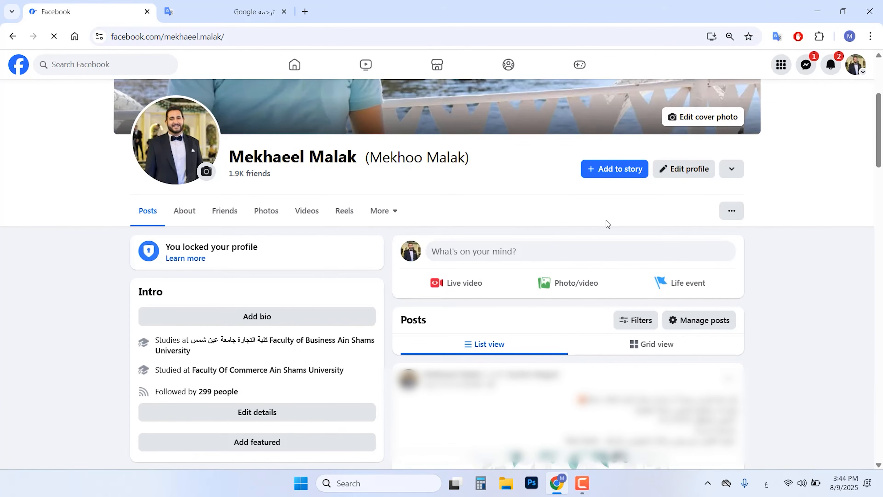
click(17, 68)
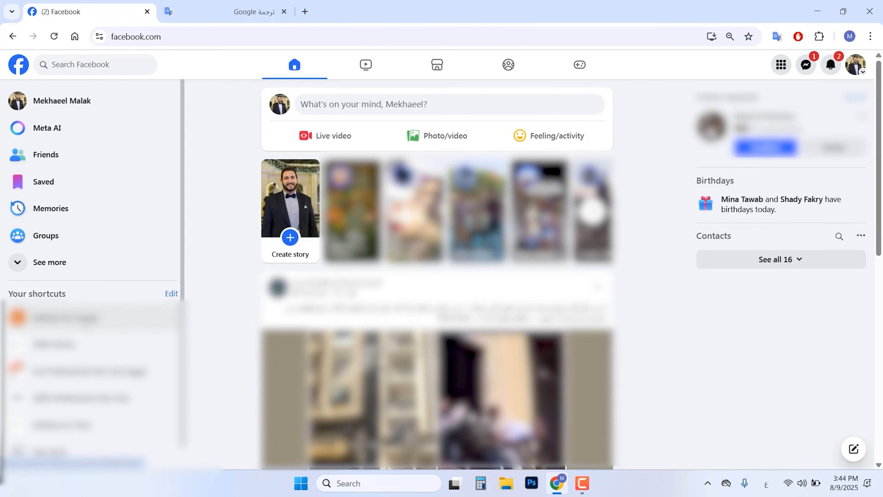
Open the Infinity For Course page from the list of managed Pages and look over its intro and header.
click(60, 266)
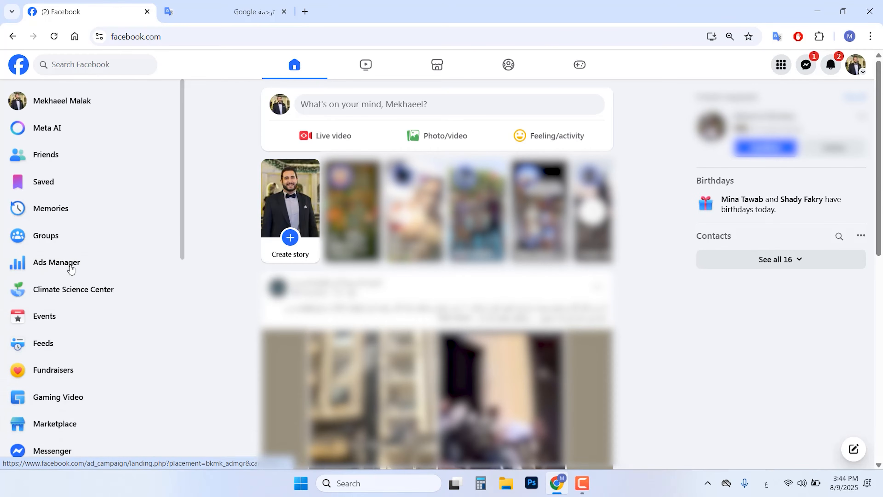
scroll(71, 267, down, 7)
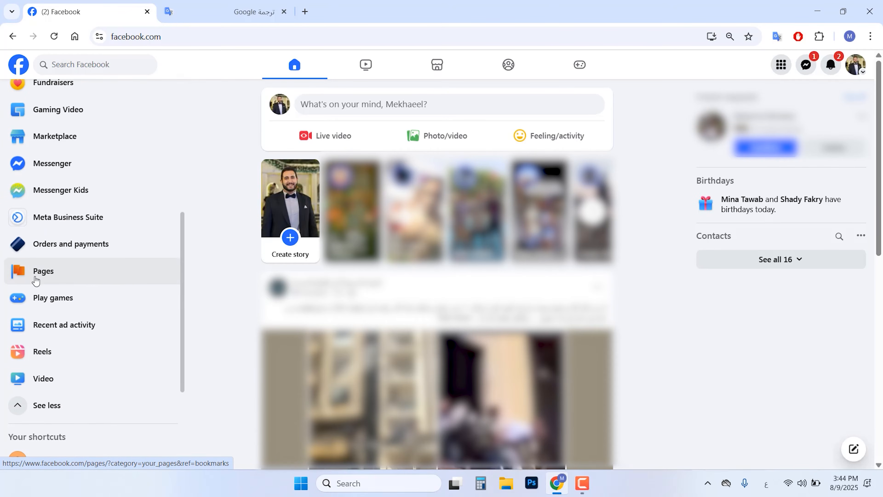
click(71, 277)
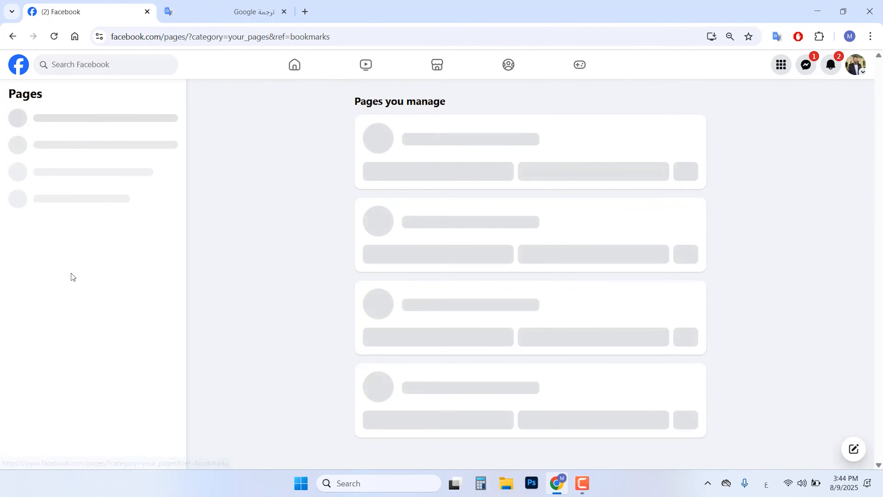
click(326, 129)
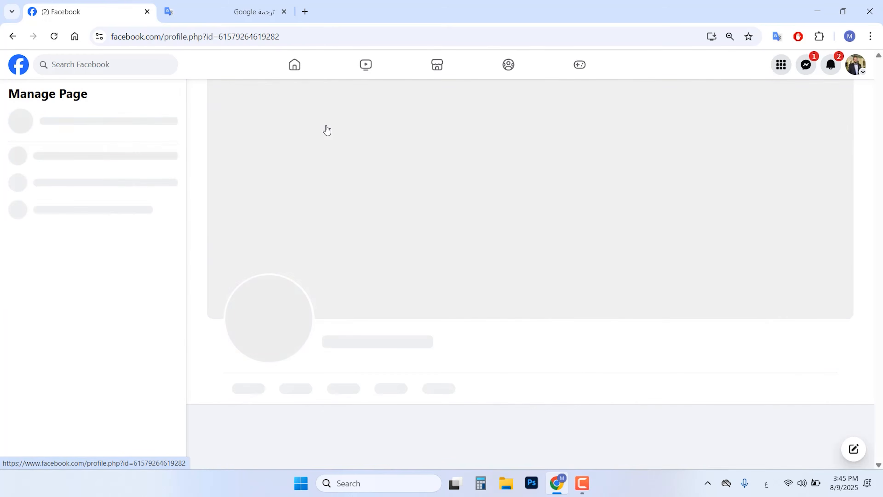
scroll(584, 244, down, 5)
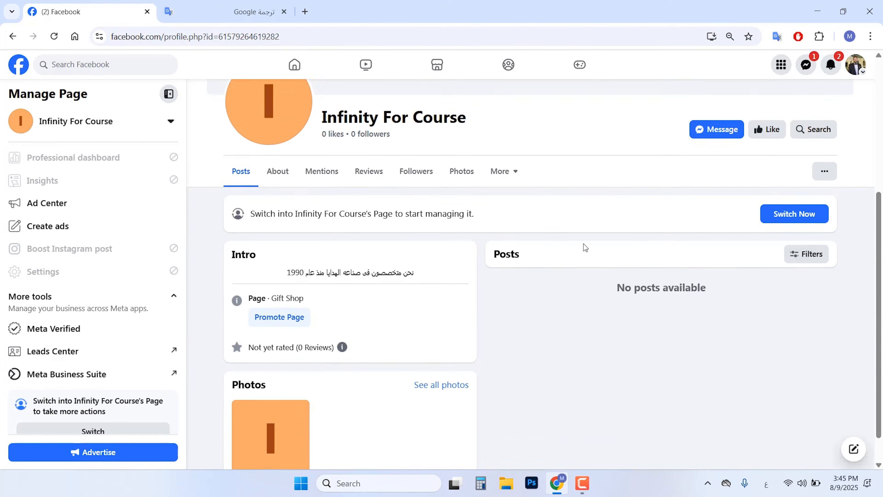
scroll(583, 244, up, 2)
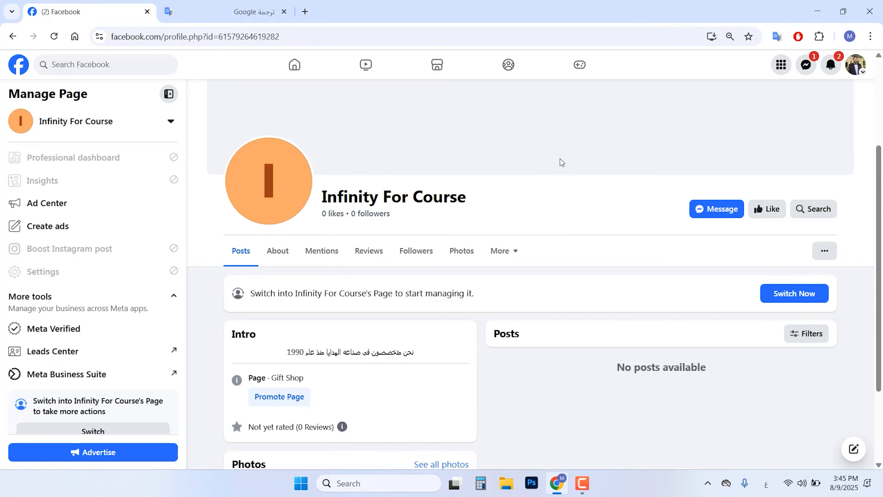
Return to the home feed, open the Infinity For Print page from the shortcuts and examine its intro.
click(18, 64)
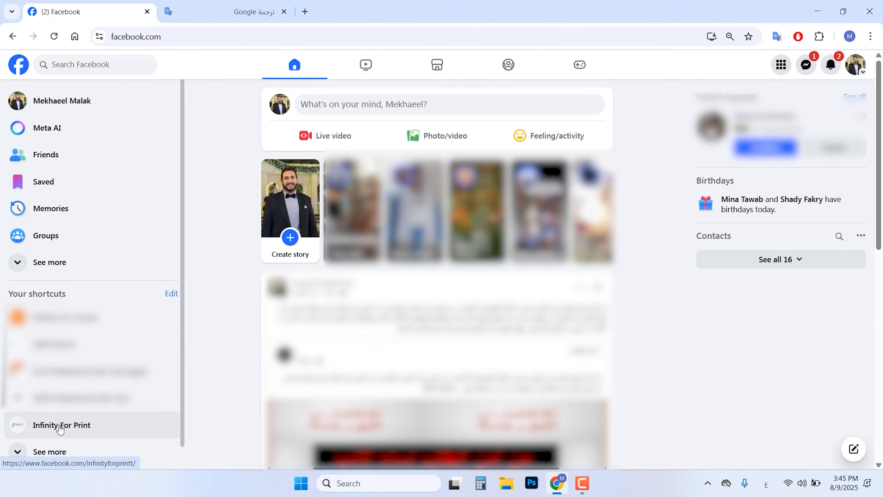
click(69, 430)
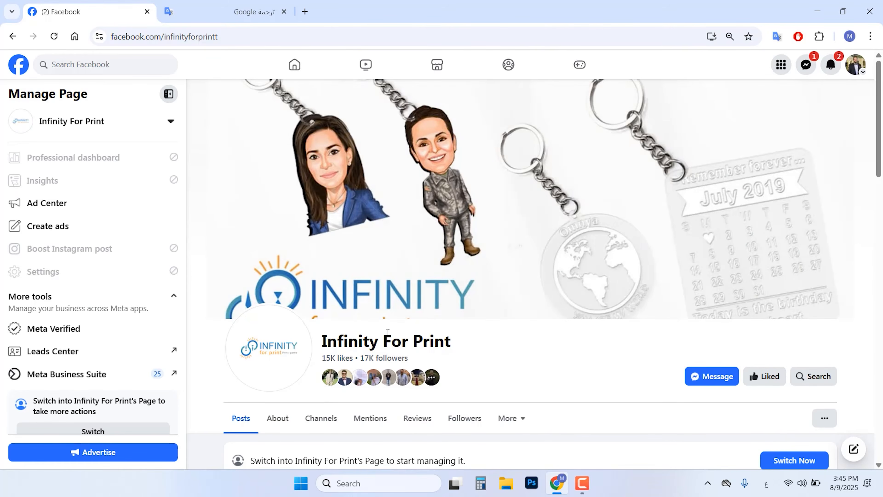
scroll(518, 324, down, 5)
scroll(698, 252, up, 2)
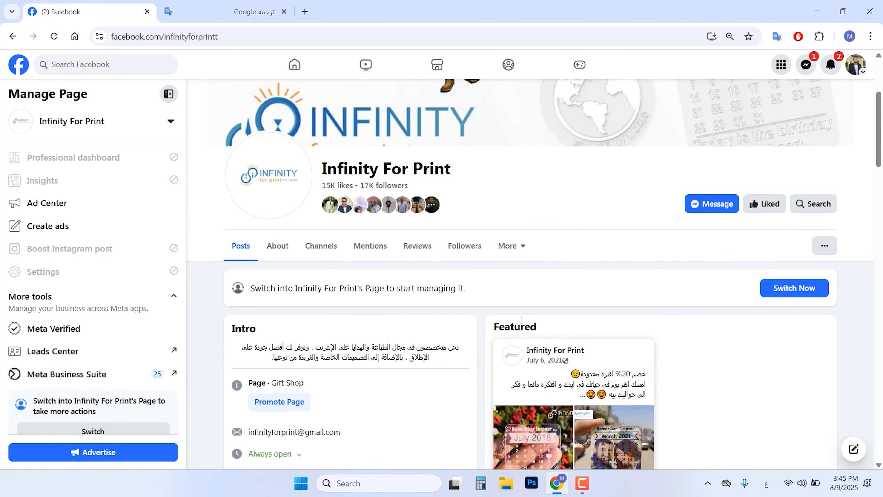
Find the page's McDonald's logo post and open its comment box to check which profile would be commenting.
scroll(521, 320, down, 7)
scroll(662, 291, up, 1)
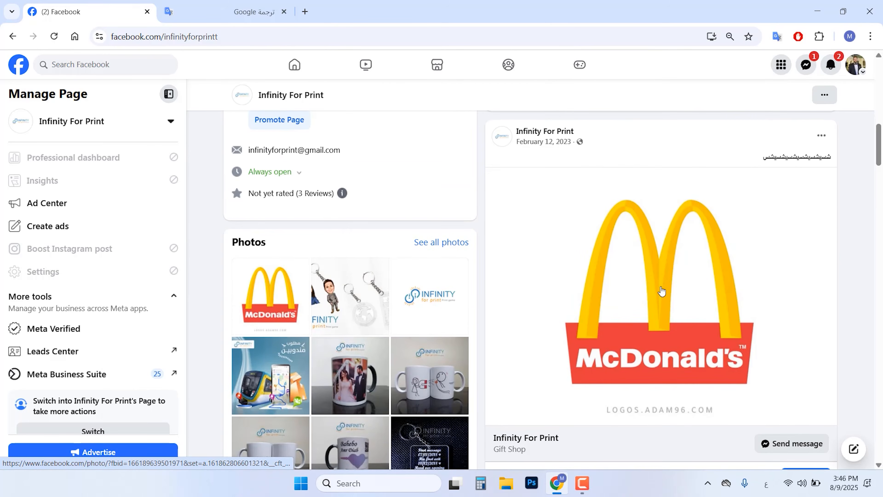
scroll(653, 266, down, 2)
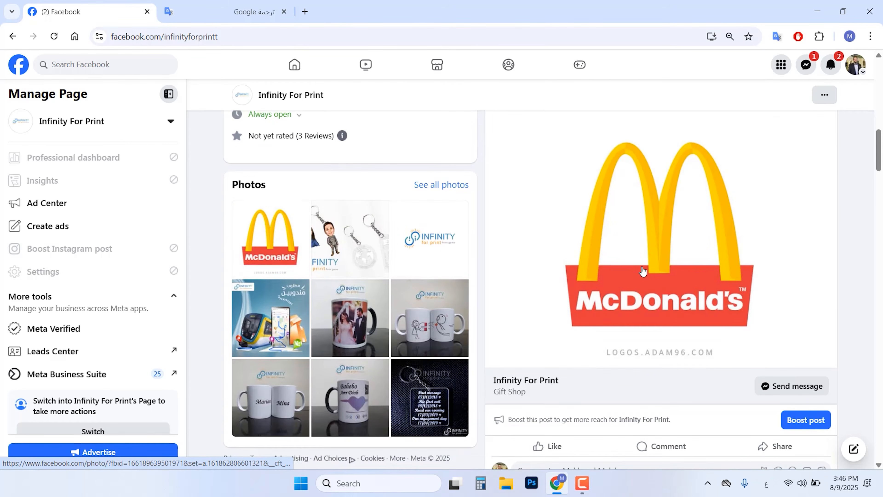
scroll(642, 271, down, 3)
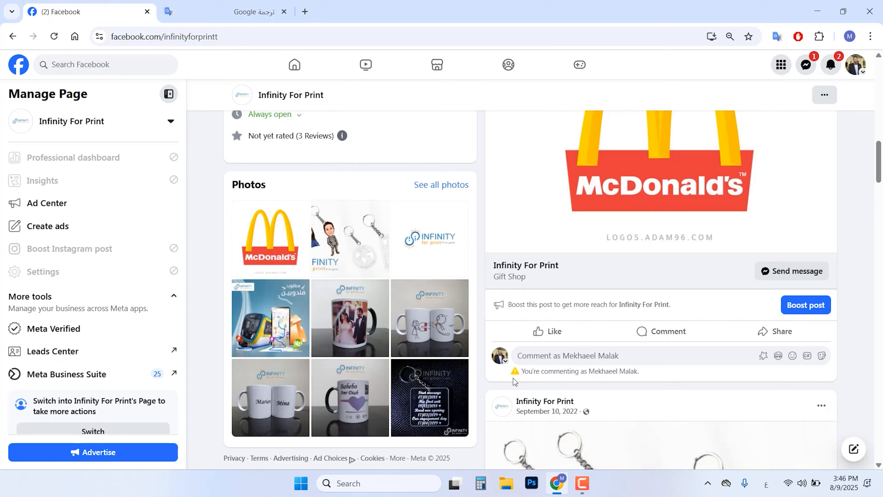
click(603, 355)
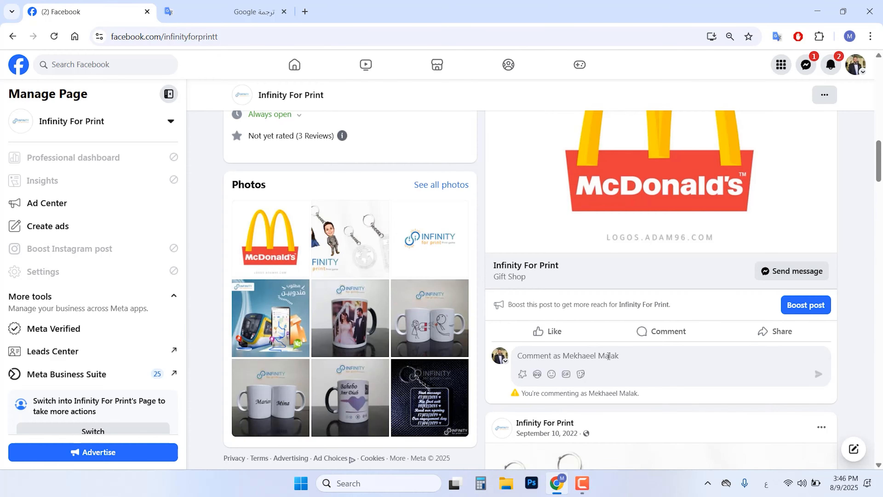
Switch from the personal profile to acting as the Infinity For Print page and dismiss the switch notice.
scroll(582, 352, up, 15)
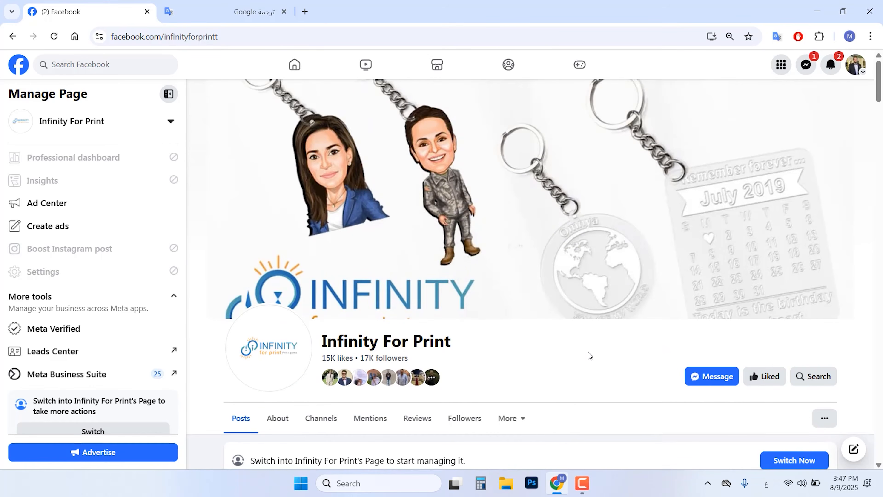
click(858, 67)
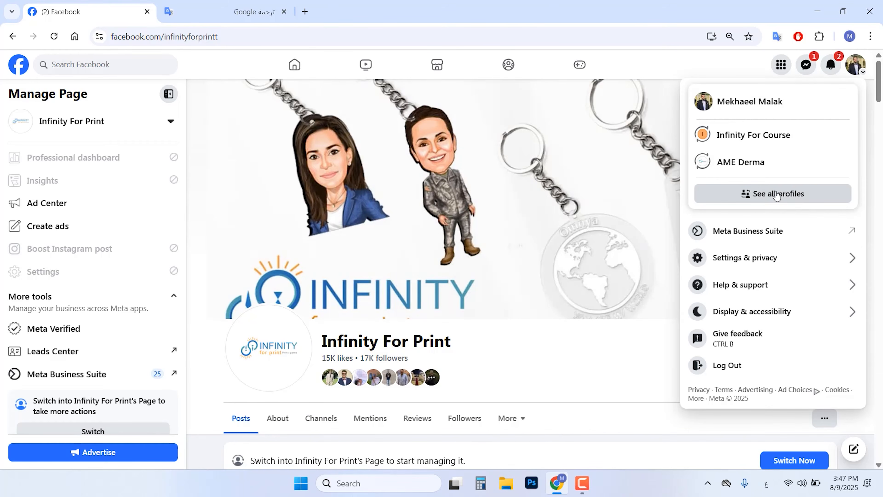
click(762, 197)
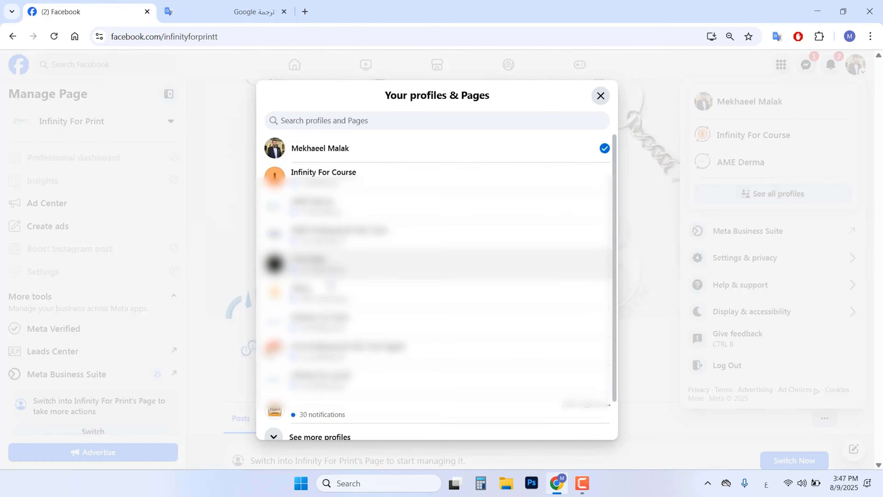
scroll(330, 284, down, 2)
click(340, 283)
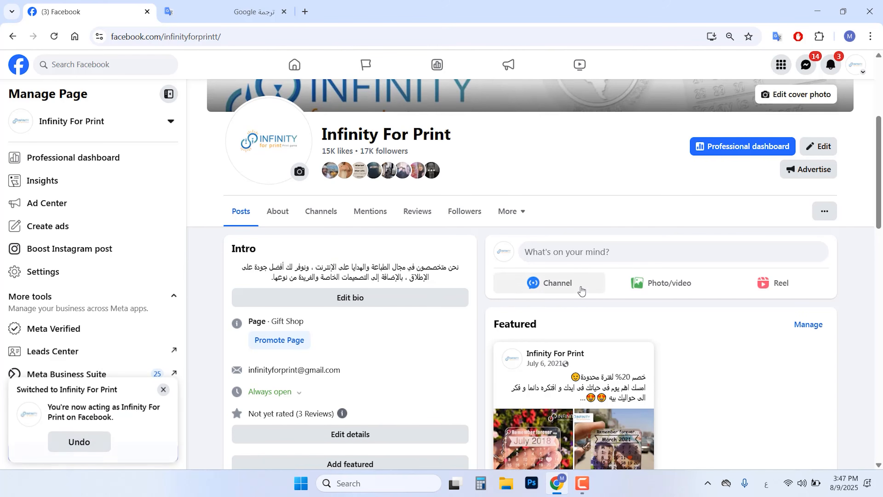
click(164, 389)
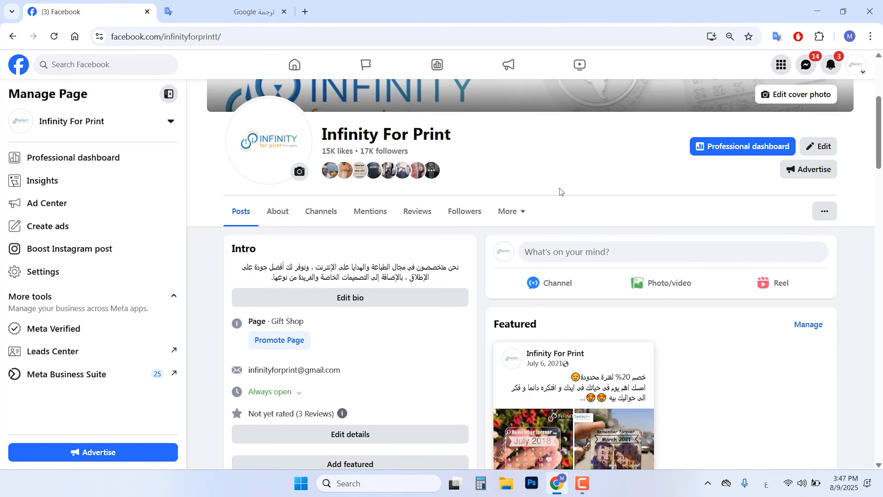
Look over the Infinity For Print header and cover photo, and open the bio for editing and cancel.
scroll(560, 191, up, 3)
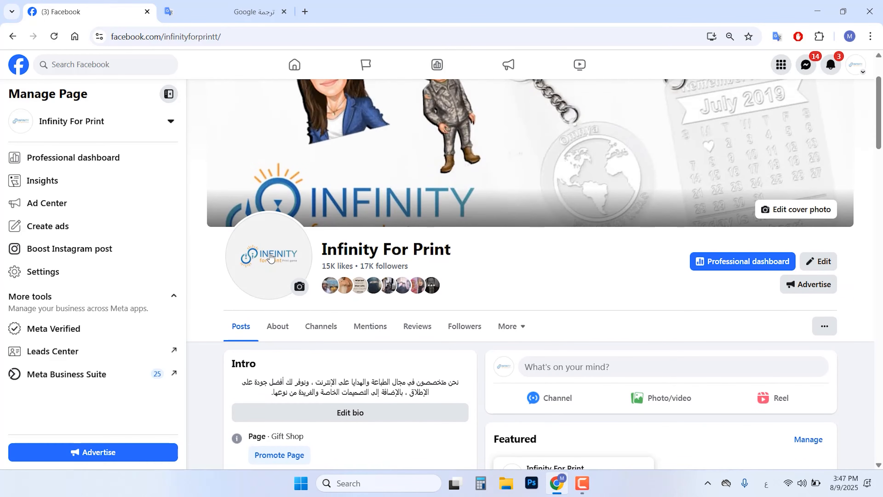
scroll(271, 257, up, 1)
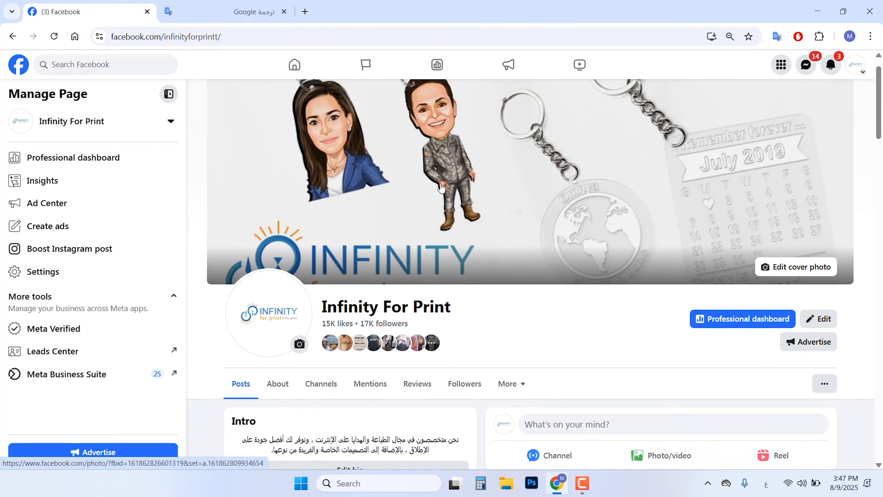
scroll(332, 252, down, 1)
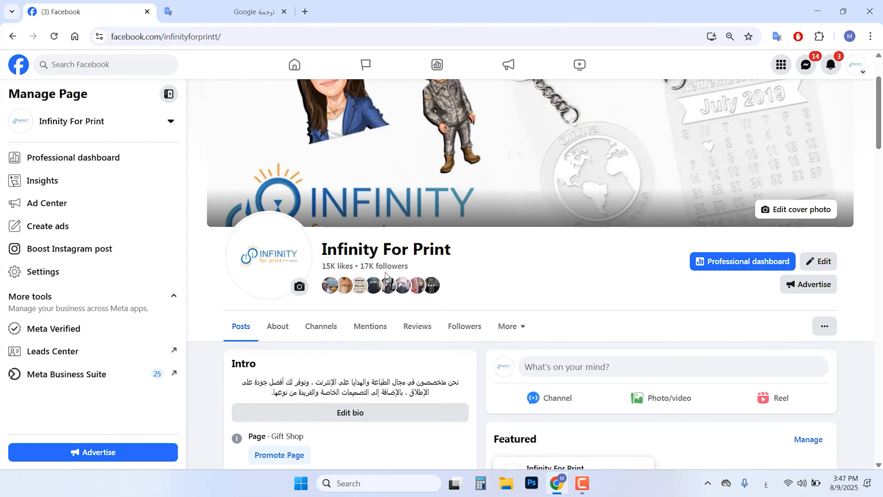
scroll(240, 277, down, 3)
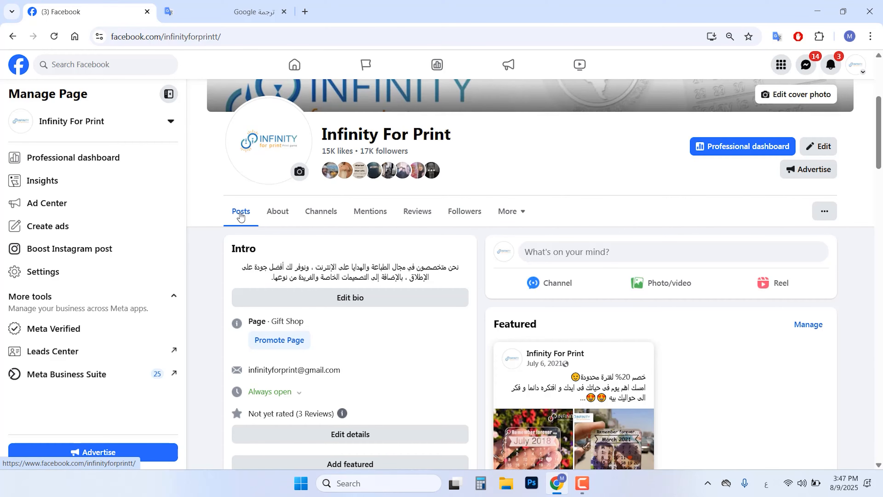
click(344, 301)
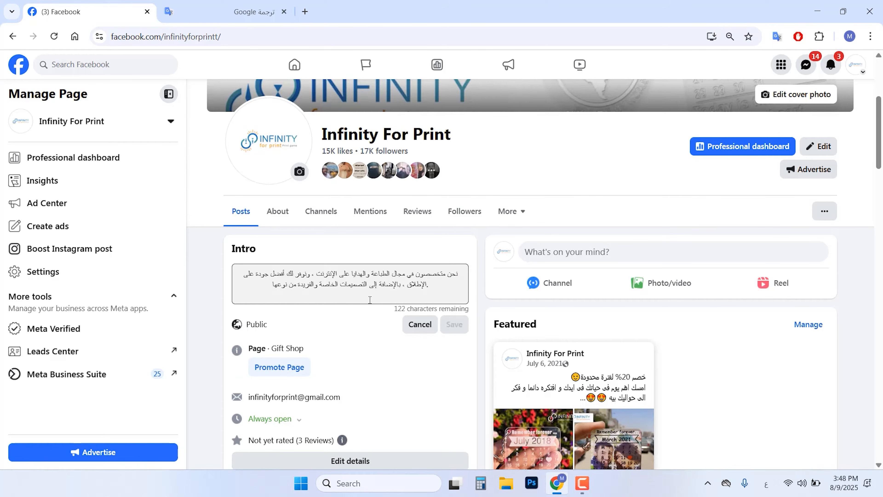
click(414, 324)
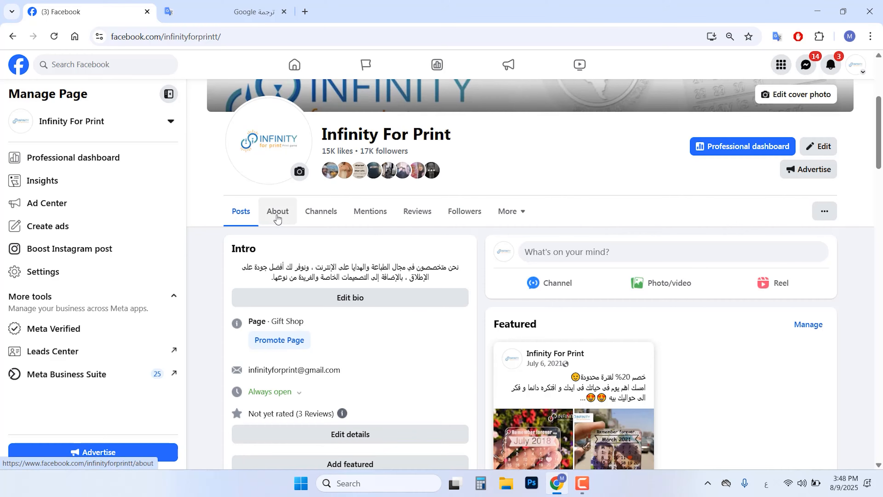
Open the page's About information and view the category editor, cancelling without changes.
click(277, 219)
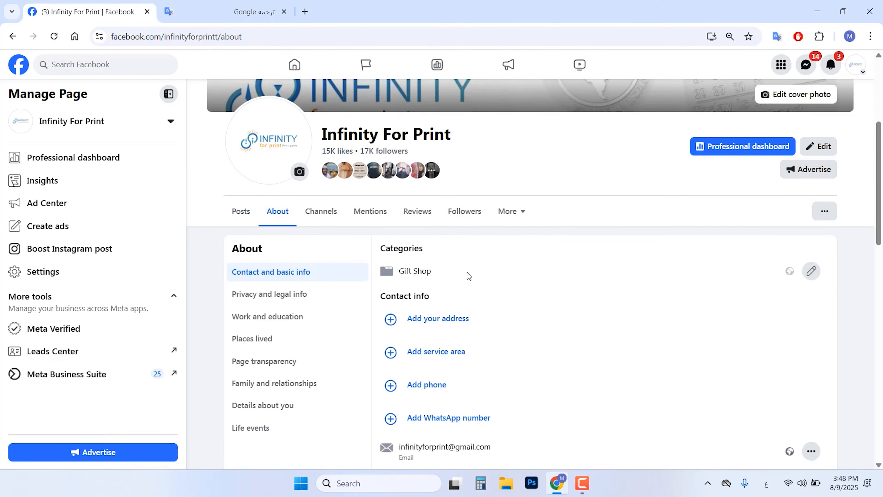
scroll(435, 231, down, 1)
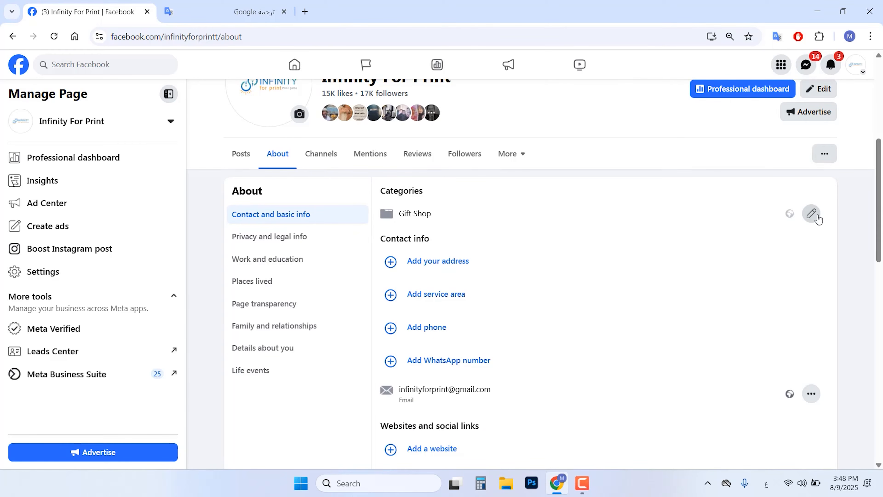
click(811, 214)
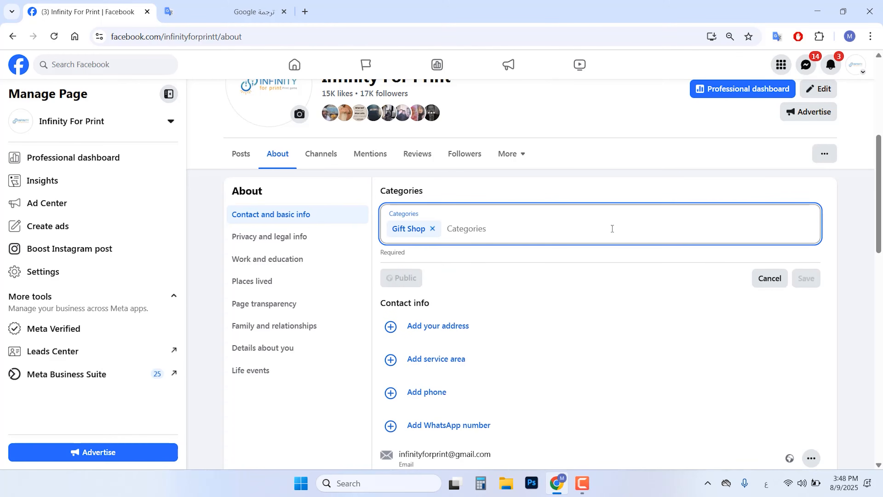
click(770, 278)
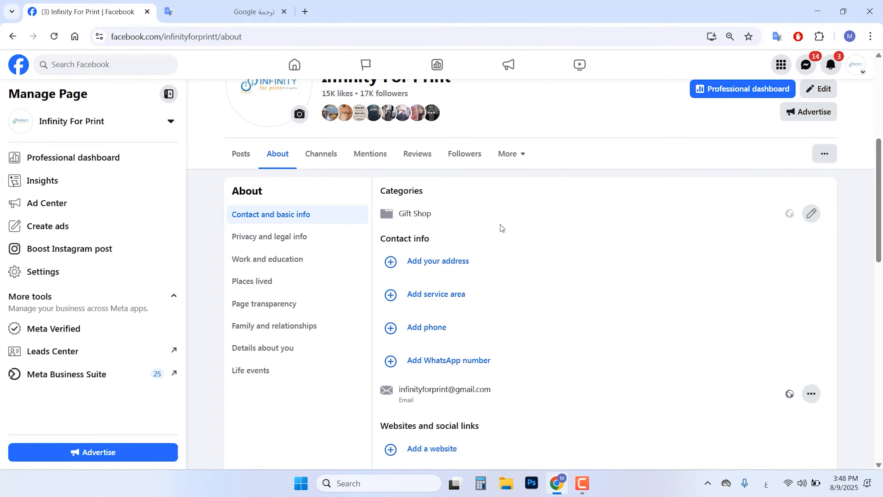
Examine the contact info options for address, service area, phone, WhatsApp number and email.
scroll(509, 203, down, 3)
scroll(479, 184, up, 2)
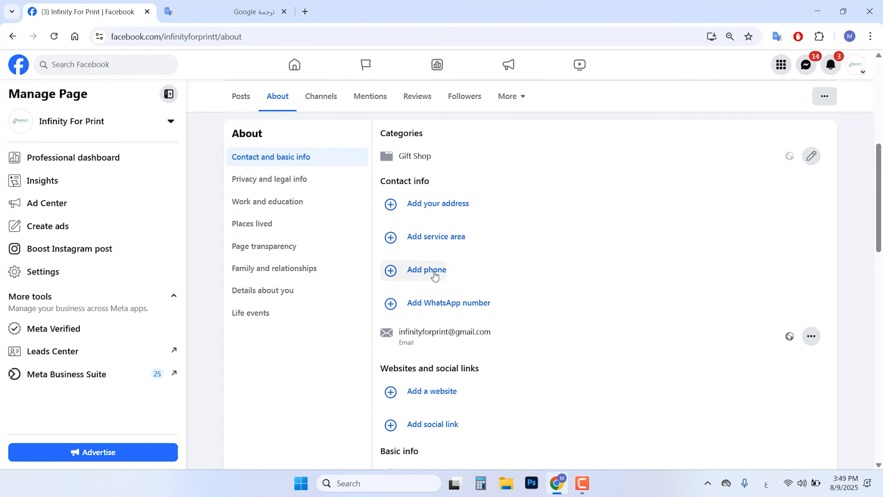
scroll(433, 288, down, 1)
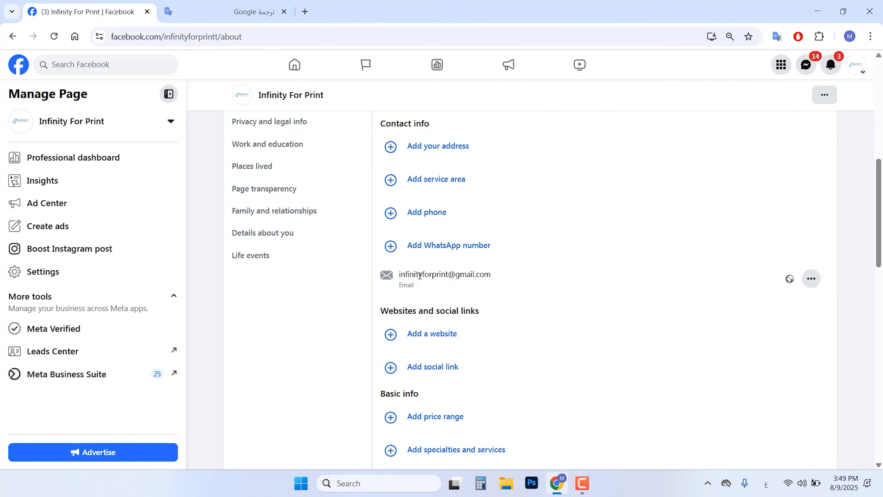
scroll(379, 184, up, 4)
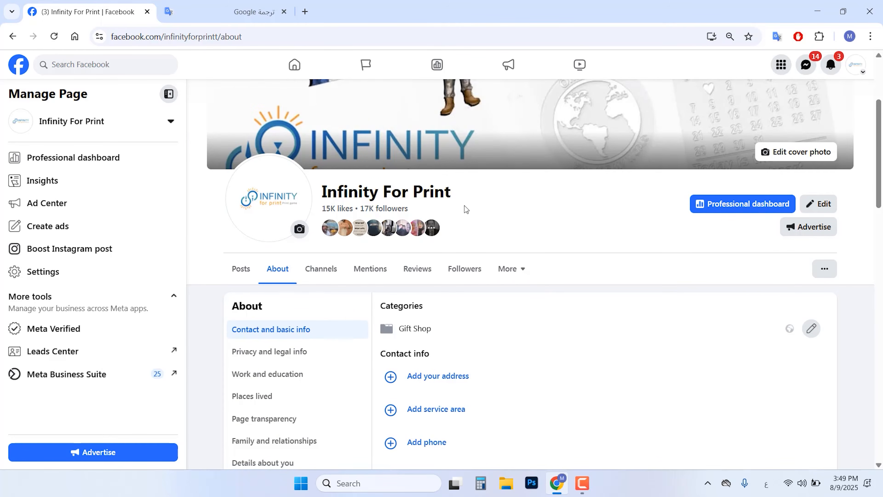
scroll(466, 208, down, 4)
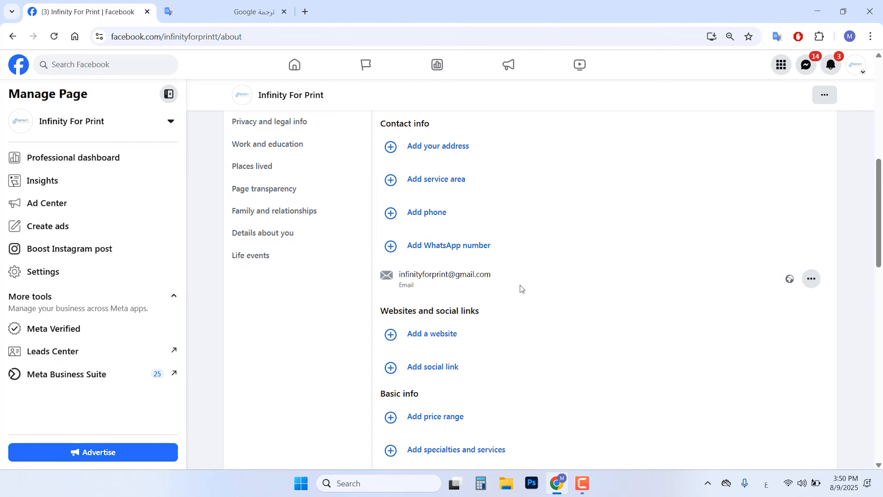
Open the website address entry under Websites and social links and cancel it.
scroll(520, 285, down, 3)
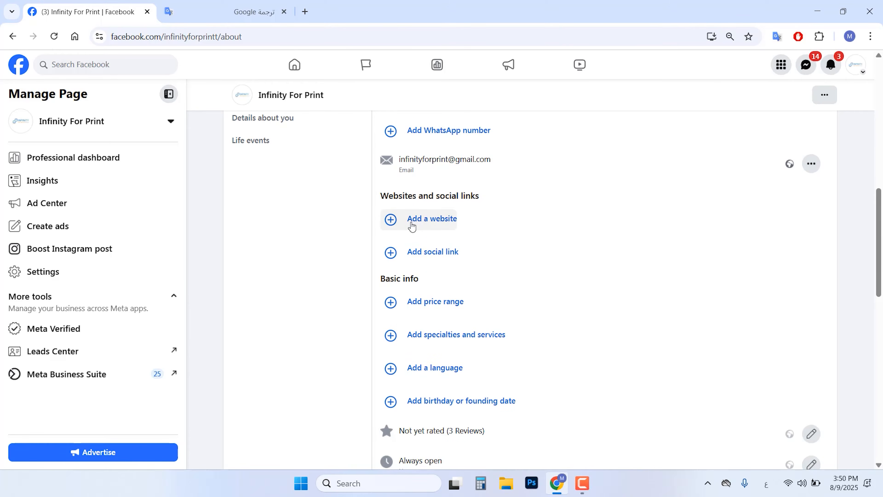
click(428, 228)
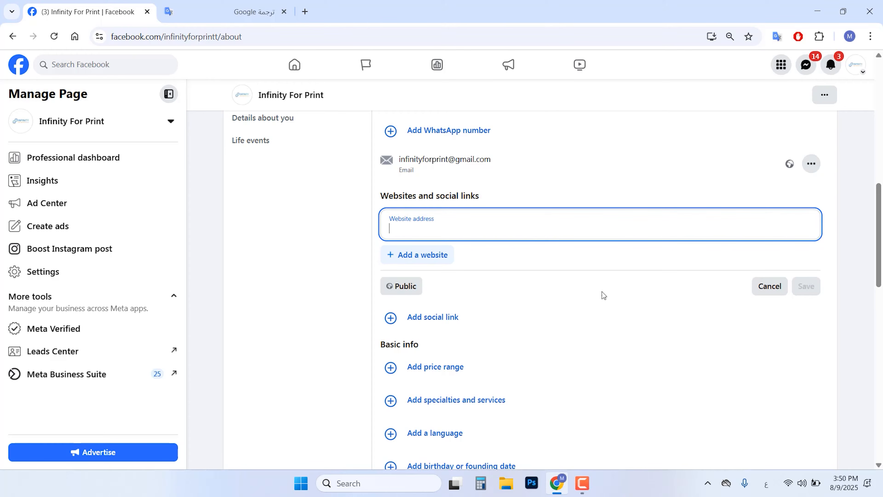
click(775, 293)
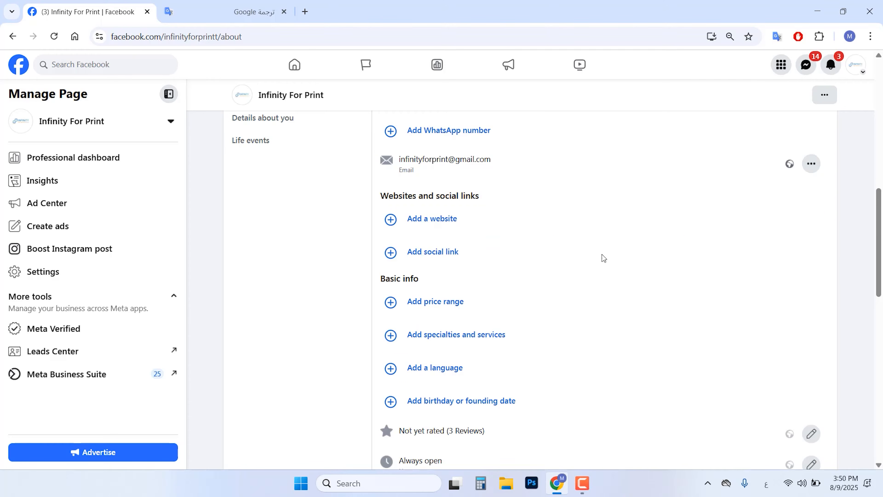
Start an Instagram social link with @ as the username, point out the page's username in the web address, and clear the entry.
click(434, 256)
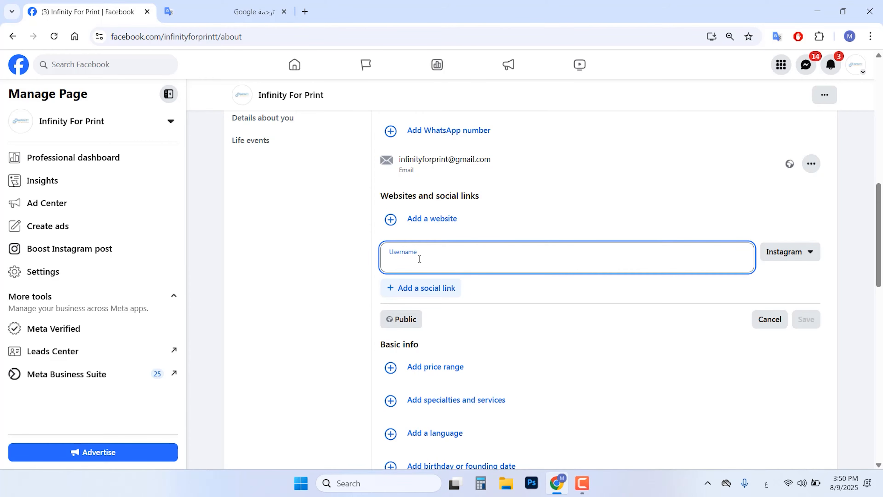
text(@)
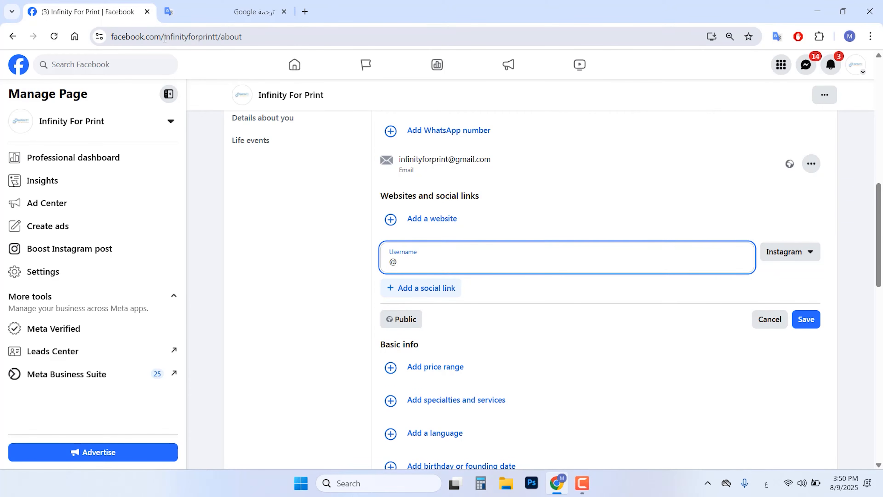
drag(164, 37, 218, 39)
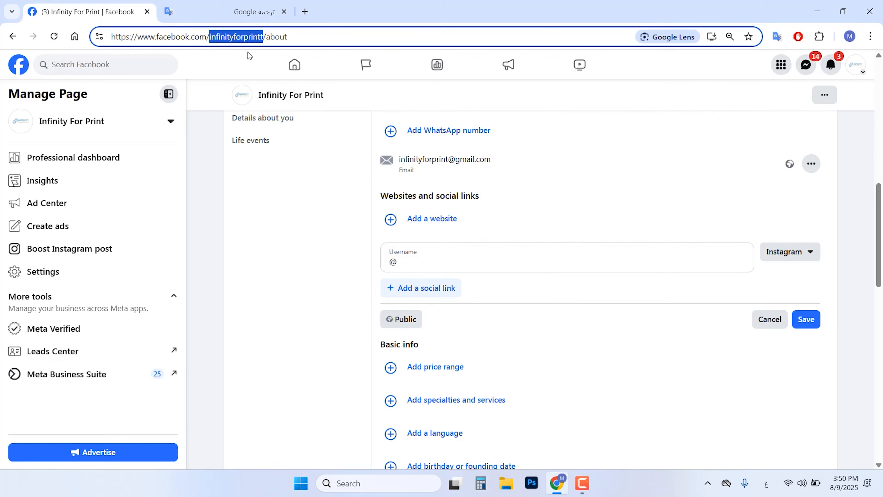
click(226, 77)
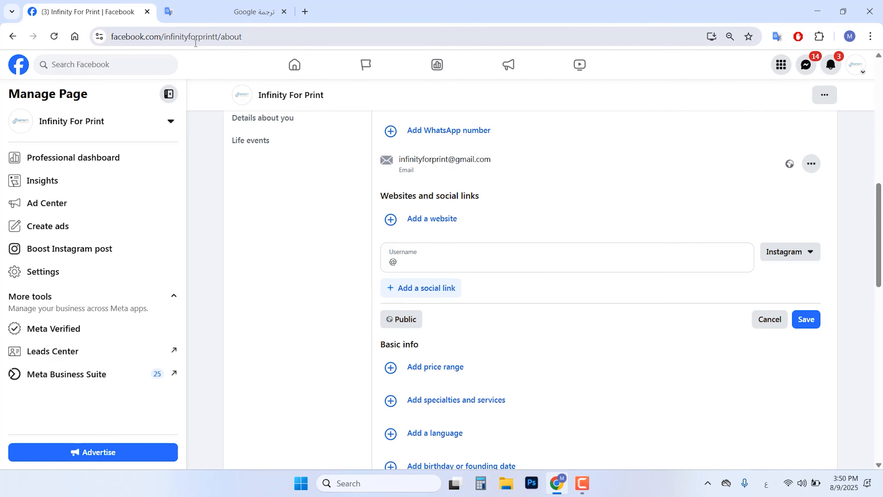
click(648, 258)
key(BackSpace)
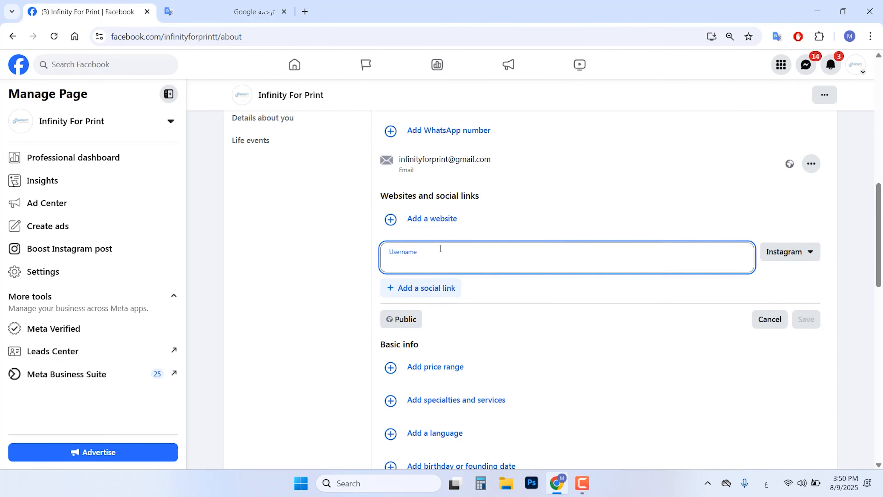
click(796, 259)
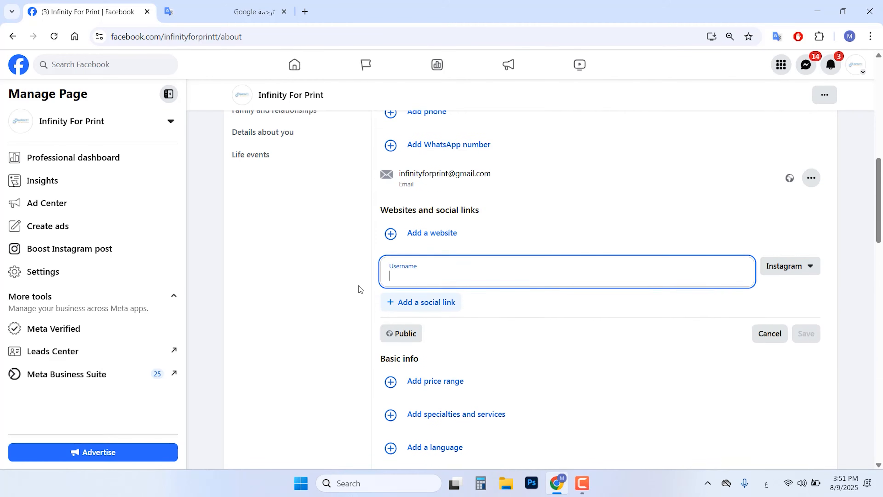
Edit the business hours in the basic info and choose Open on selected hours.
scroll(359, 286, down, 8)
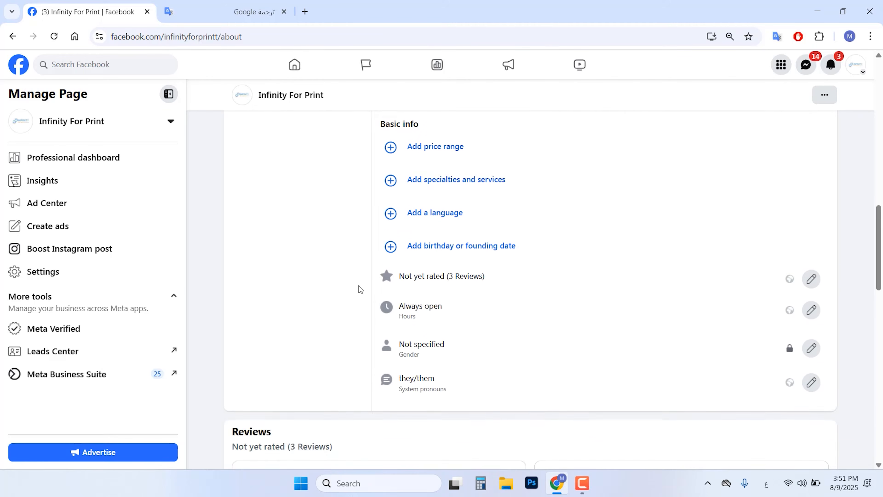
scroll(368, 296, up, 2)
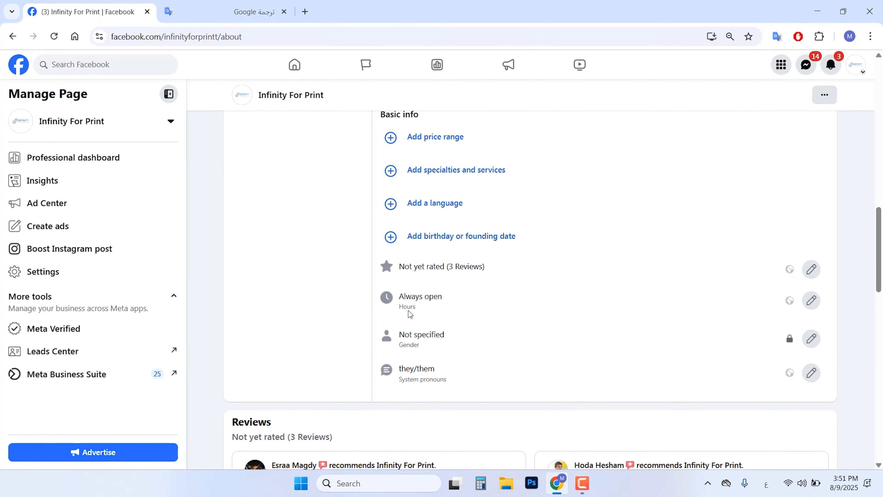
click(811, 300)
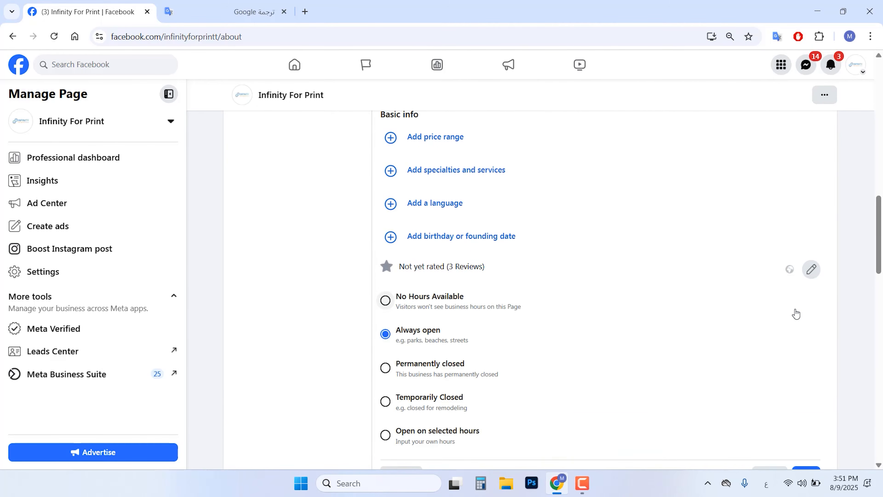
scroll(438, 330, down, 2)
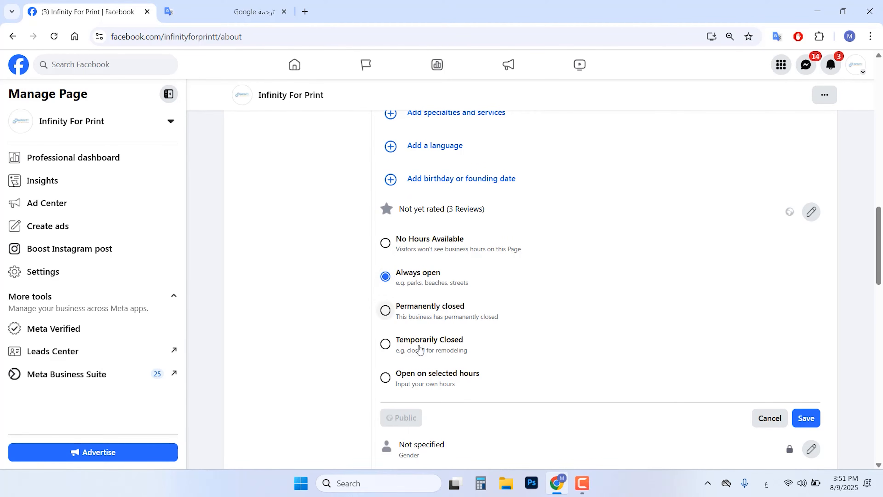
click(387, 379)
scroll(445, 379, down, 5)
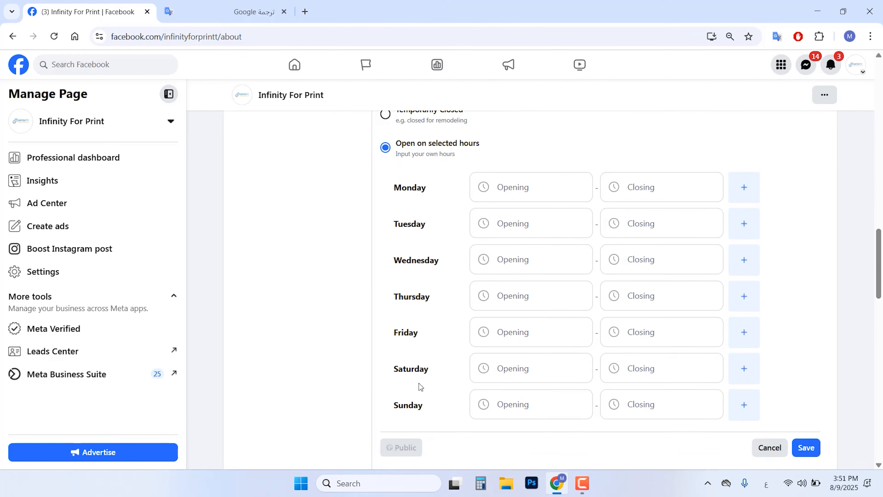
Set Monday's opening time to 9:00 AM and closing time to 5:00 PM.
click(523, 183)
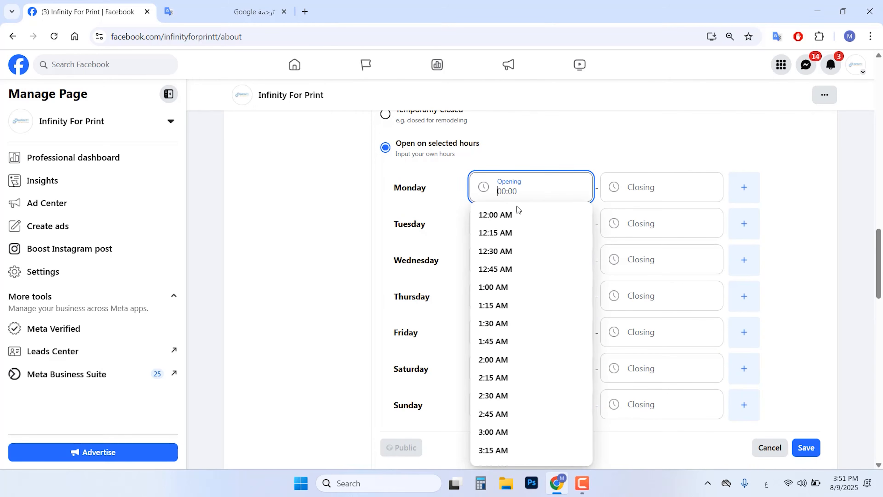
scroll(490, 287, down, 10)
click(502, 233)
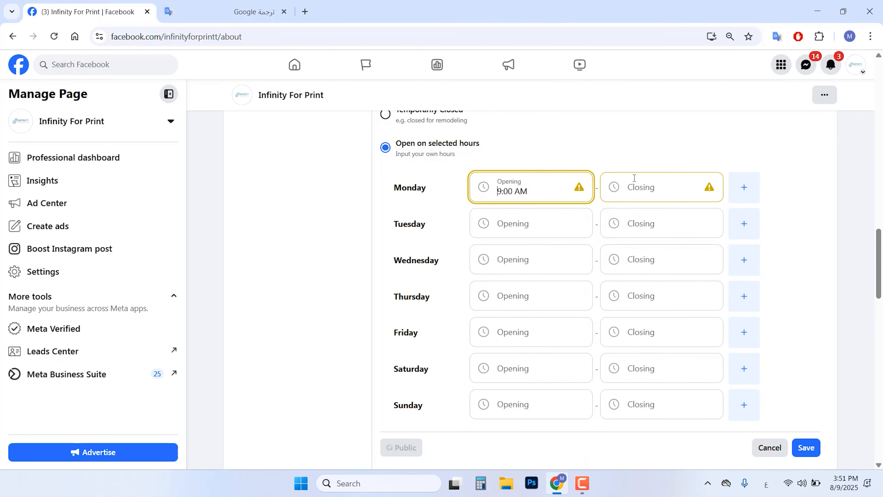
click(630, 186)
scroll(644, 223, down, 10)
scroll(641, 231, down, 15)
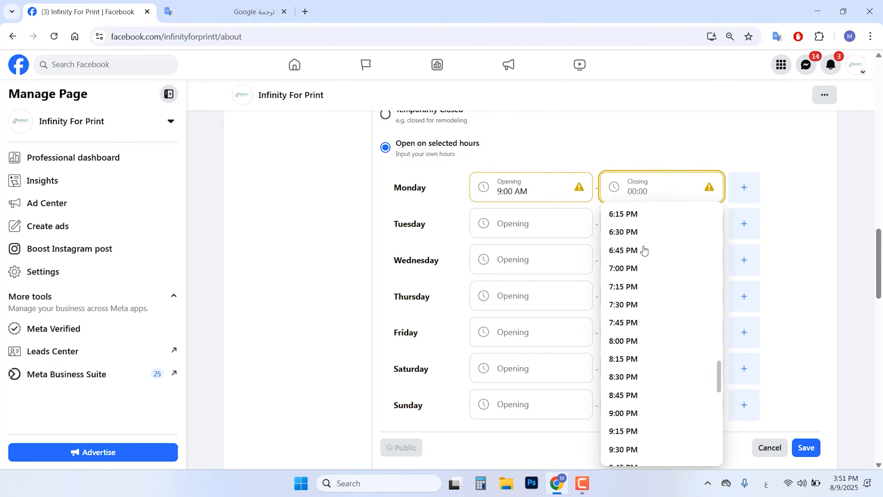
scroll(641, 257, up, 5)
click(631, 295)
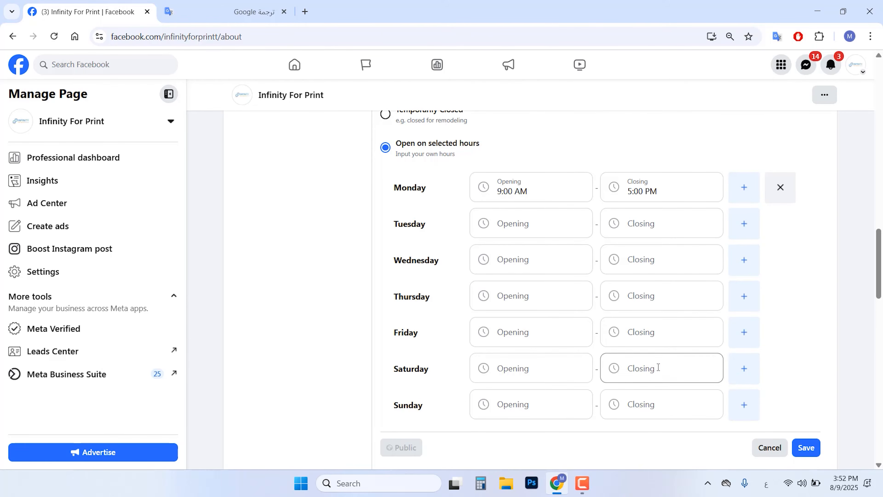
Return to the page's Posts view, discarding the unsaved About changes, and bring the intro into view.
scroll(624, 313, up, 5)
scroll(622, 317, up, 10)
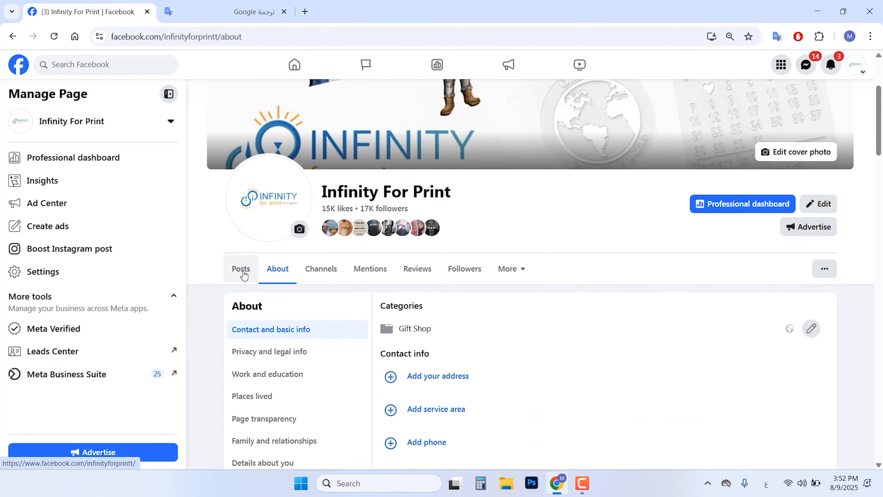
click(244, 274)
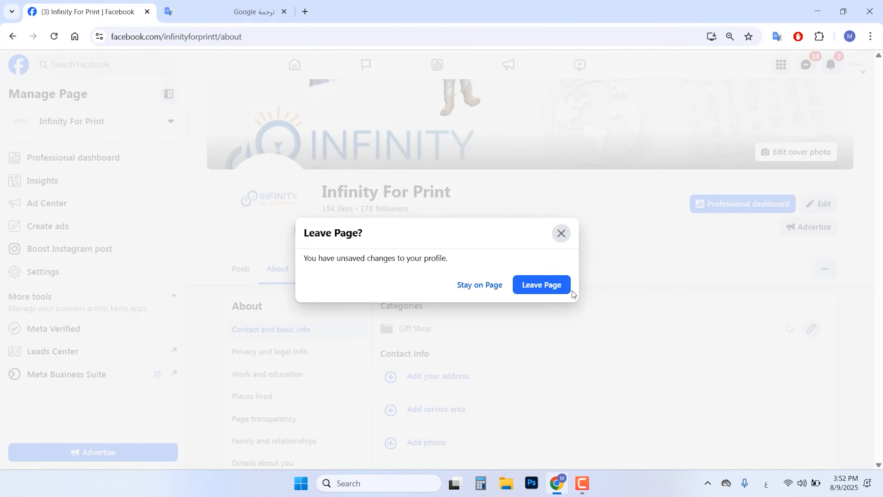
click(539, 284)
scroll(250, 267, down, 2)
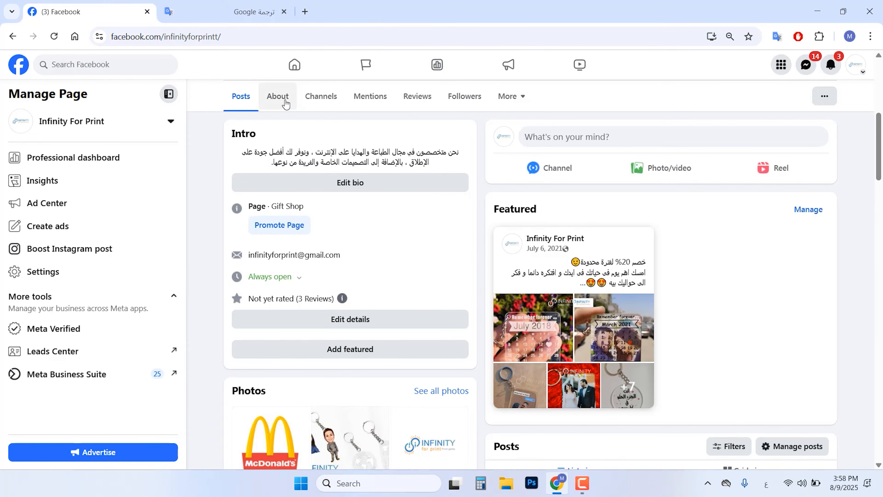
click(278, 109)
click(242, 211)
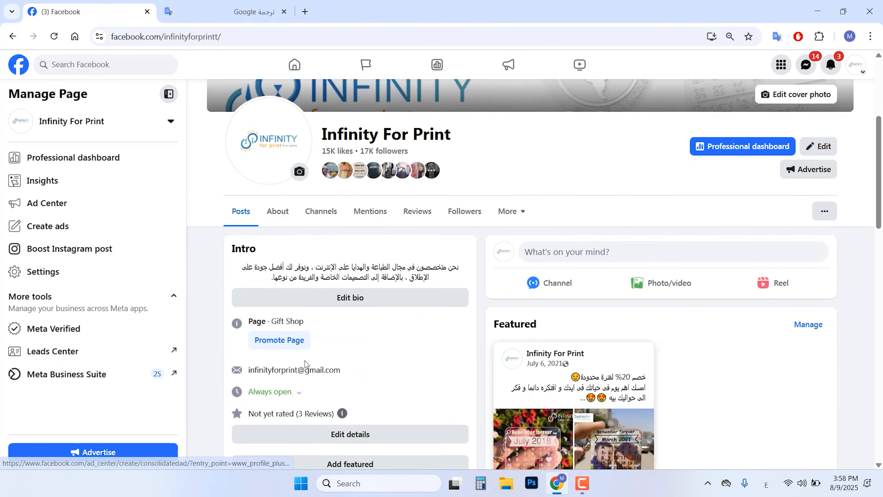
scroll(324, 323, down, 2)
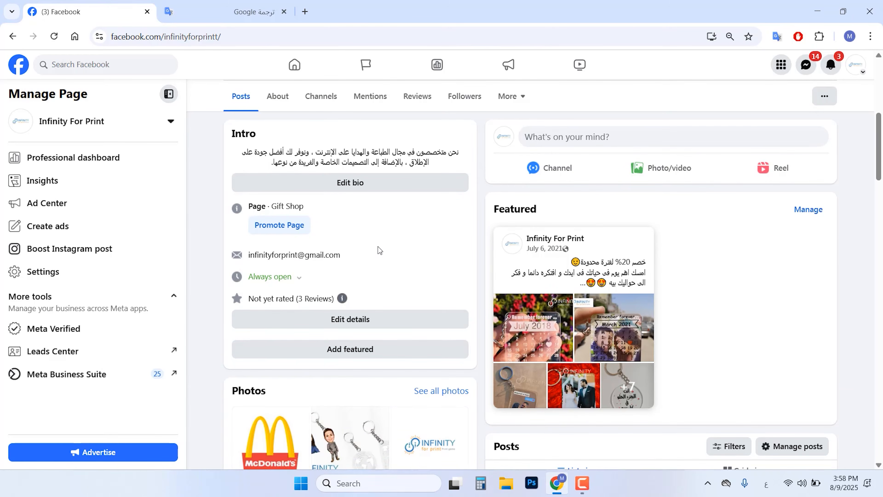
scroll(479, 180, up, 3)
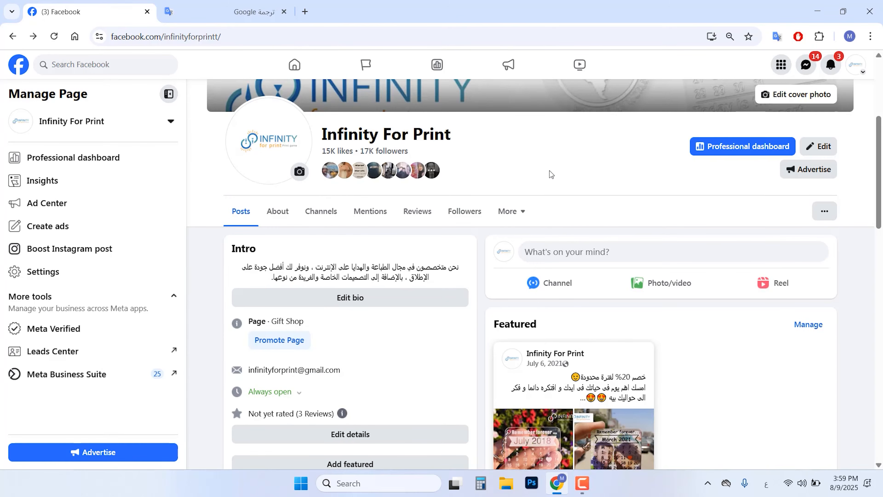
Open the page's professional dashboard and look through the Insights date-range choices, including the custom calendar, without changing the range.
click(712, 146)
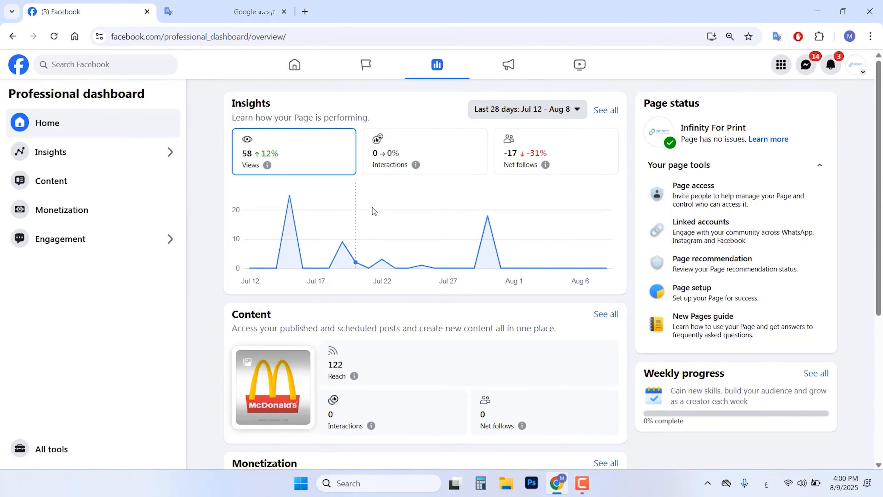
click(506, 117)
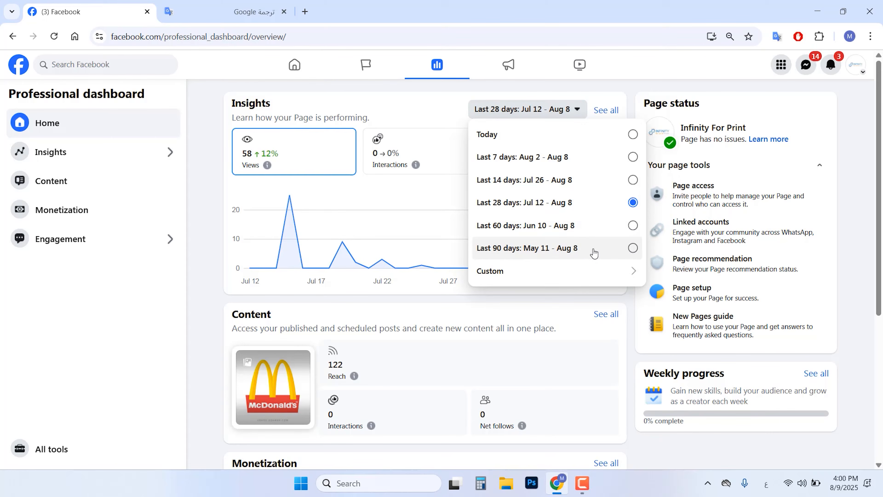
click(498, 275)
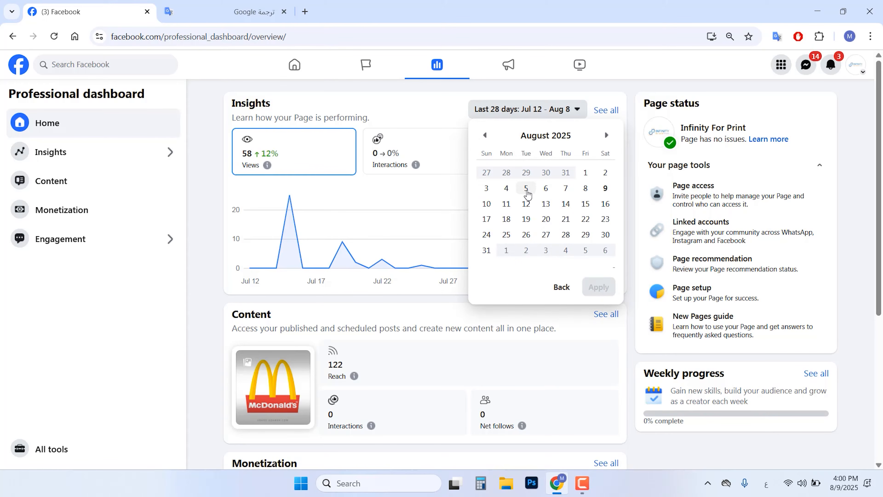
click(563, 287)
click(417, 114)
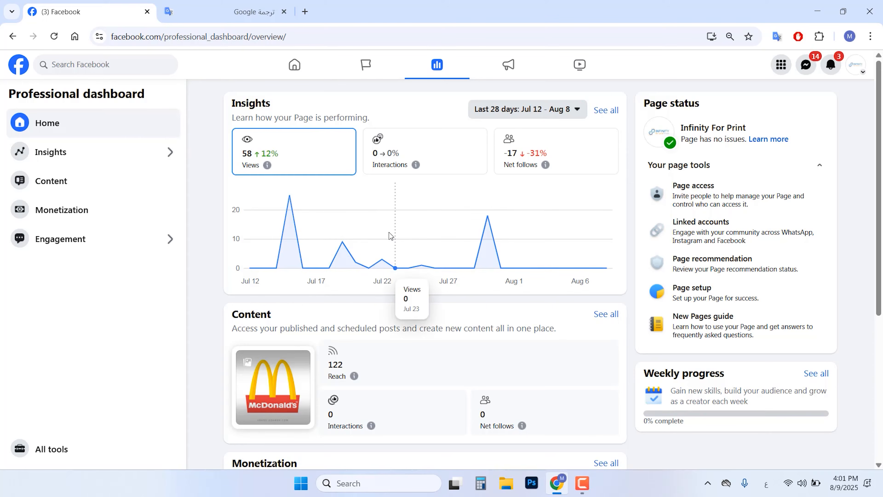
View the Interactions and Net follows charts in the dashboard's Insights.
click(404, 171)
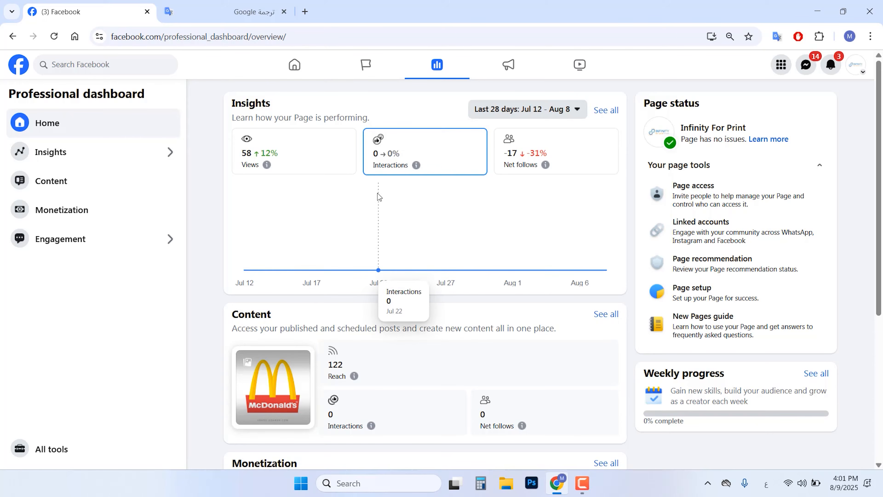
click(525, 170)
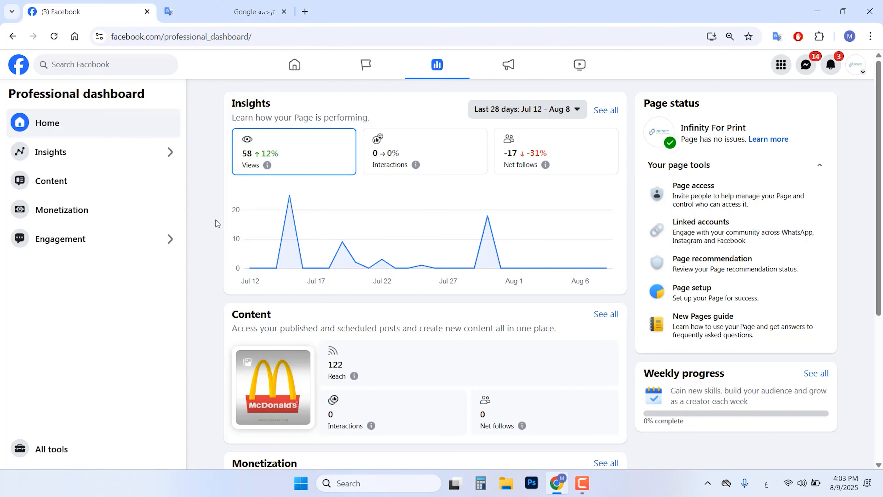
Switch to another managed page from the full profile list and bring the Net follows card into view in its dashboard Insights.
click(857, 65)
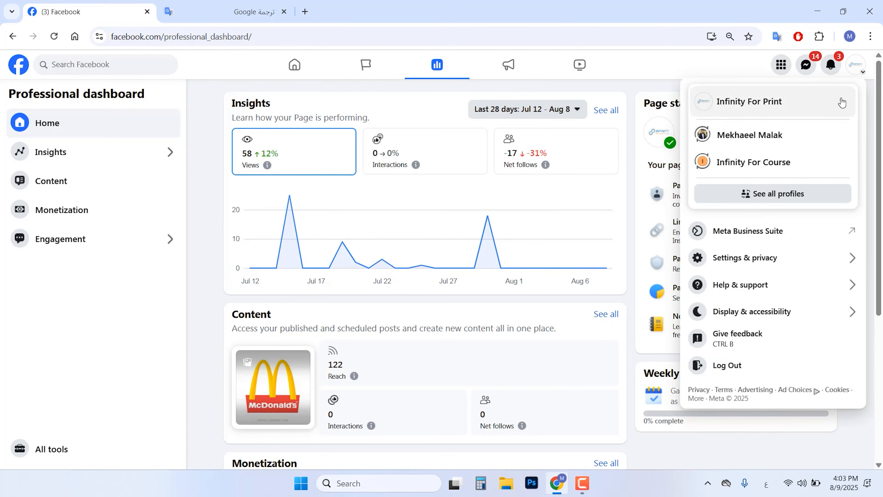
click(748, 198)
click(368, 240)
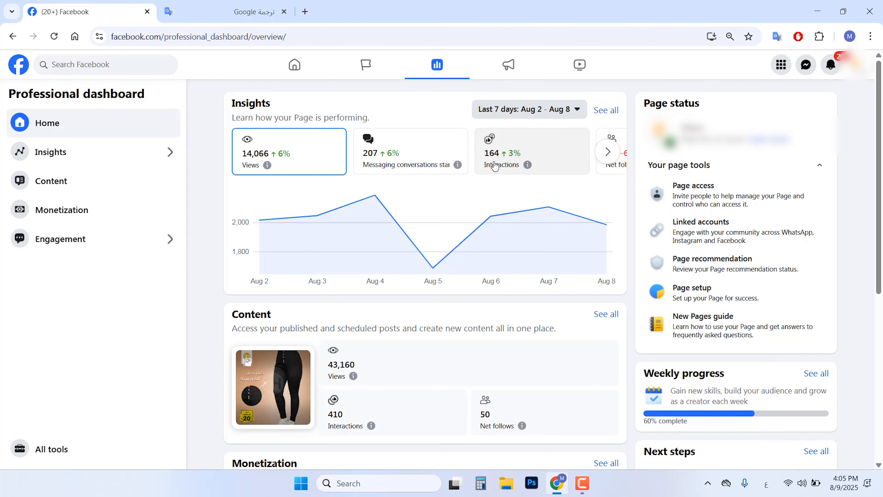
click(607, 152)
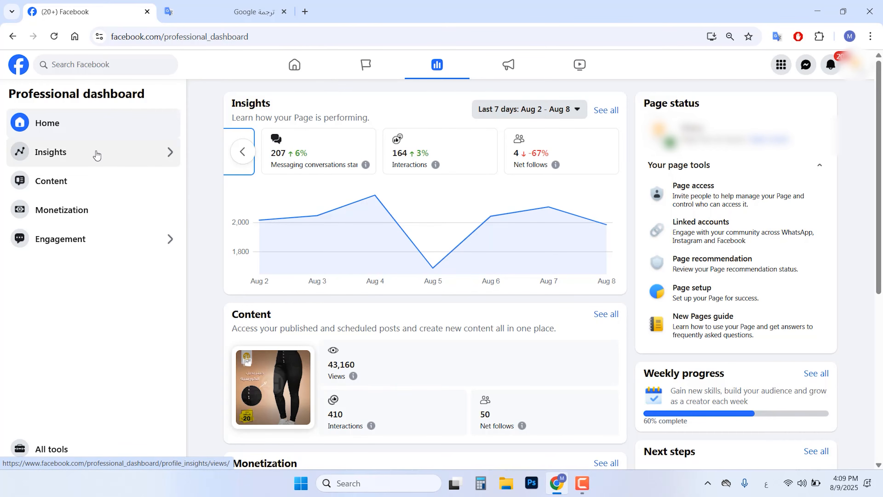
Open the page's Audience insights, examine the age and gender, cities and countries breakdowns, and return to the professional dashboard.
click(95, 152)
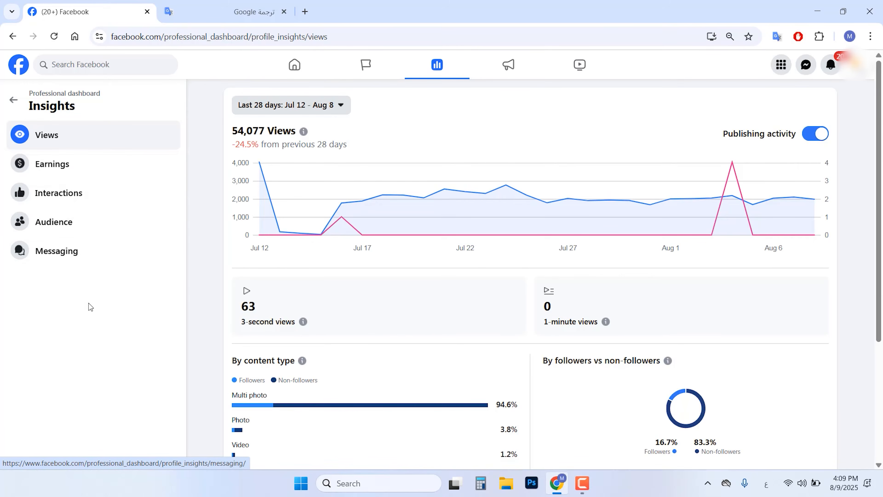
click(58, 226)
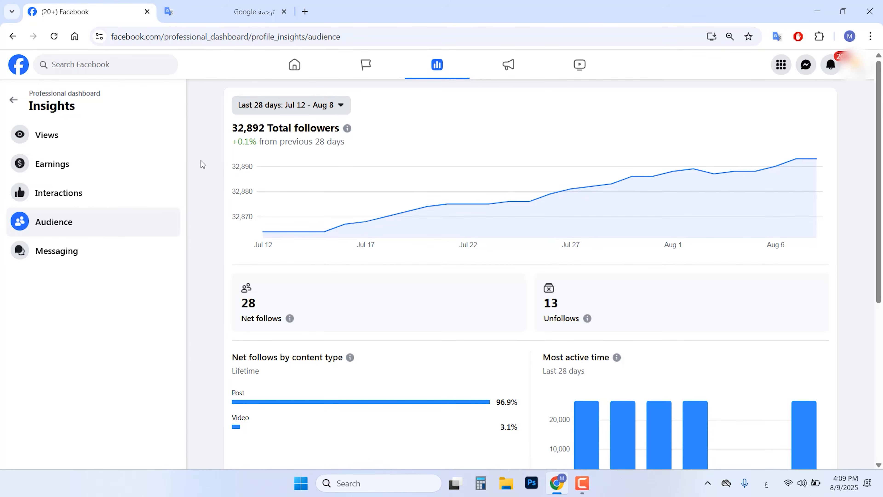
scroll(201, 168, down, 7)
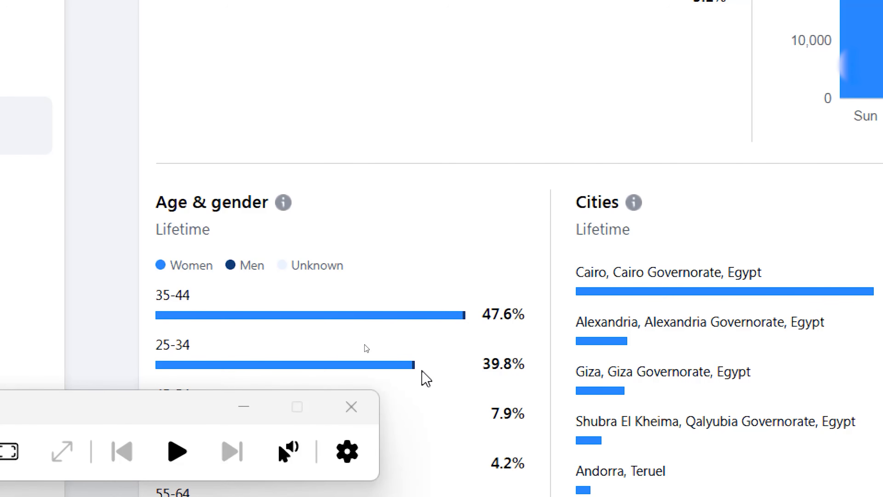
key(super+Escape)
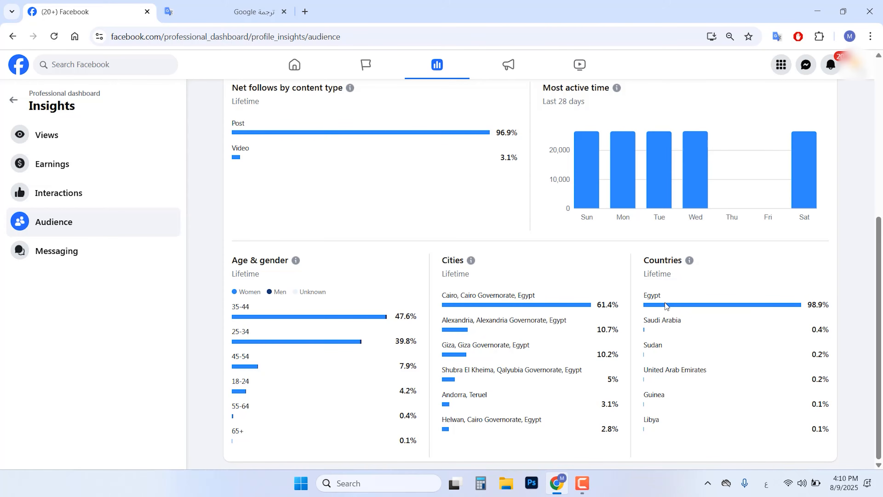
mouse_move(683, 305)
click(13, 100)
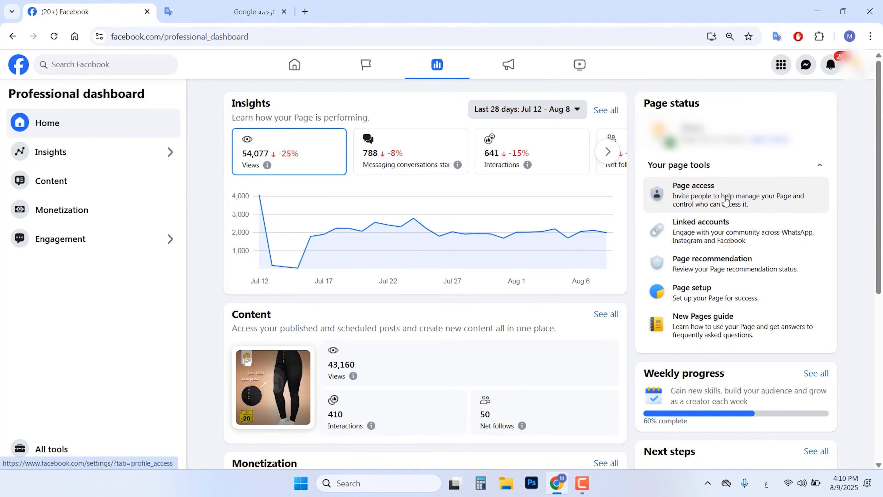
Switch back to the Infinity For Print page and open its Page access settings.
click(855, 64)
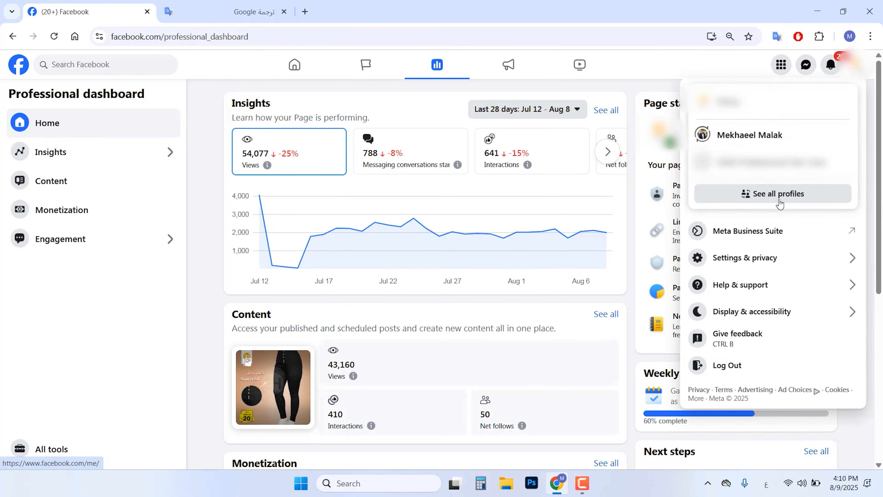
click(772, 194)
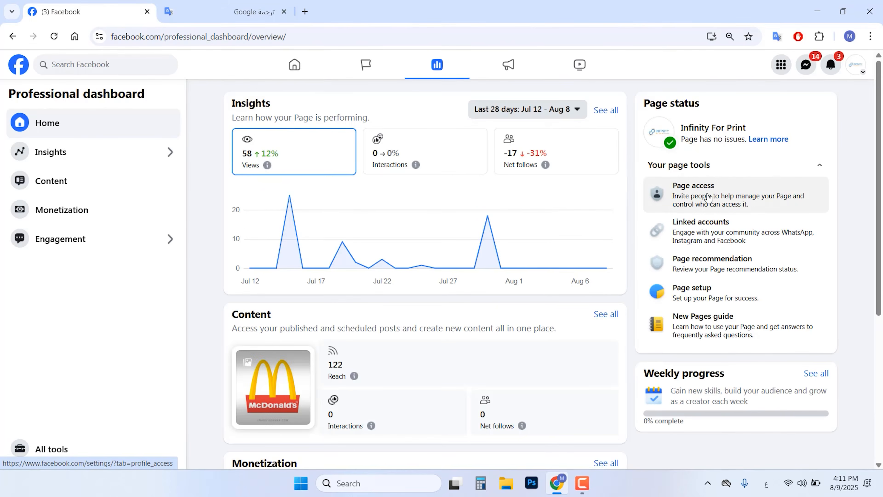
click(709, 201)
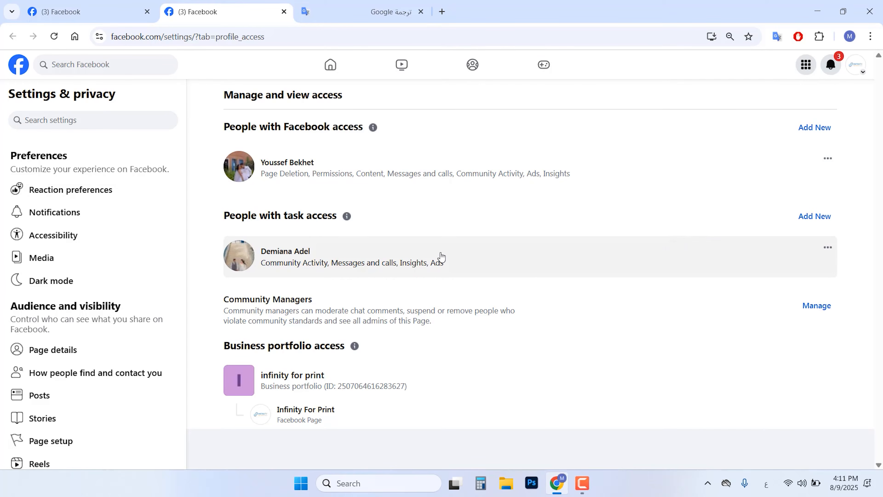
Start adding a person with Facebook access, allow them full control, and close the form without giving access.
click(815, 128)
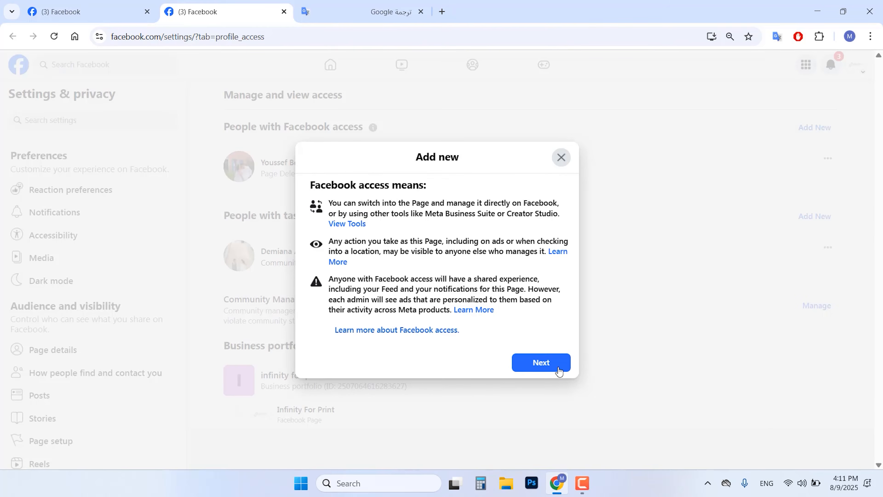
click(541, 363)
text(mina)
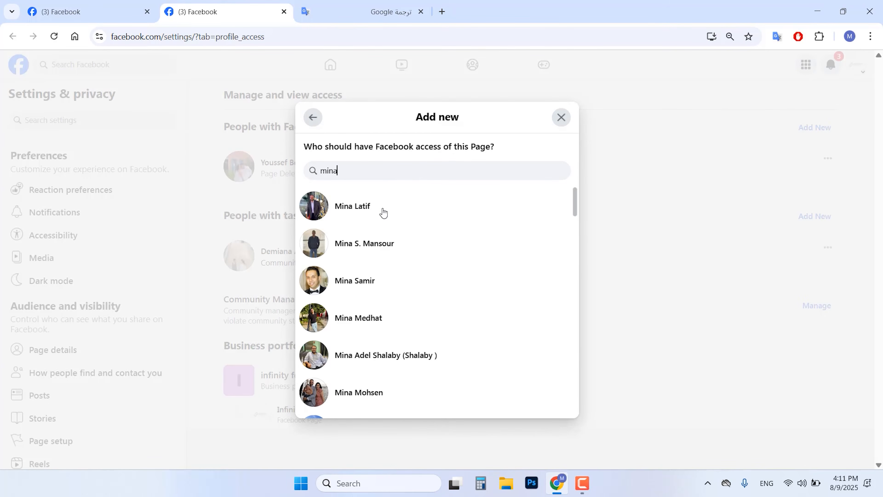
click(382, 209)
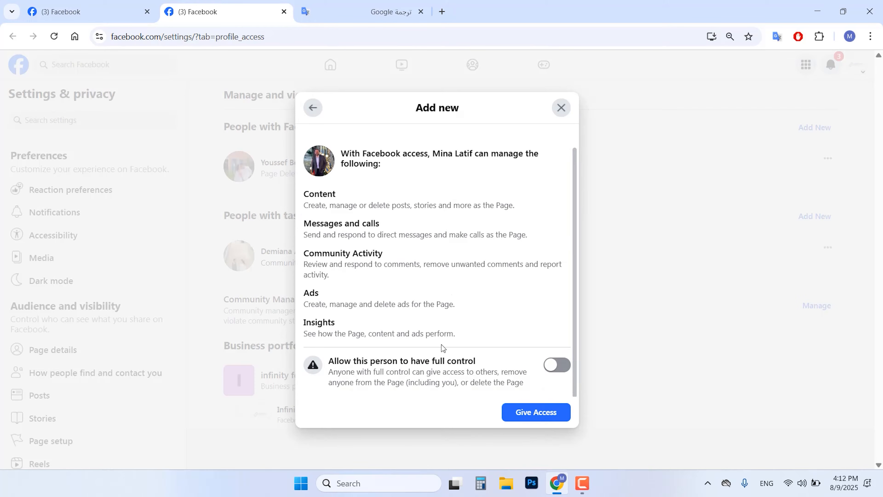
click(552, 368)
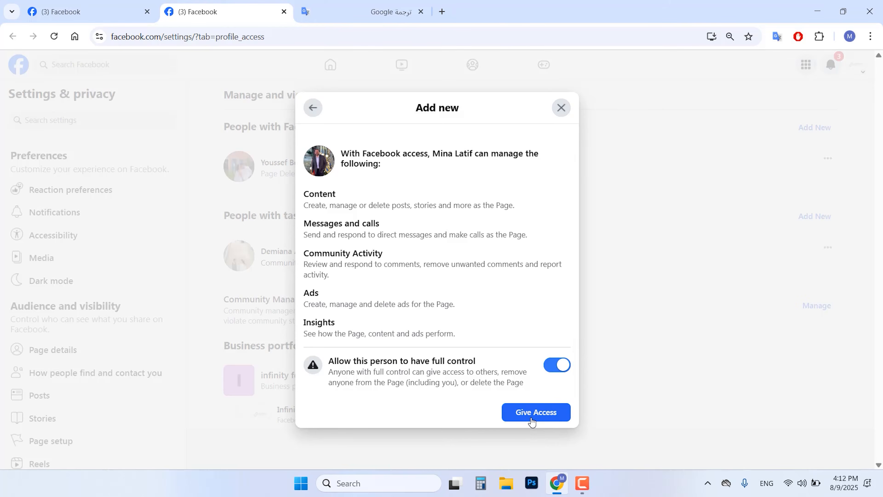
click(561, 107)
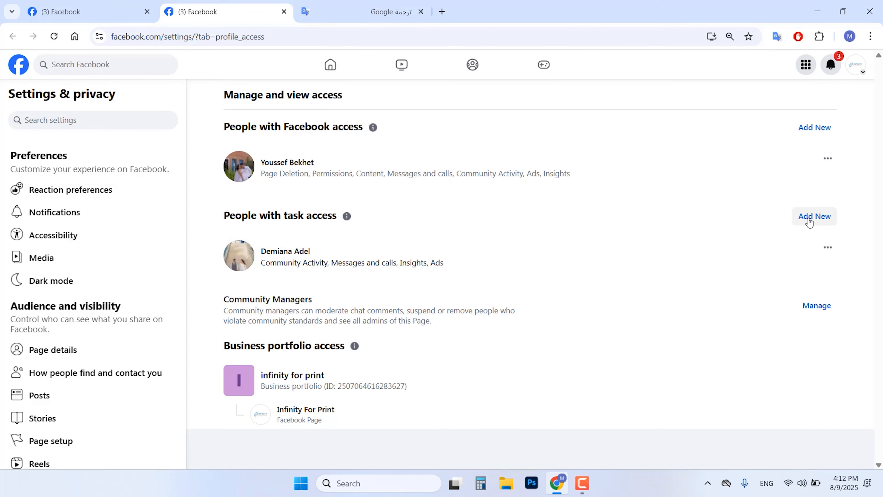
Start adding a new person with task access and choose them by searching their name.
click(823, 220)
click(556, 332)
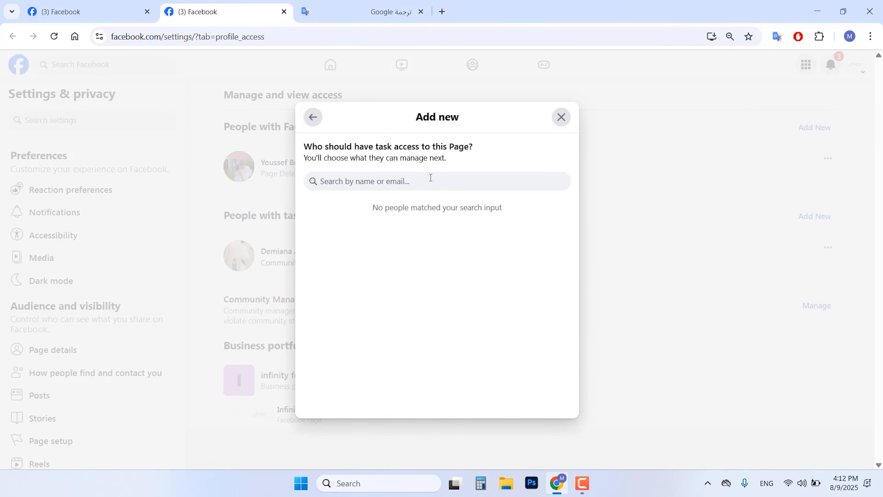
text(mina)
click(382, 213)
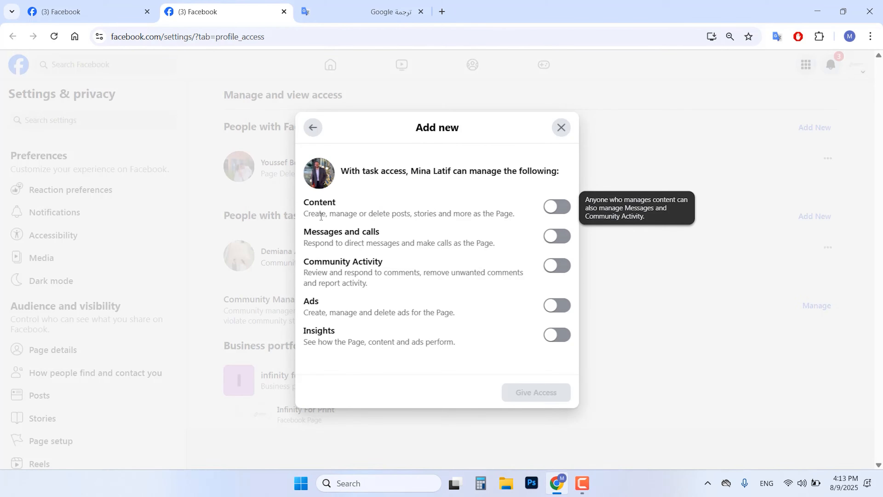
Enable Content, Messages and calls, Community Activity, Ads and Insights for the person, and close the form without giving access.
click(556, 207)
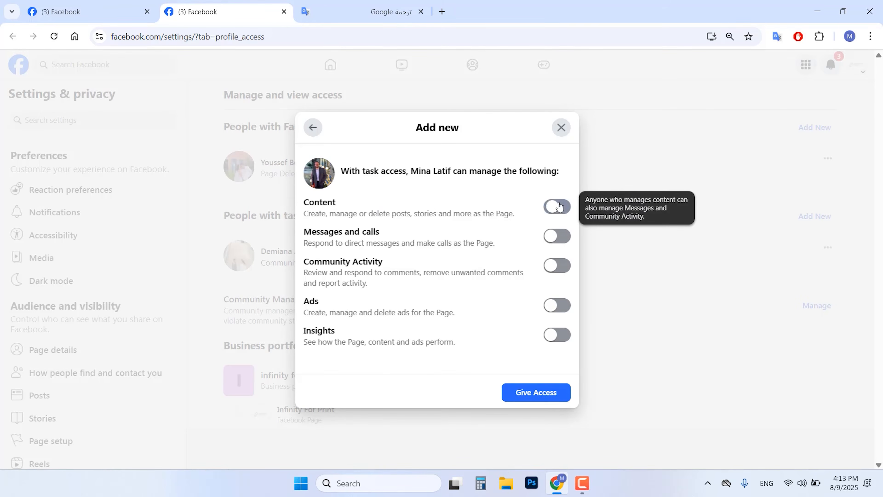
click(558, 237)
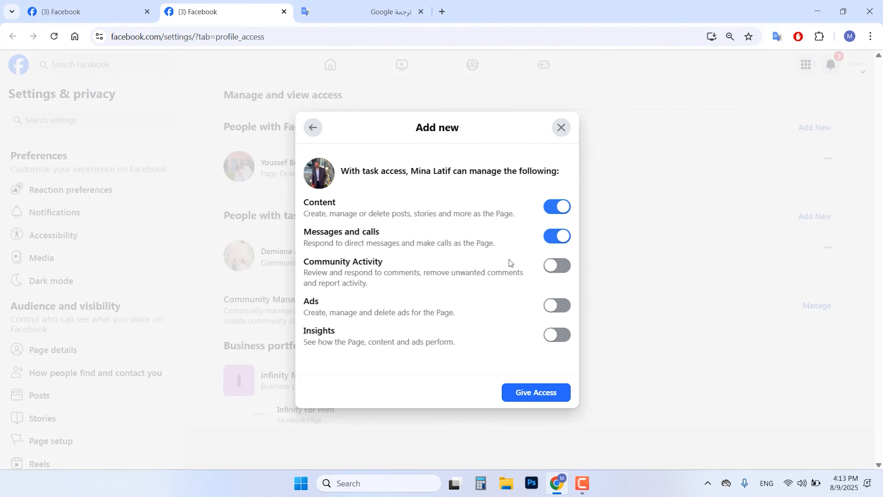
click(556, 265)
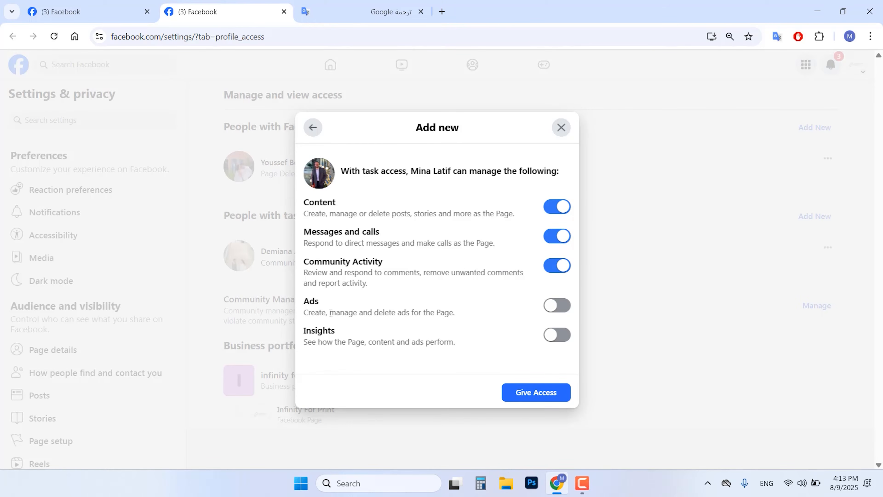
click(557, 305)
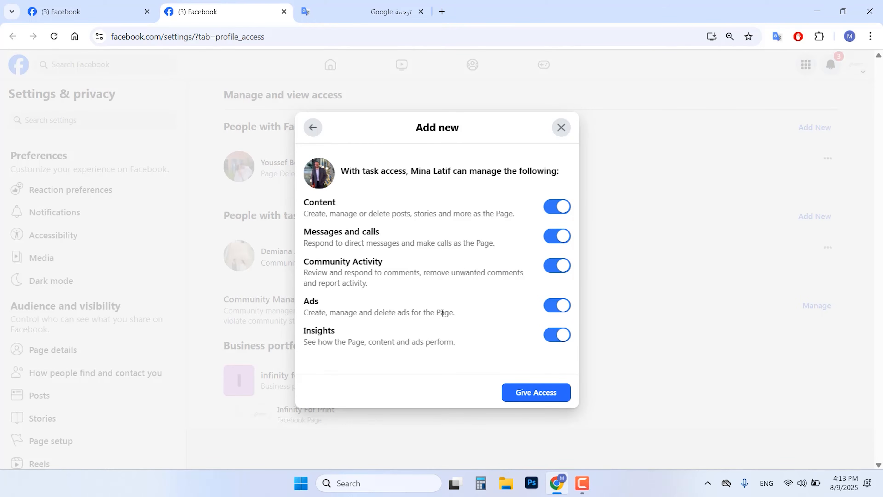
click(563, 335)
click(564, 336)
click(561, 127)
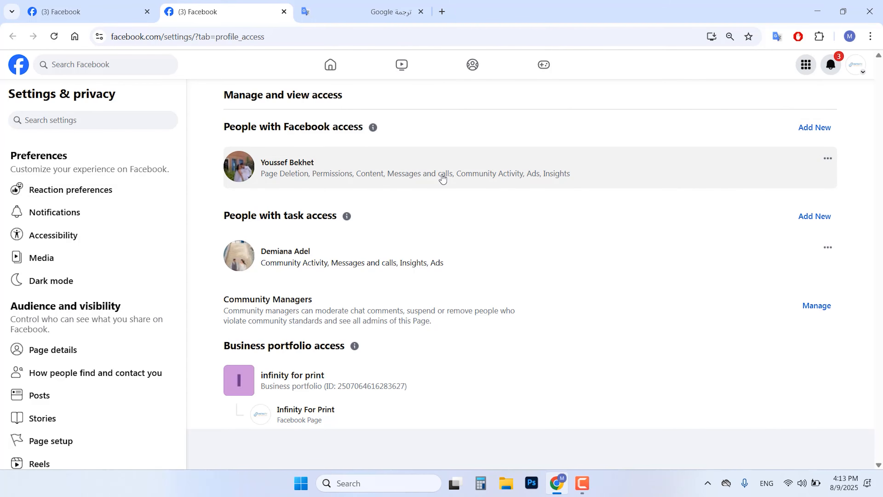
Show the Remove access option for the person listed under Facebook access.
click(825, 161)
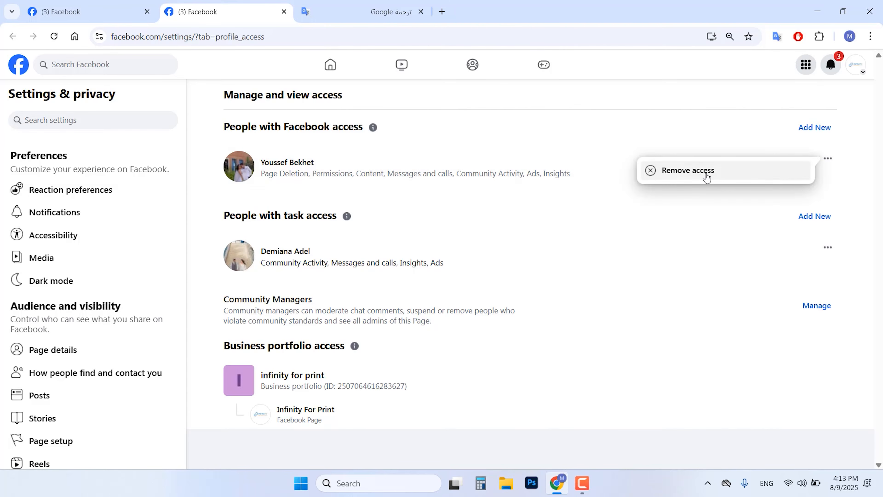
click(875, 180)
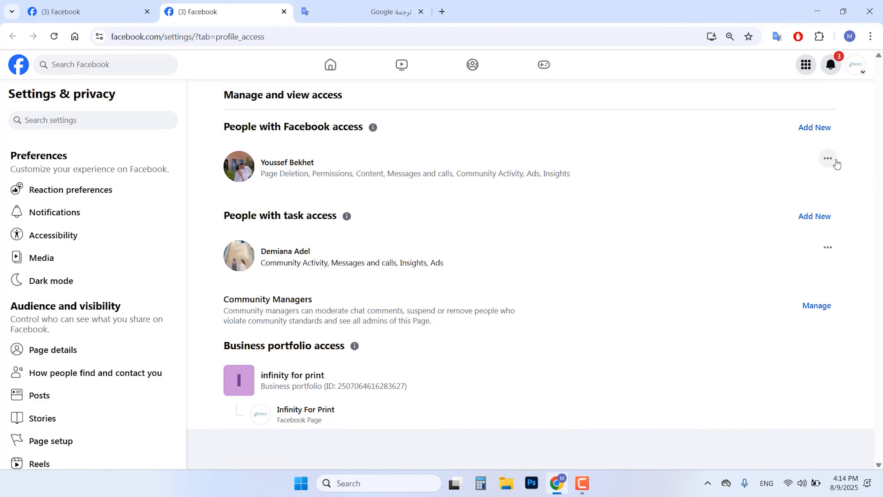
click(828, 158)
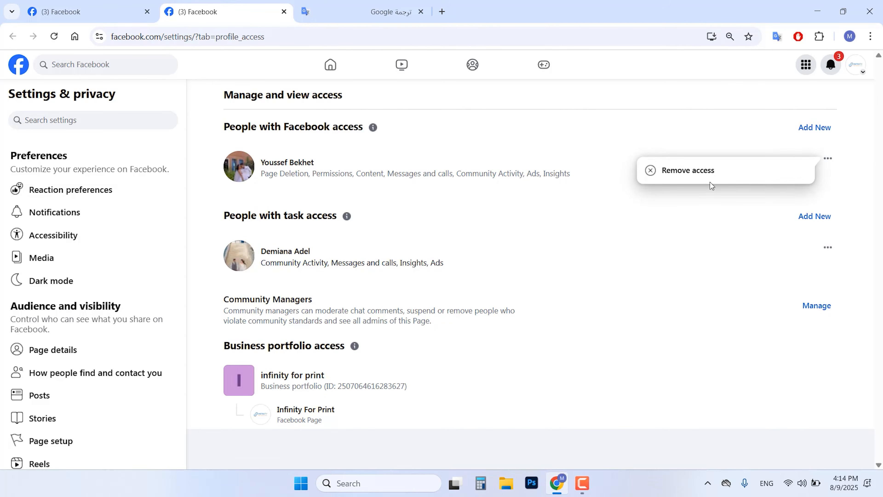
Show the Remove access option and the introduction for adding a person with Facebook access again, closing both without changes.
click(881, 169)
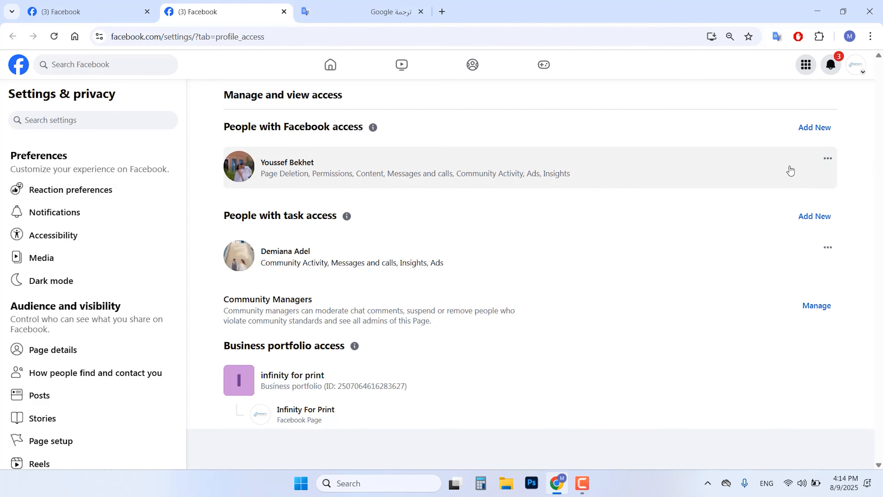
click(828, 158)
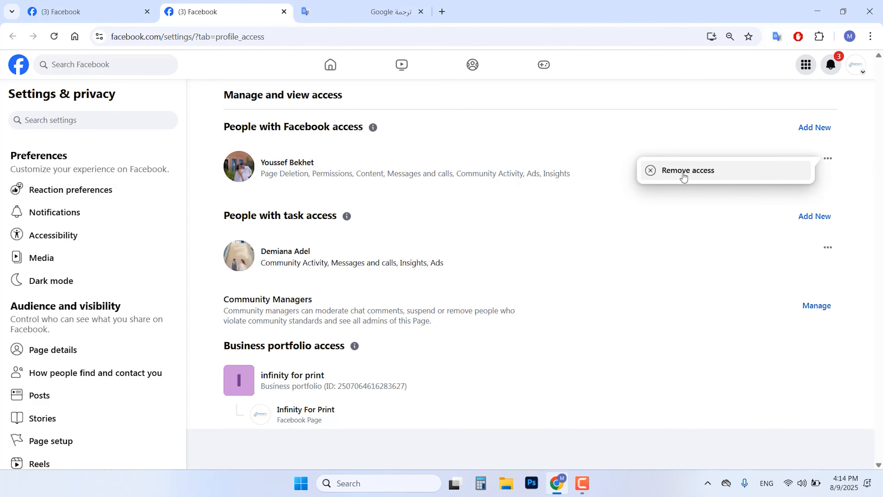
click(856, 178)
click(814, 127)
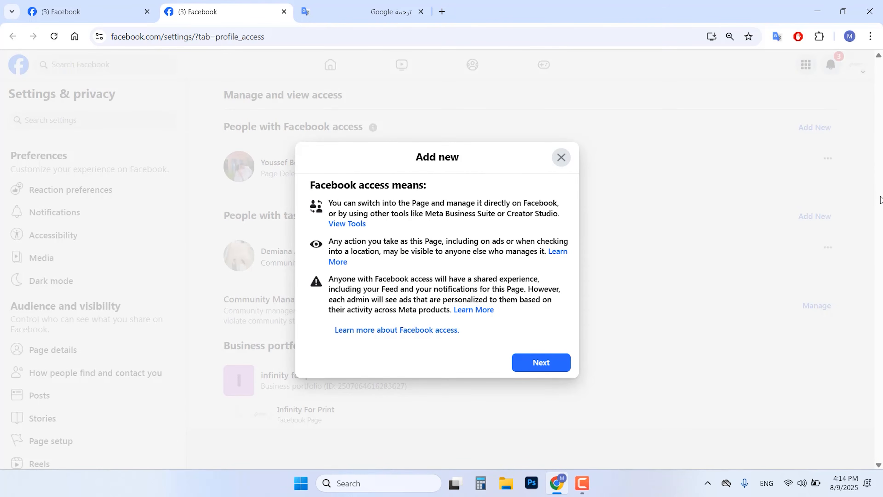
click(870, 197)
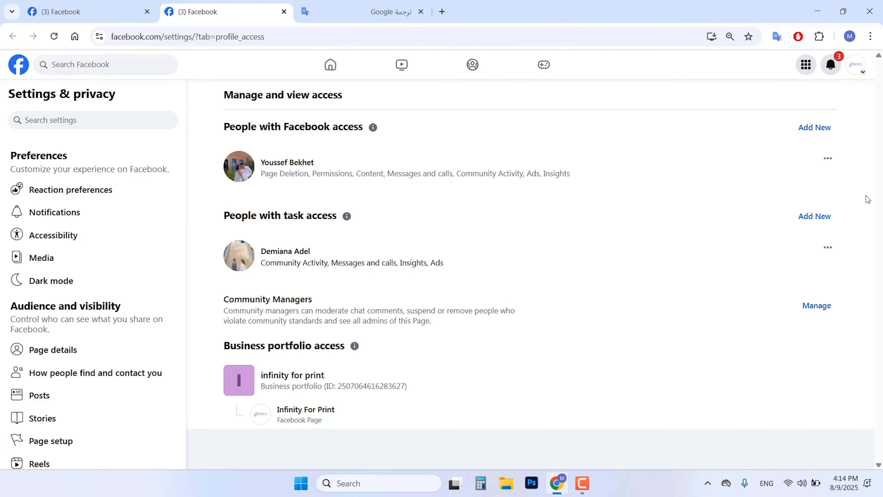
Close the page access and translation tabs, and view the page's linked accounts with the Instagram entry.
click(283, 11)
click(284, 11)
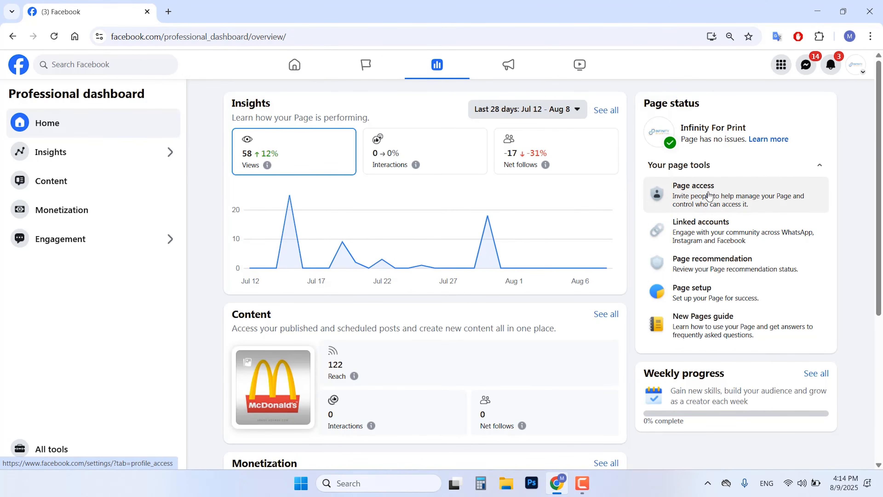
click(726, 231)
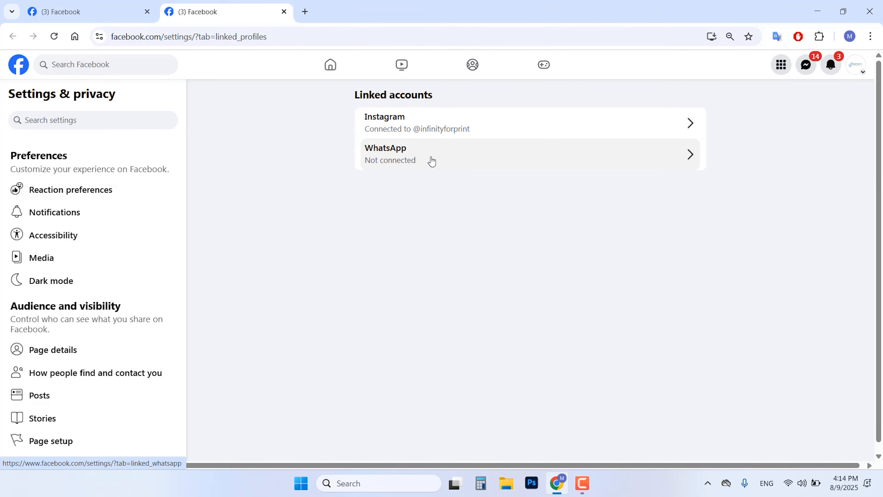
click(438, 129)
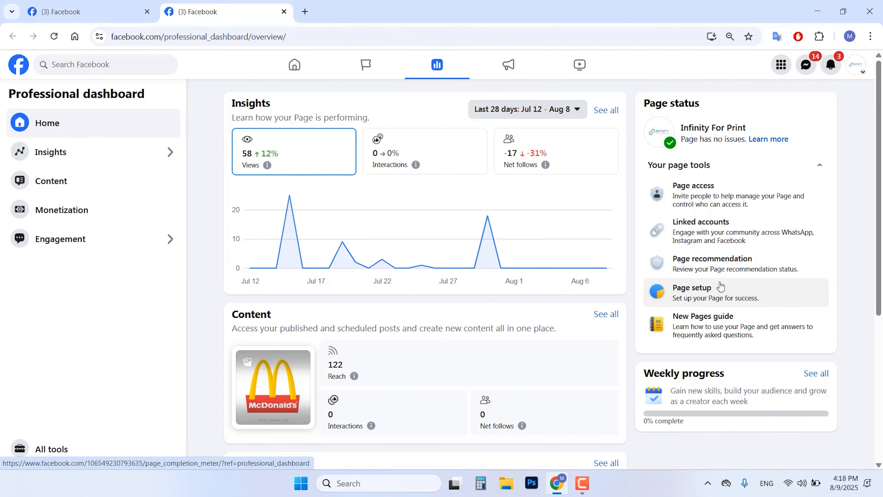
Open the Page setup settings of the Infinity For Print page from its profile page.
click(83, 7)
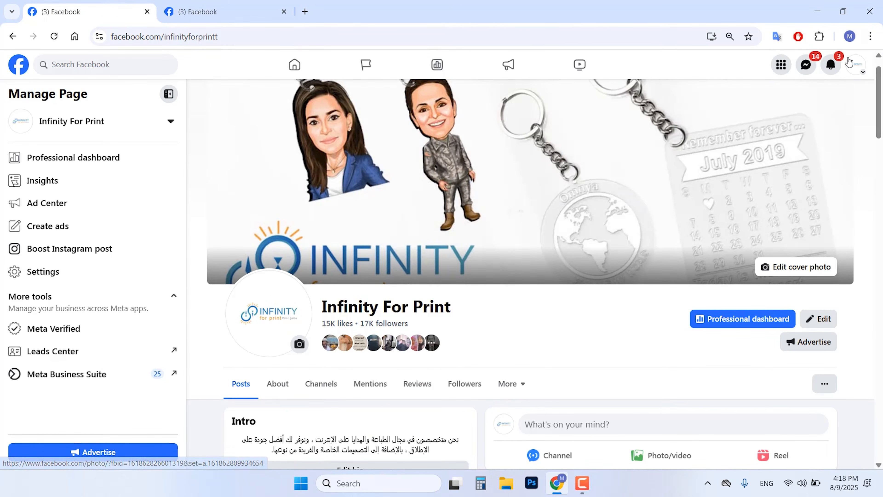
click(857, 64)
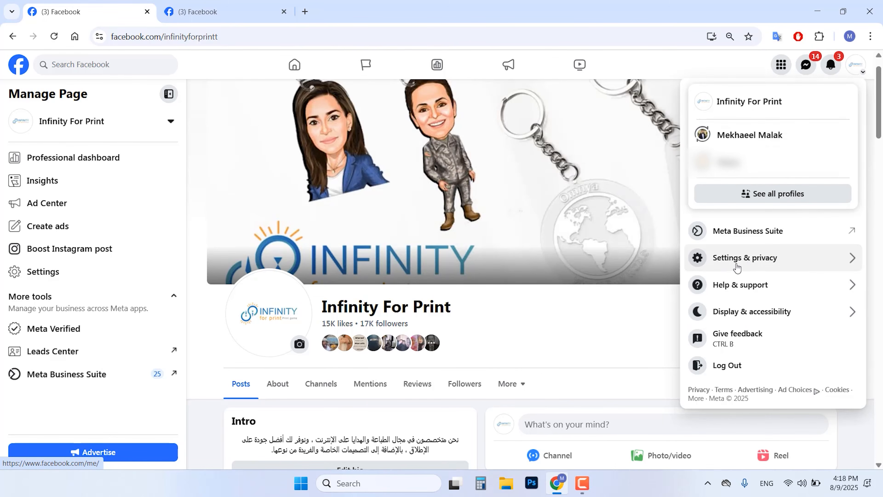
click(753, 268)
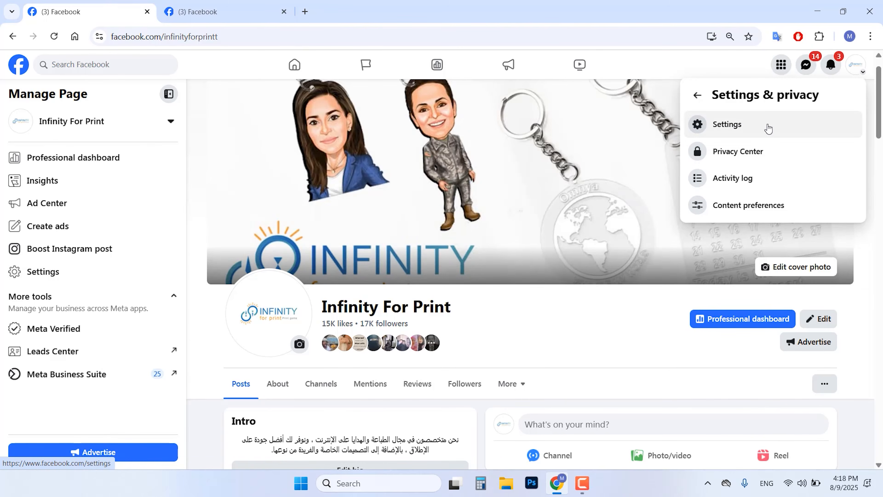
click(765, 125)
scroll(97, 215, down, 5)
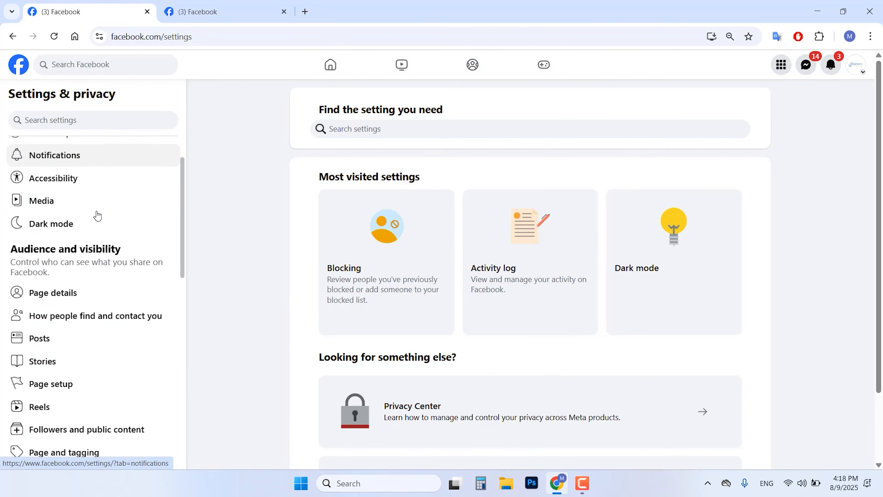
click(64, 274)
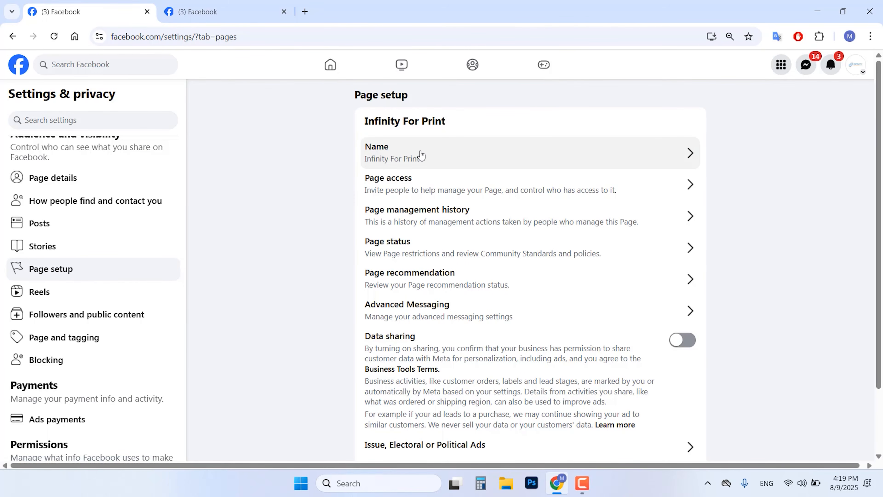
Open the page's username for editing and compare it with the page's web address in the other tab.
click(434, 159)
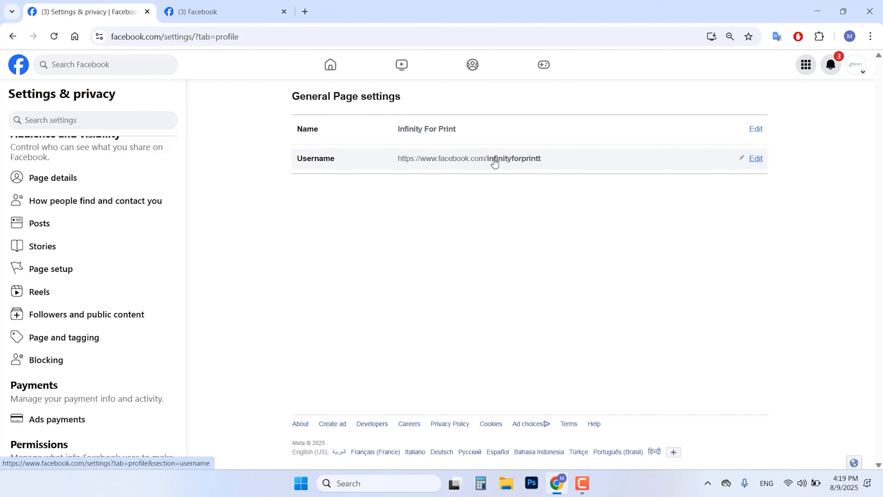
click(510, 160)
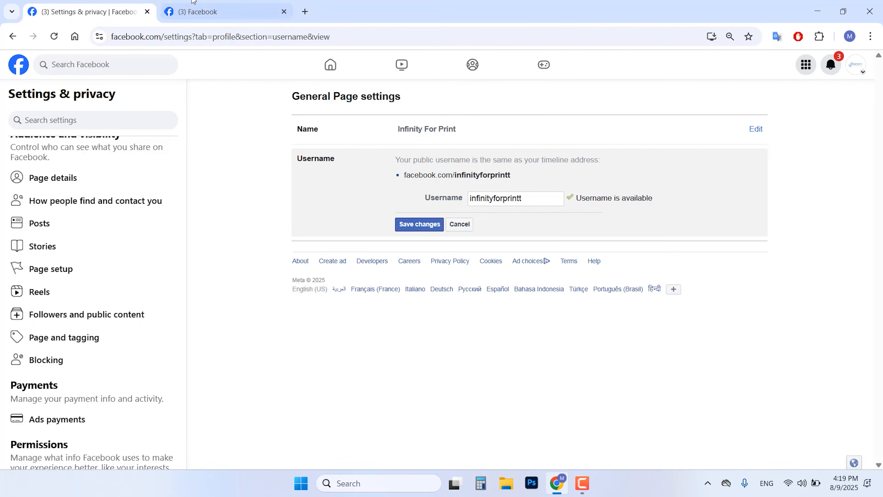
click(209, 11)
click(18, 64)
click(98, 108)
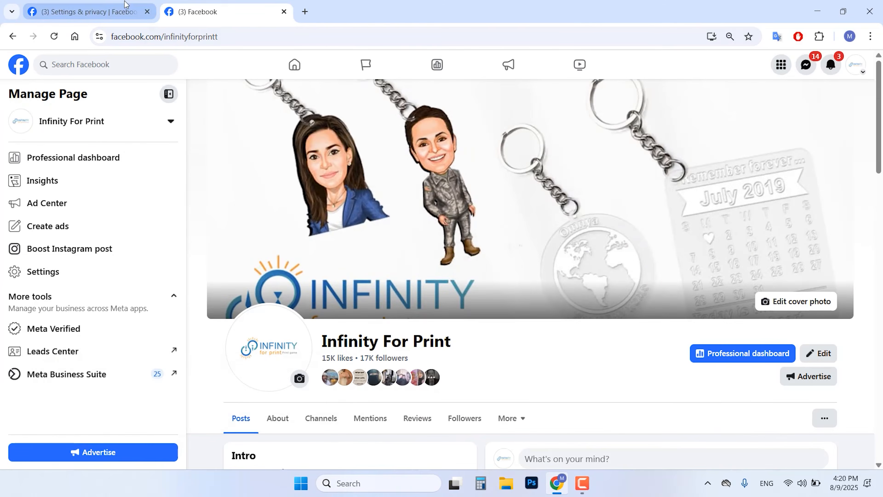
click(128, 11)
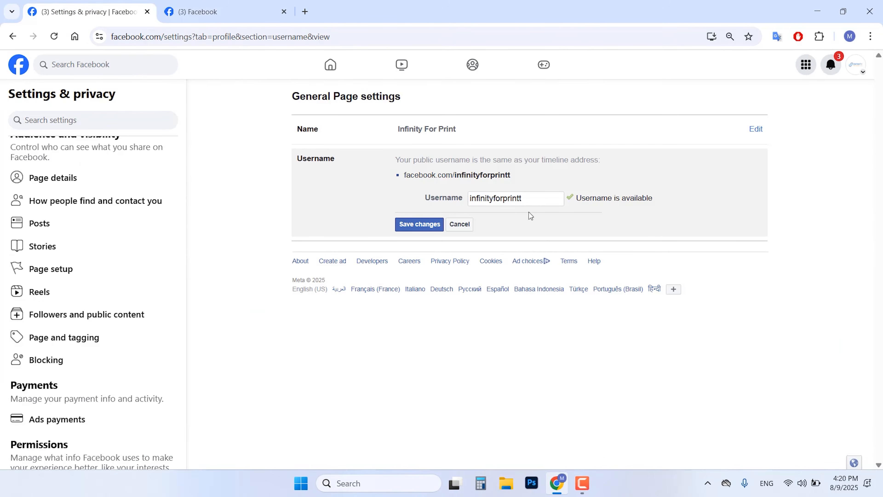
Check whether the username infinityforprint is available, and restore the entry to infinityforprintt.
click(533, 197)
key(BackSpace)
click(683, 195)
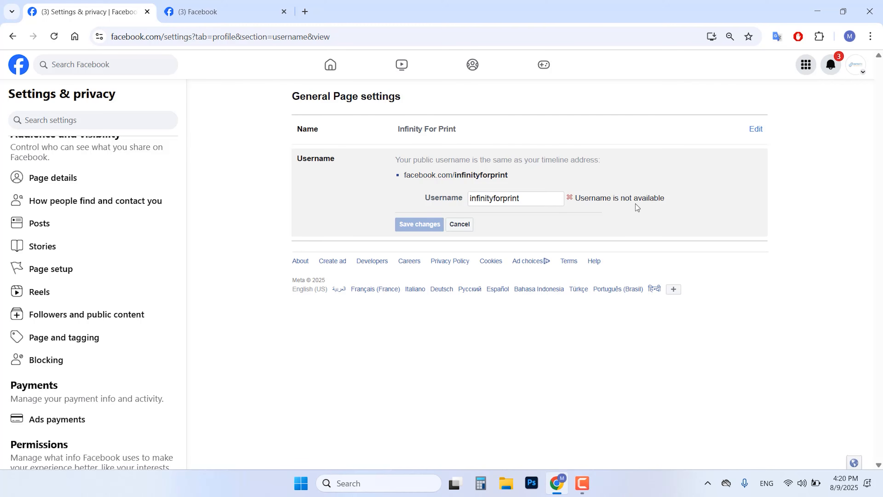
click(545, 198)
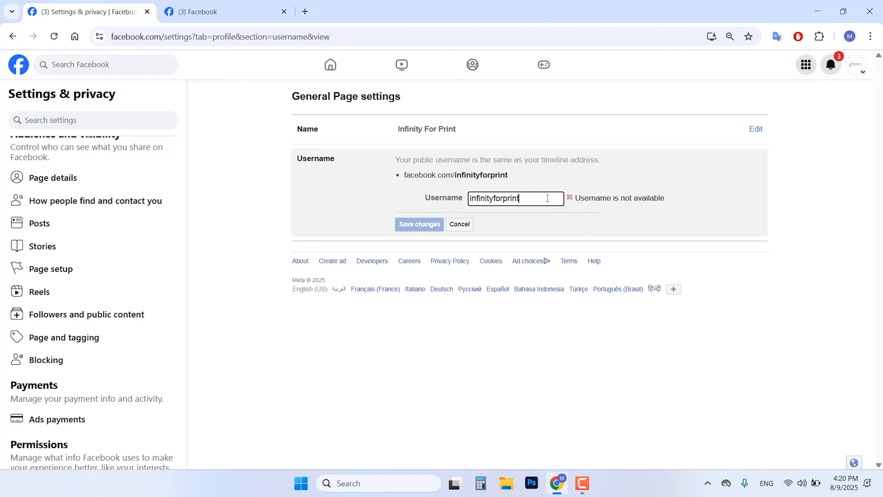
text(t)
click(790, 193)
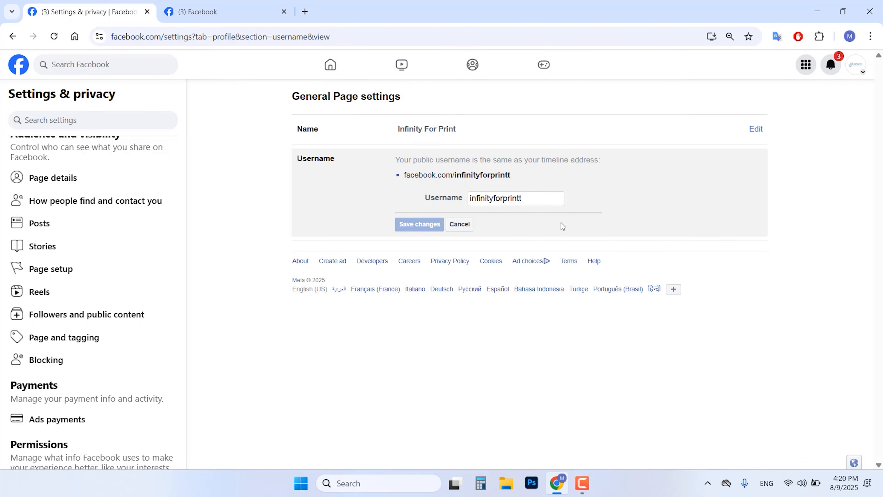
Check whether the username infinityforprinttt is available, restore infinityforprintt and cancel the username edit.
click(533, 202)
text(t)
click(647, 202)
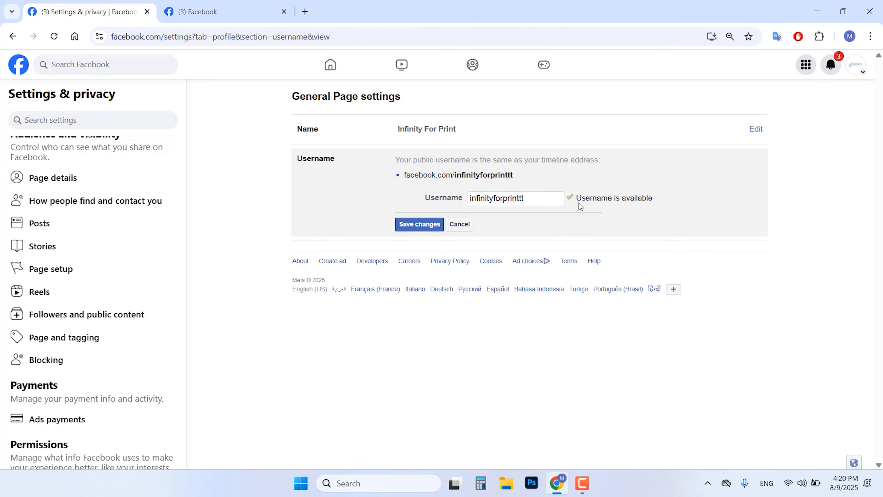
click(534, 199)
key(BackSpace)
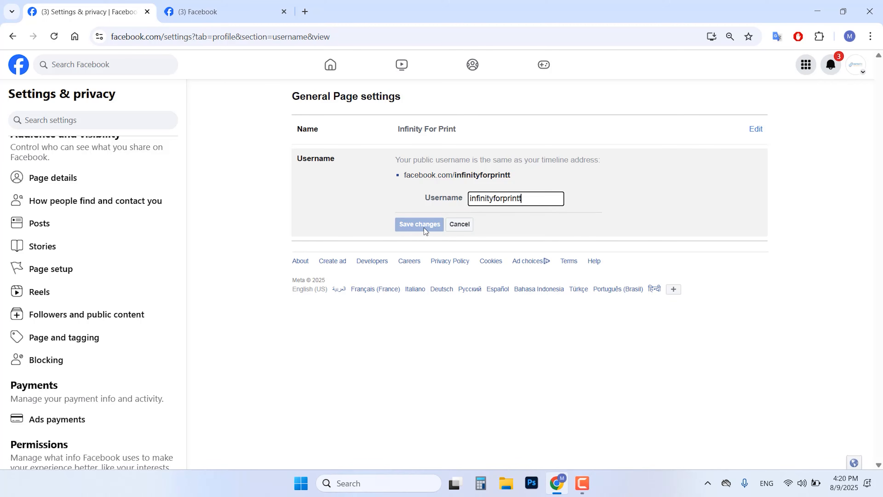
click(650, 223)
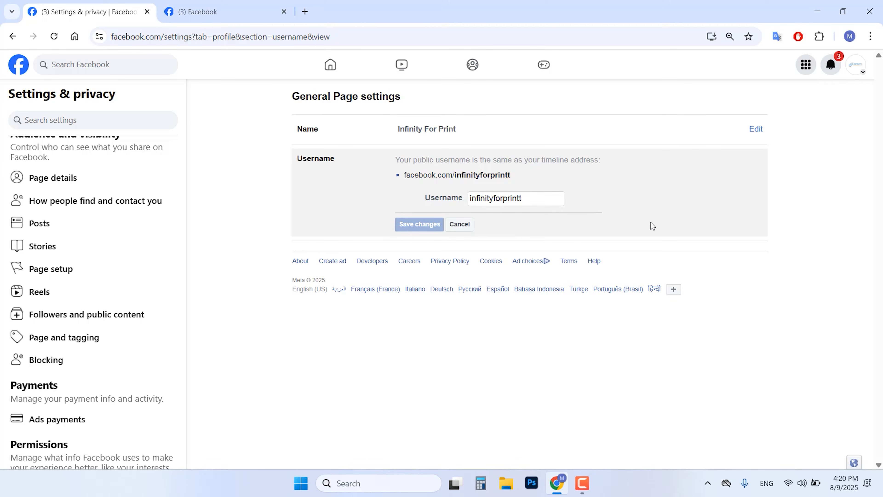
click(468, 226)
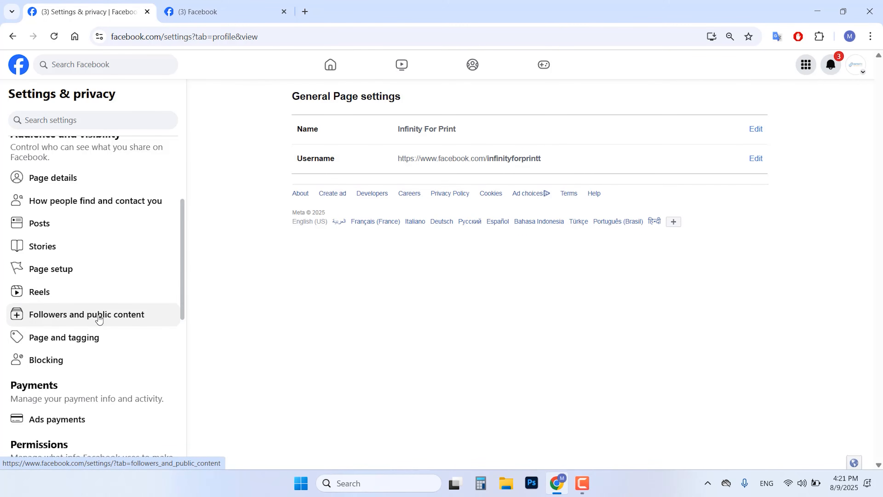
Examine the Followers and public content settings, from who can follow the page down to the age restrictions.
click(93, 319)
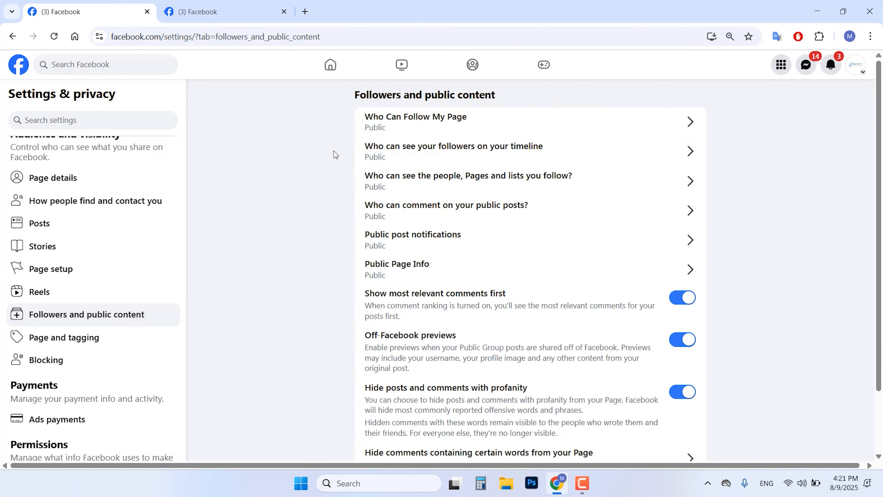
scroll(333, 153, down, 2)
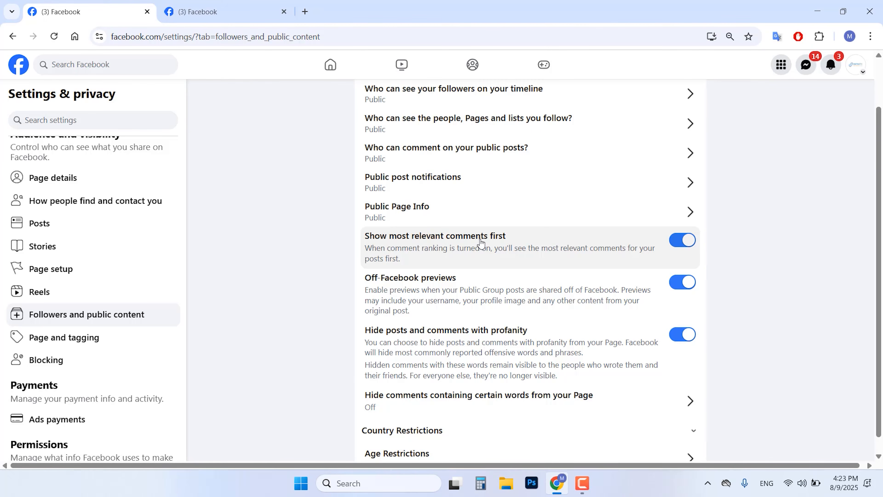
scroll(481, 244, down, 1)
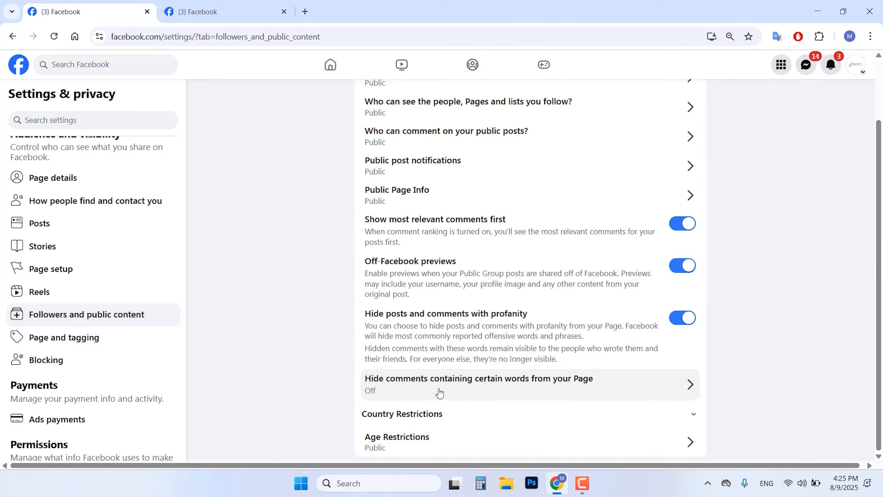
Enter the hidden comment keywords حمار, حم ار and ح م ا ر for the page, and close the form without saving.
click(483, 387)
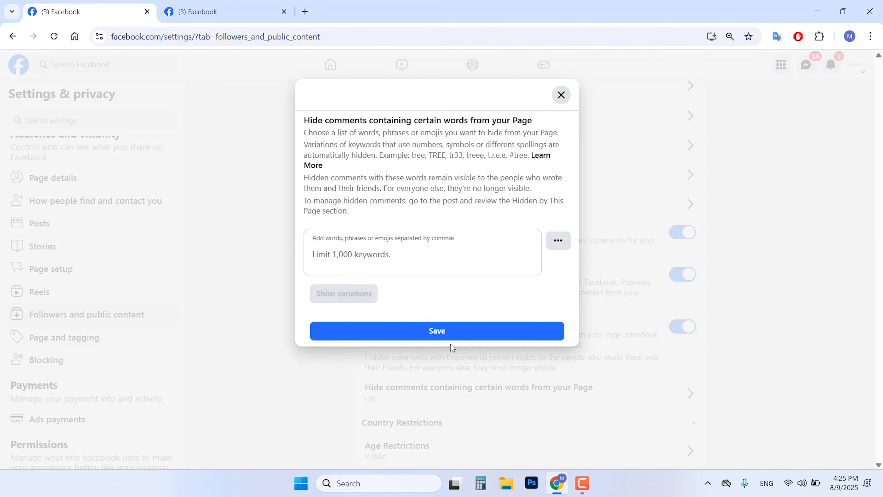
click(417, 257)
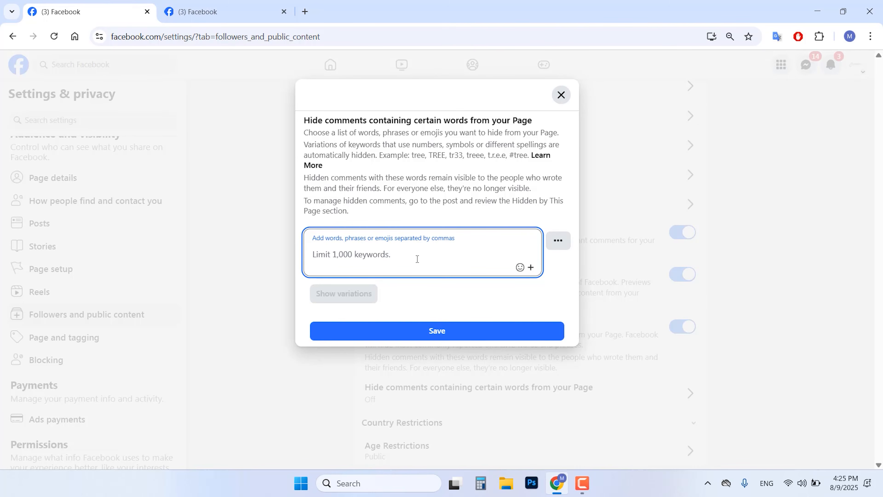
key(alt+shift)
text(حمار)
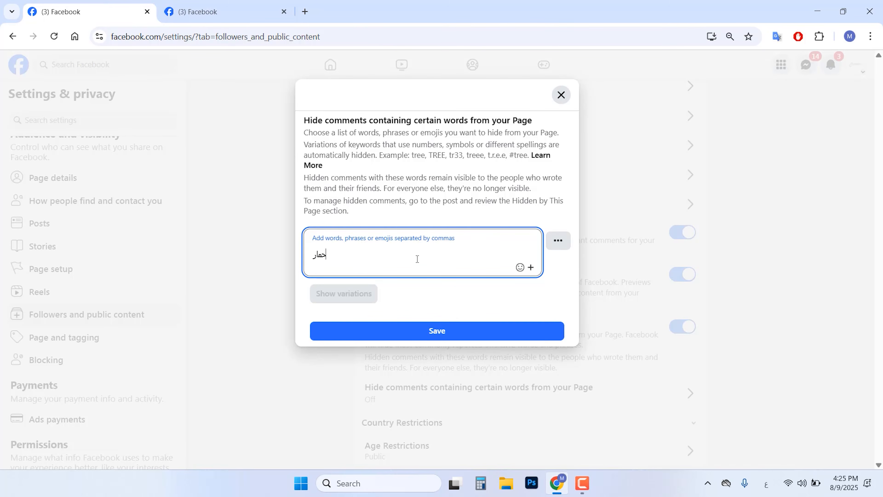
key(Return)
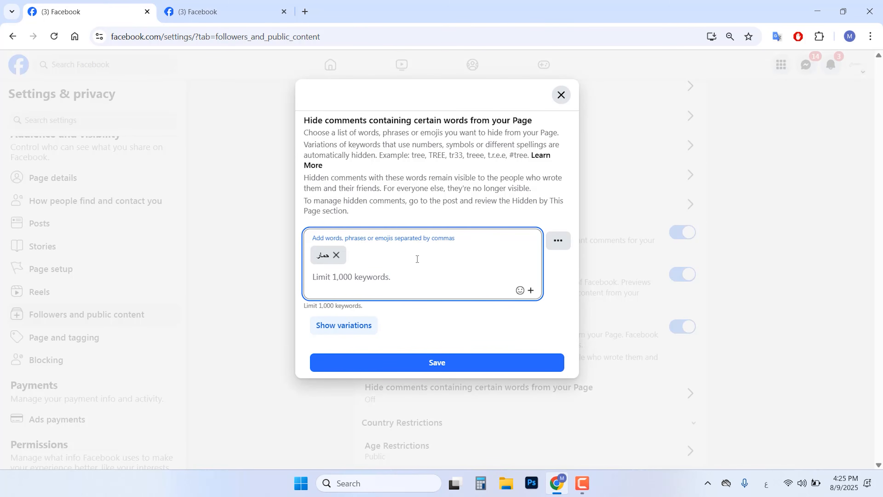
text(حم ار)
key(Return)
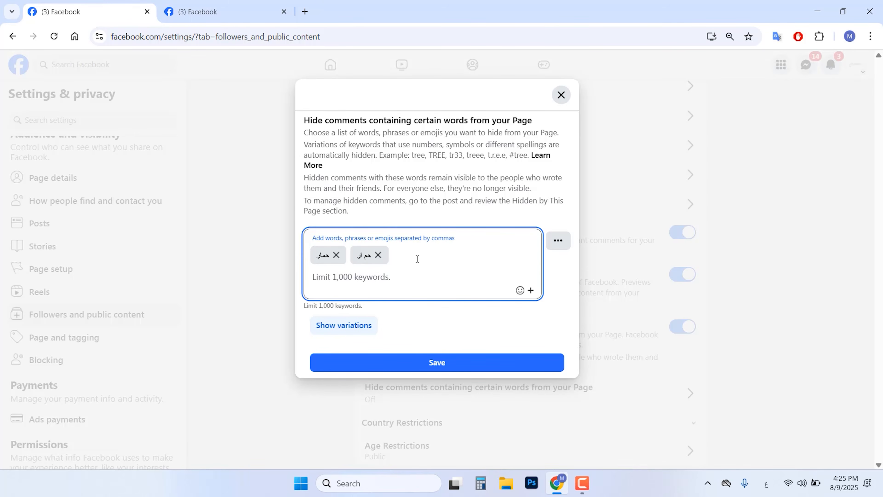
text(ح م ا ر)
key(Return)
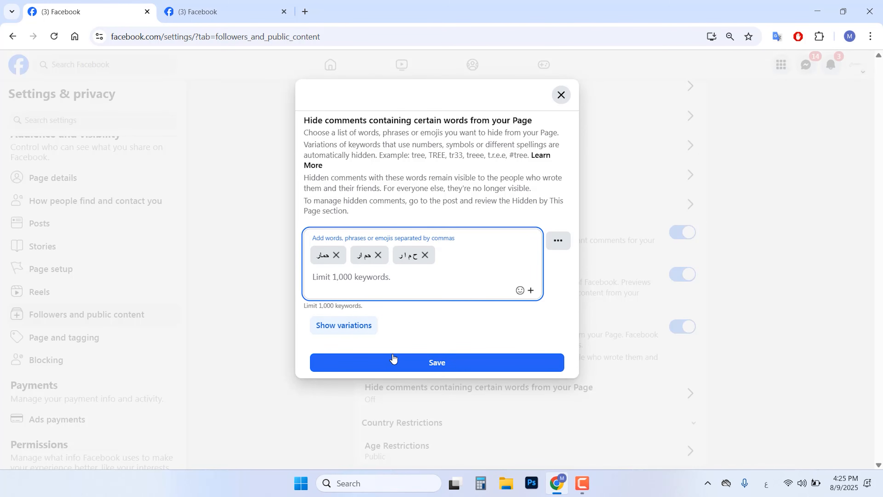
click(565, 102)
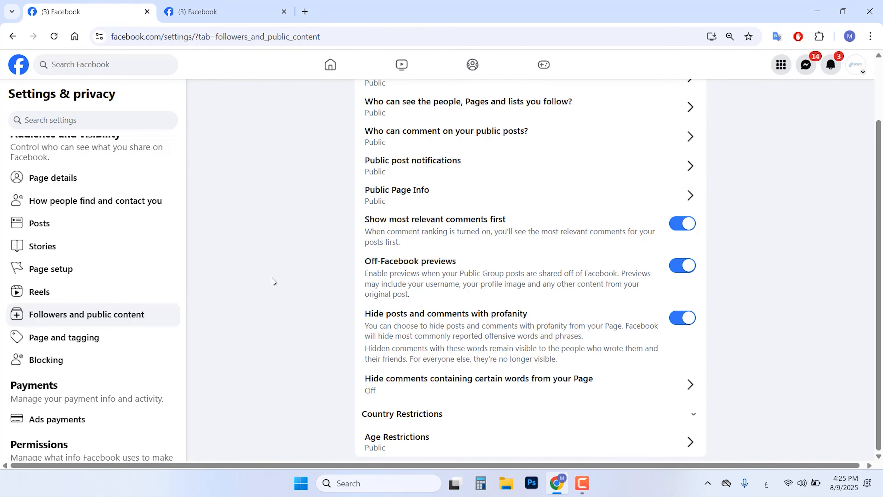
Try the People 17 and over, People 18 and over and Alcohol-related age restrictions, reselect Public and close without saving.
click(413, 448)
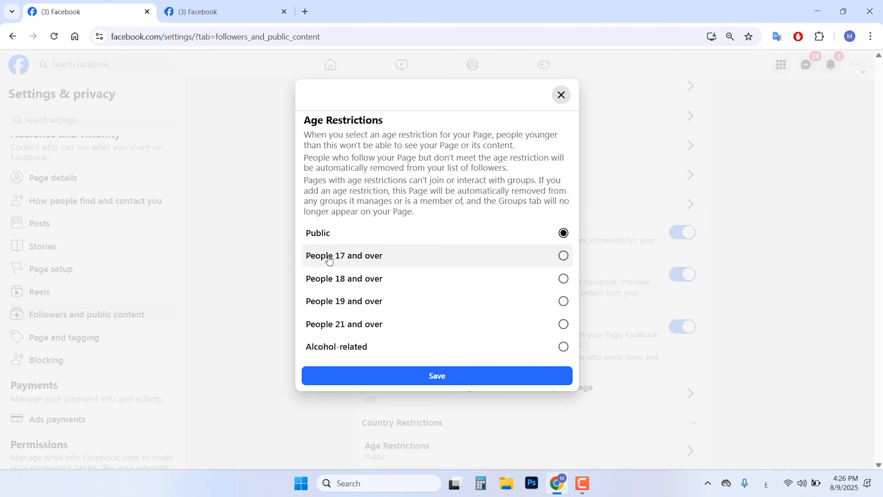
click(371, 259)
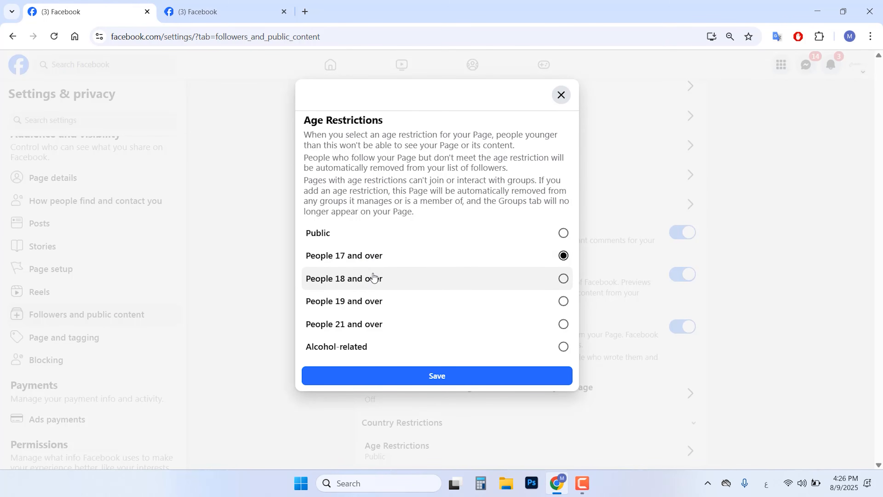
click(373, 278)
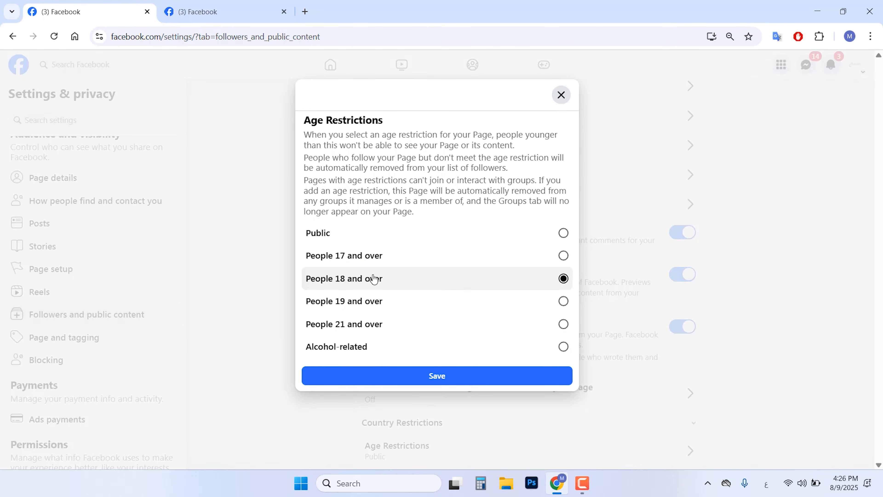
click(367, 353)
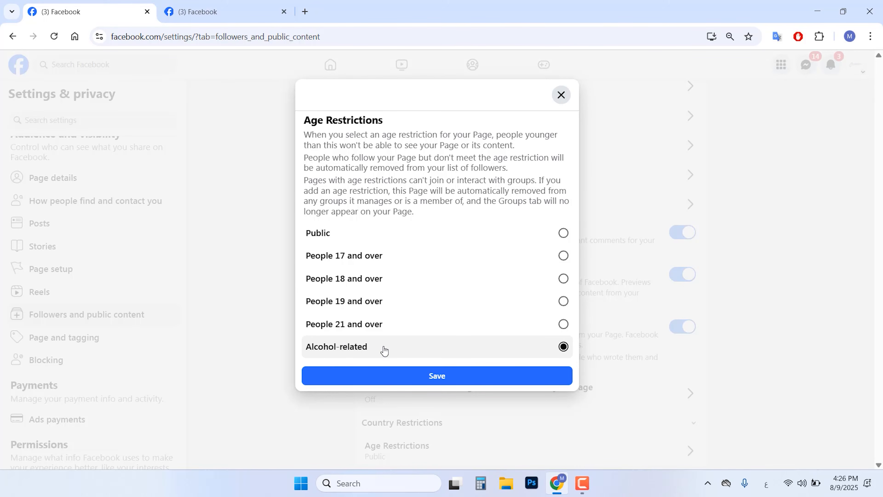
click(382, 238)
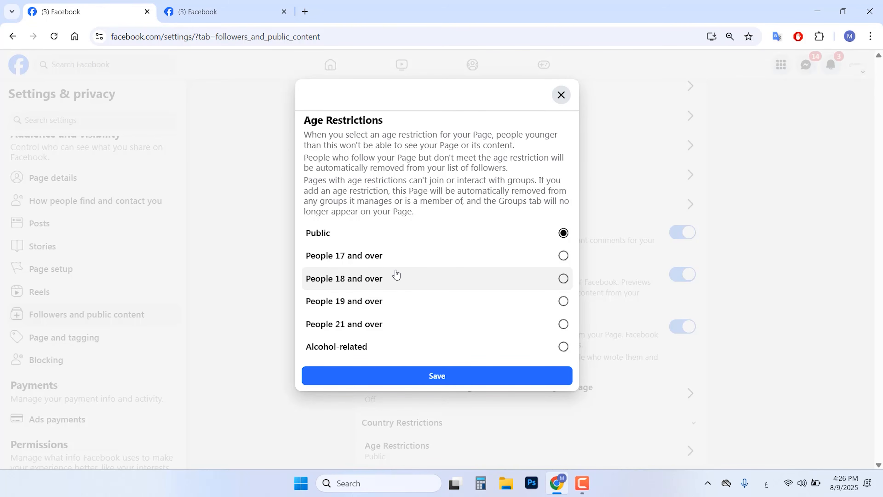
click(560, 95)
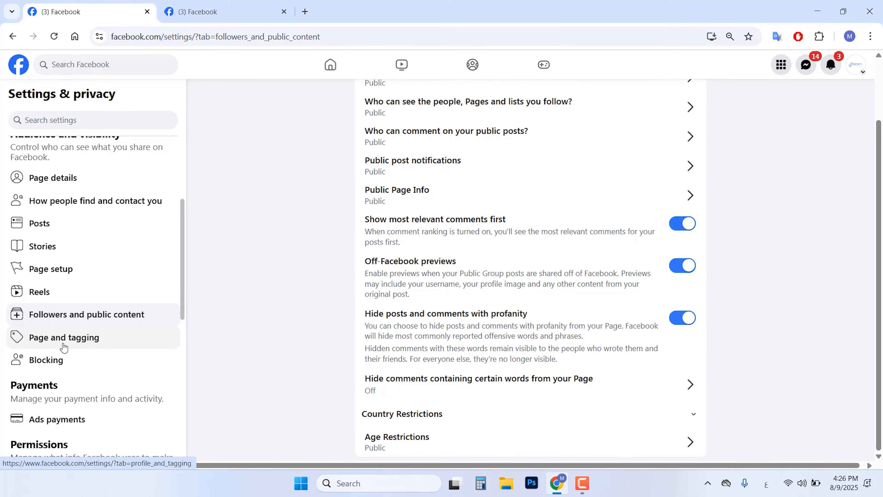
In the Page and tagging settings, try Everyone for who can post on the page, and switch back to Only me.
click(77, 341)
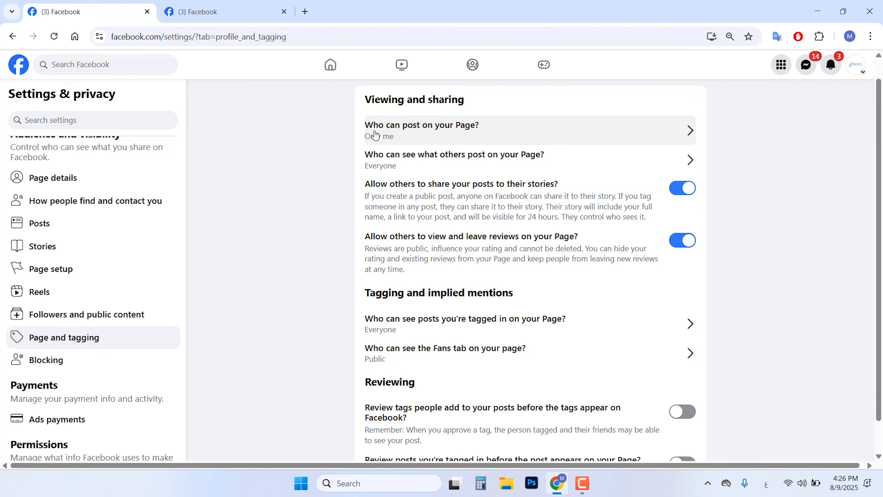
click(460, 132)
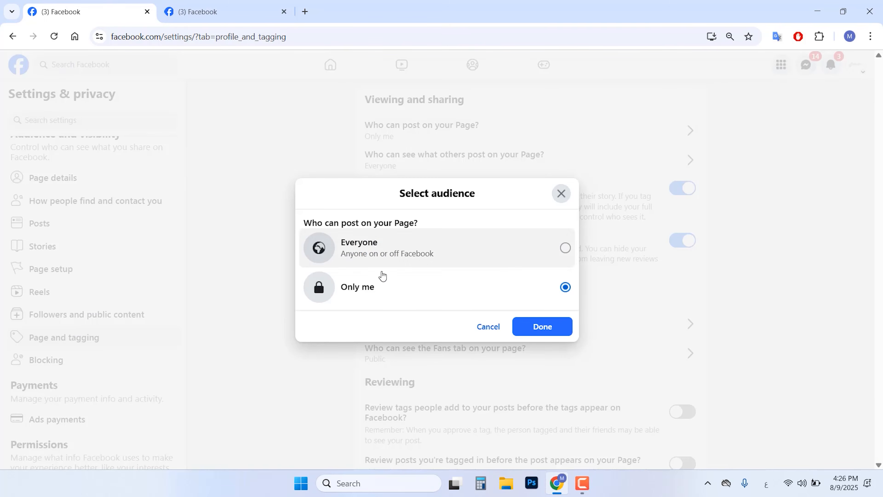
click(400, 252)
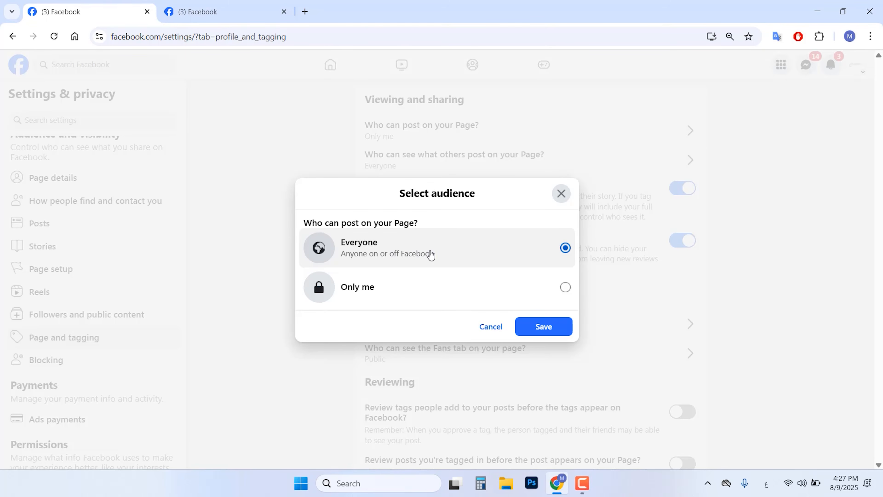
click(376, 294)
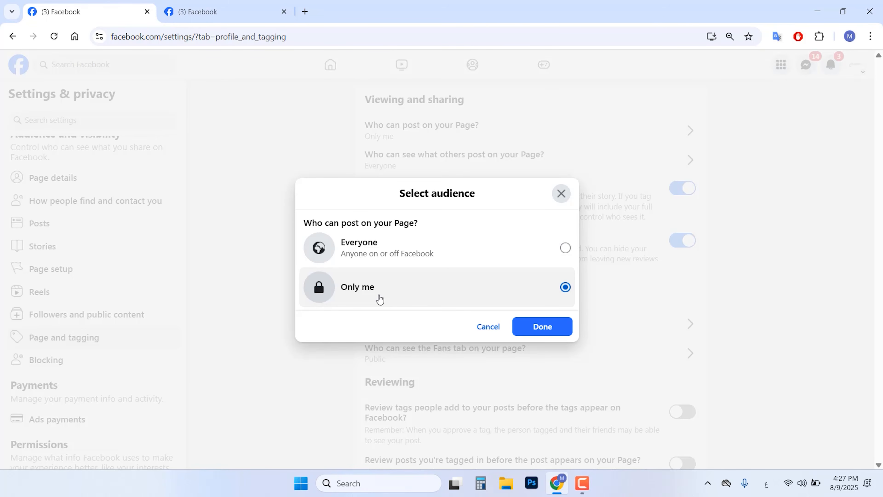
Examine the page's list of blocked profiles in the Blocking settings and close it.
click(69, 365)
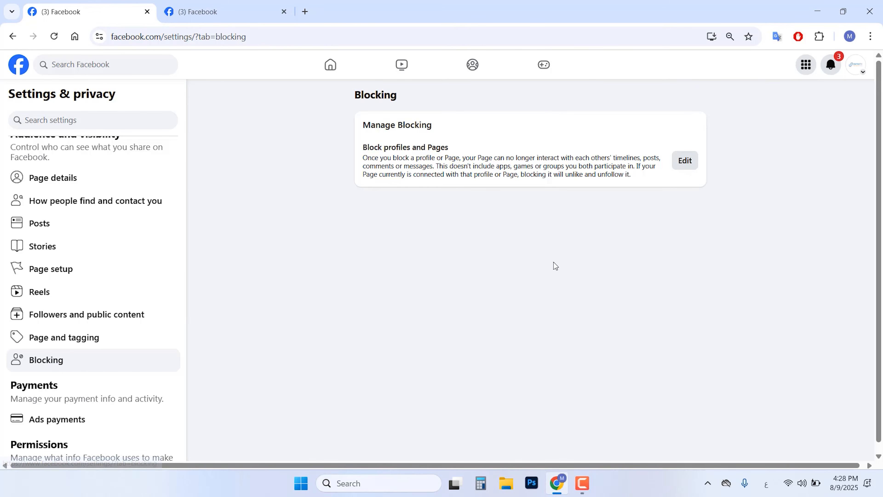
click(687, 163)
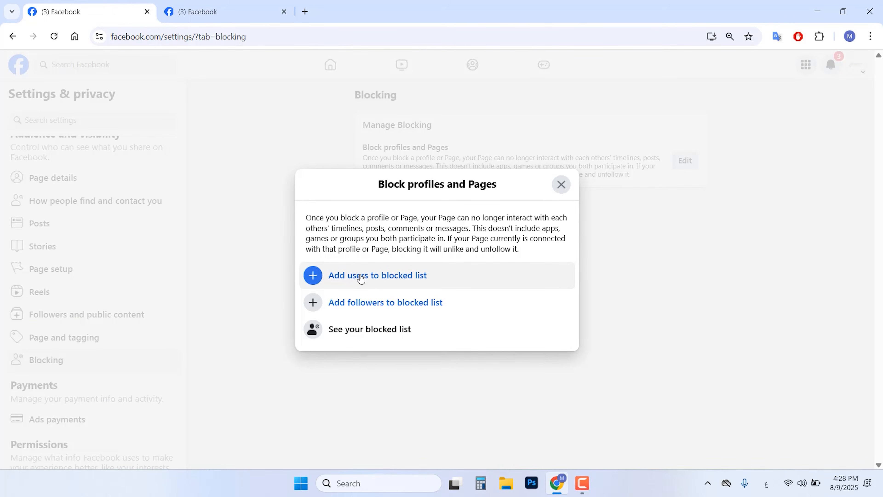
click(383, 336)
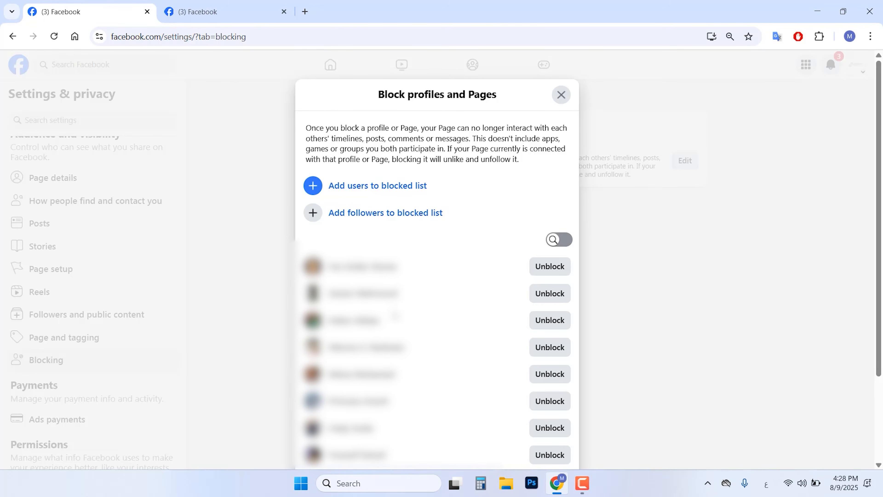
scroll(395, 318, down, 3)
scroll(464, 290, up, 3)
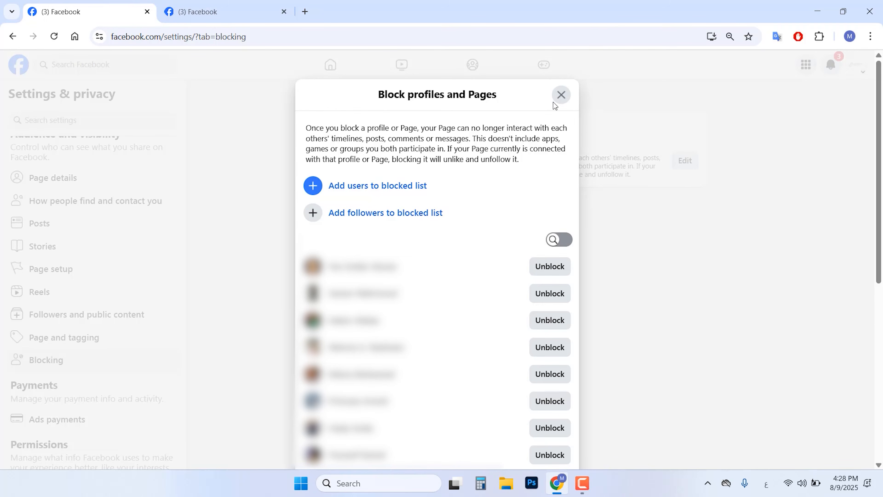
click(559, 98)
Look at the Deactivate Page and Delete Page options under Access and control, select Delete Page and cancel.
scroll(119, 335, down, 10)
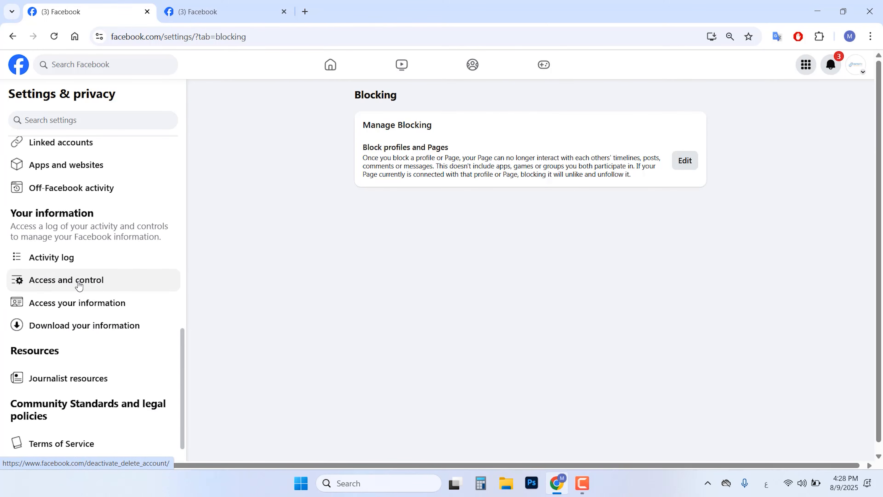
click(88, 285)
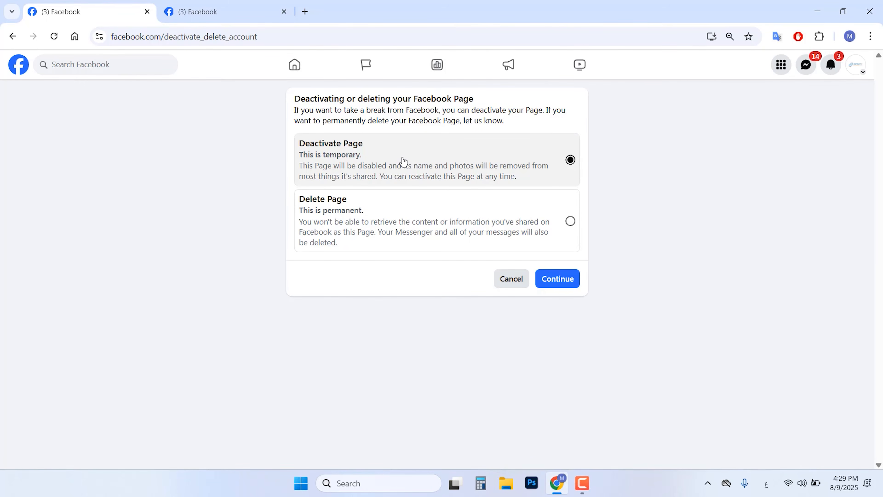
click(360, 242)
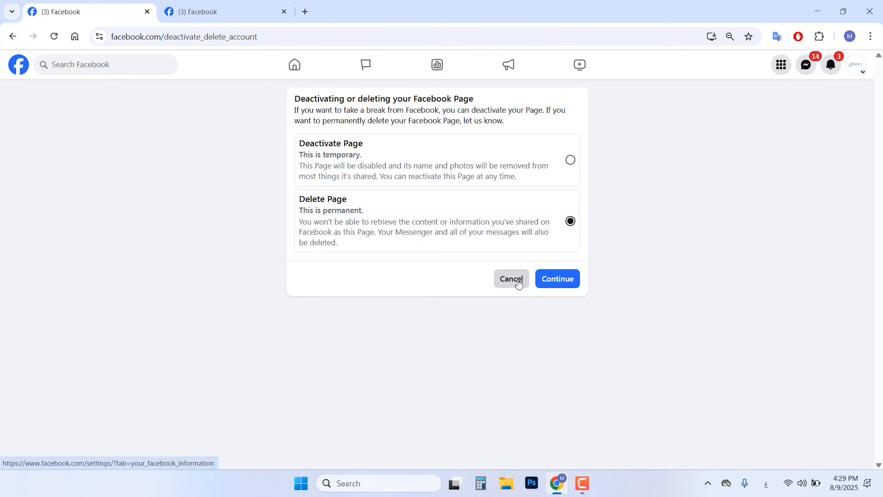
click(511, 278)
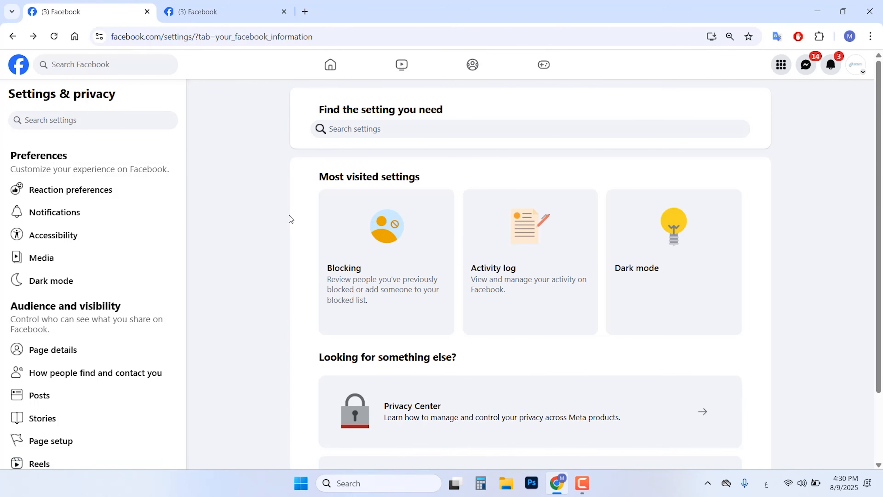
Go to the Infinity For Print page and open the message automations in its Meta Business Suite inbox.
click(19, 66)
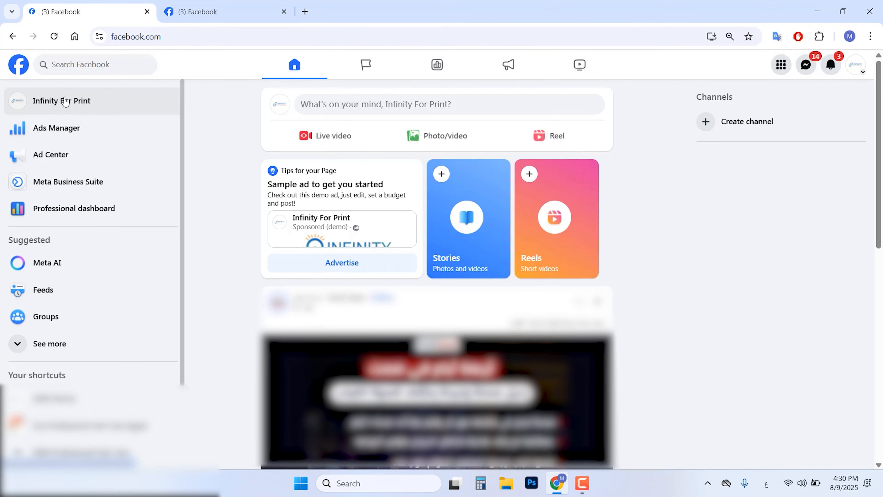
click(65, 102)
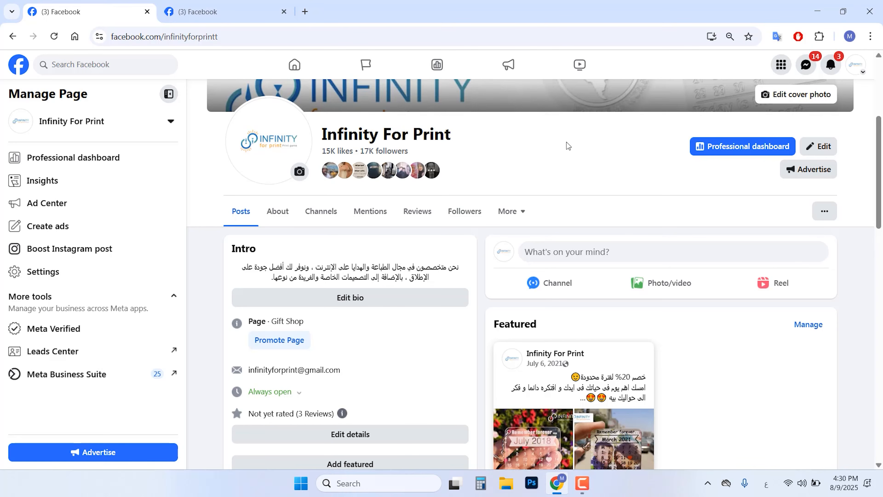
click(805, 66)
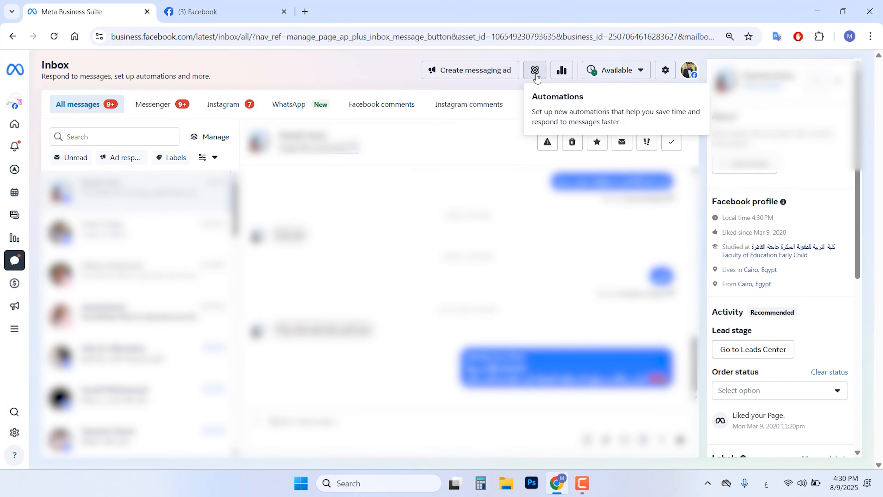
click(536, 71)
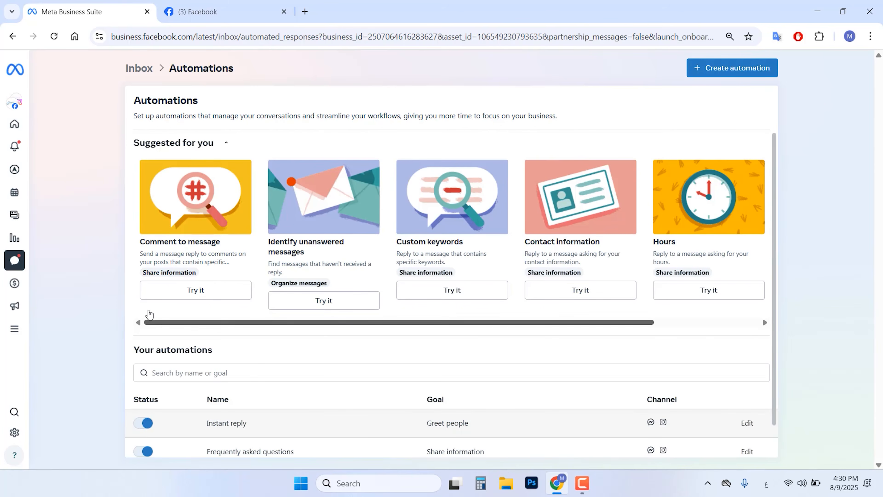
drag(223, 324, 194, 336)
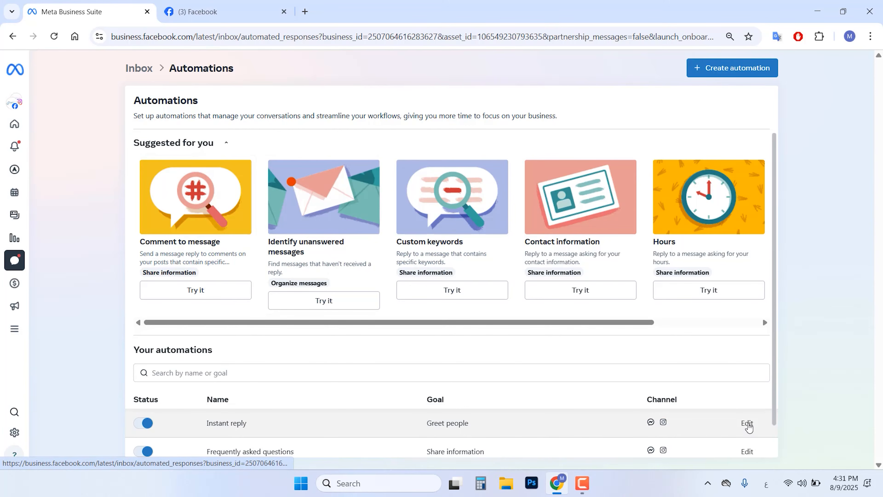
Open the Instant reply automation for editing and remove the recipient name placeholder from its message.
click(747, 423)
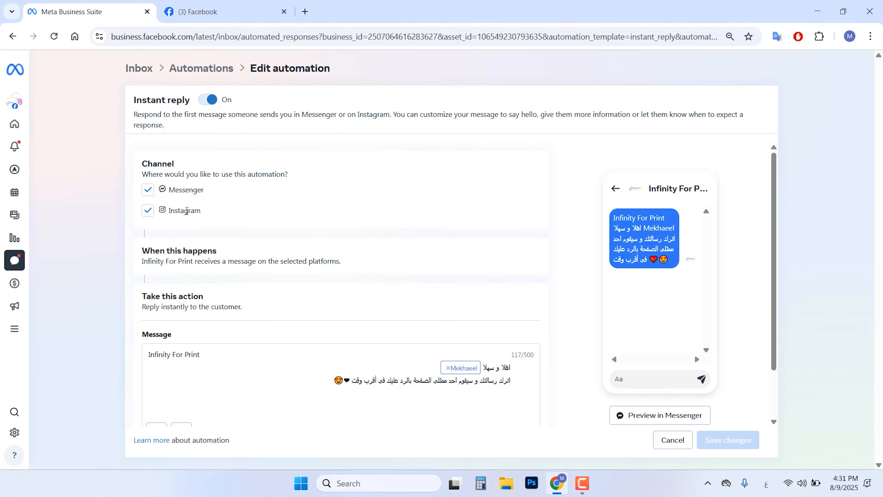
scroll(497, 417, down, 2)
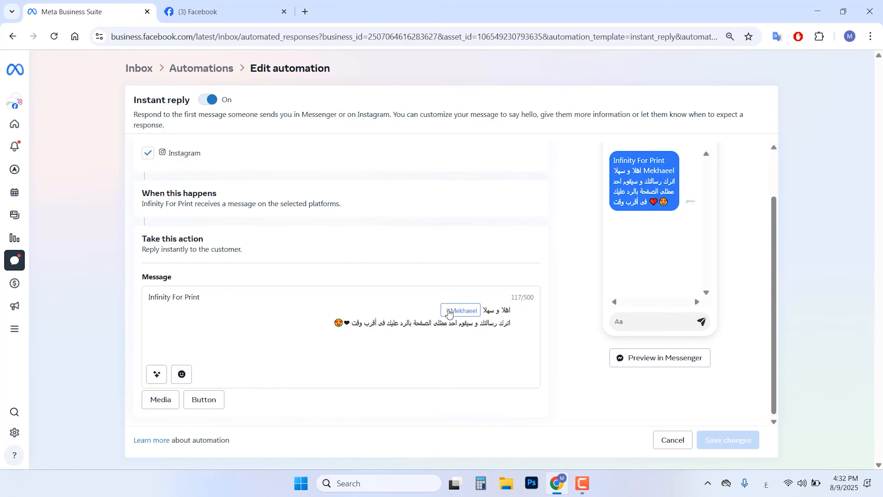
click(448, 310)
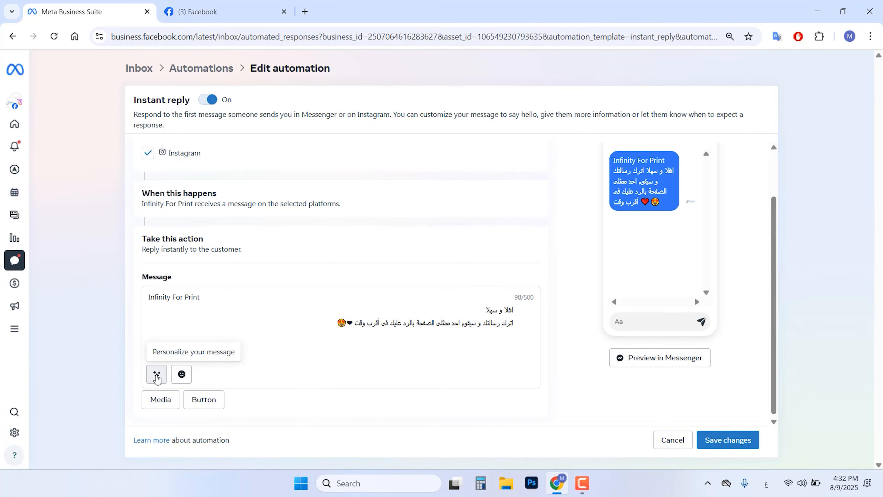
Personalize the instant reply message with the First name of recipient placeholder and save the changes.
click(157, 375)
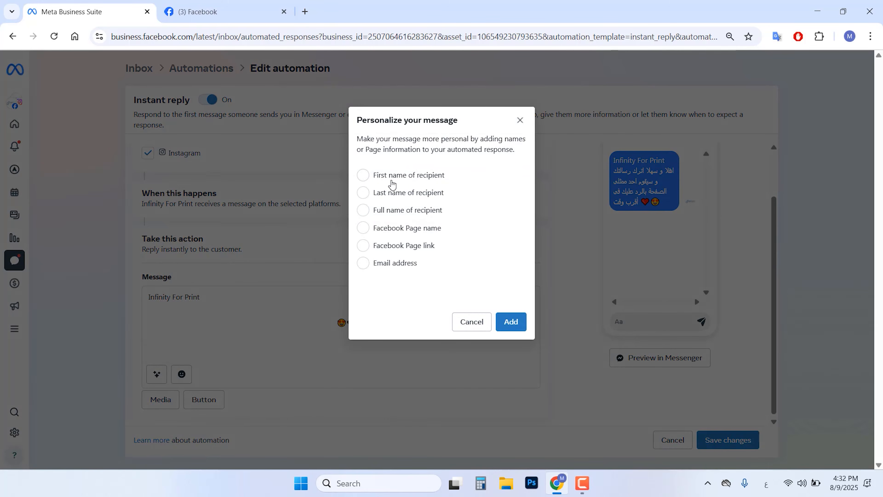
click(363, 193)
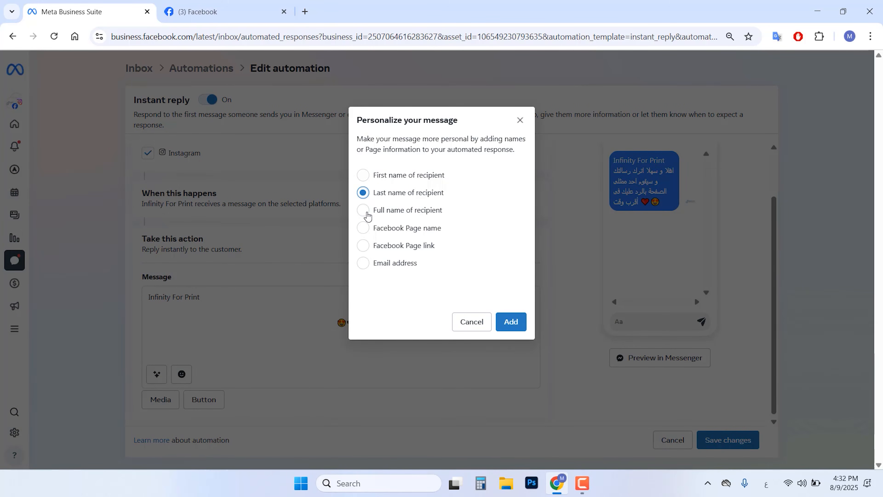
click(363, 211)
click(363, 175)
click(510, 321)
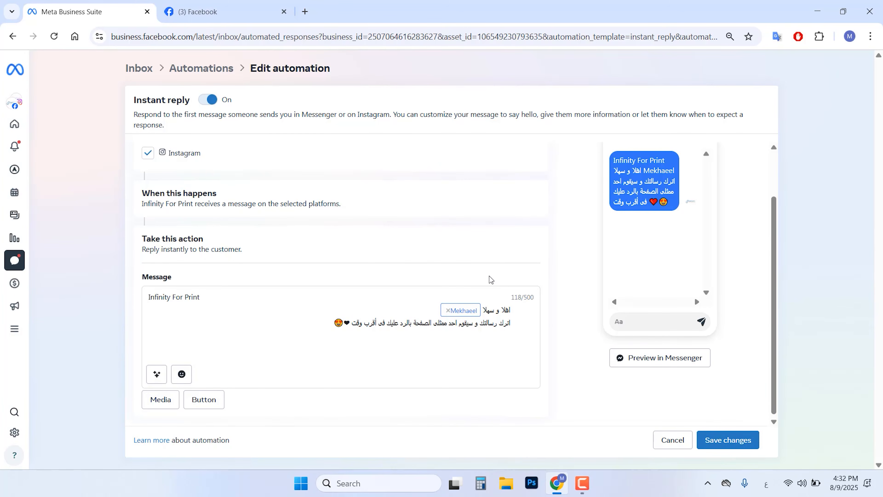
scroll(490, 280, up, 2)
click(731, 440)
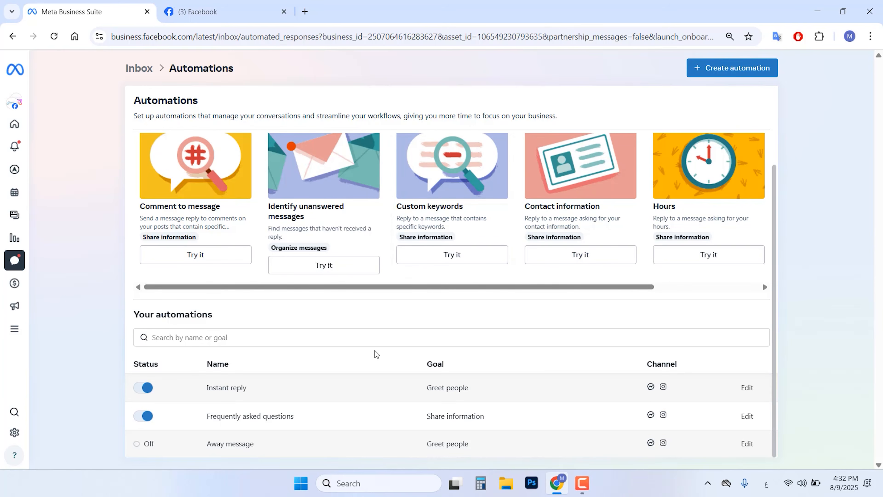
Reopen the Instant reply automation, review its channels and message, and leave without changes.
click(747, 390)
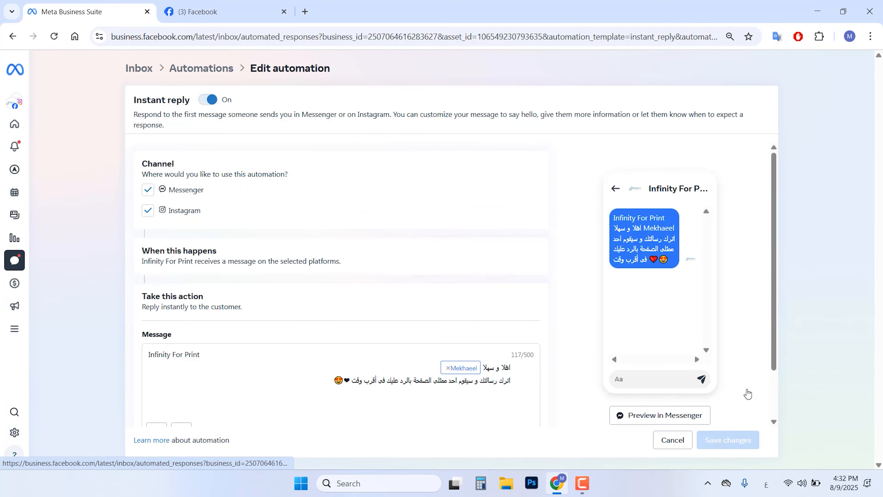
scroll(293, 320, down, 2)
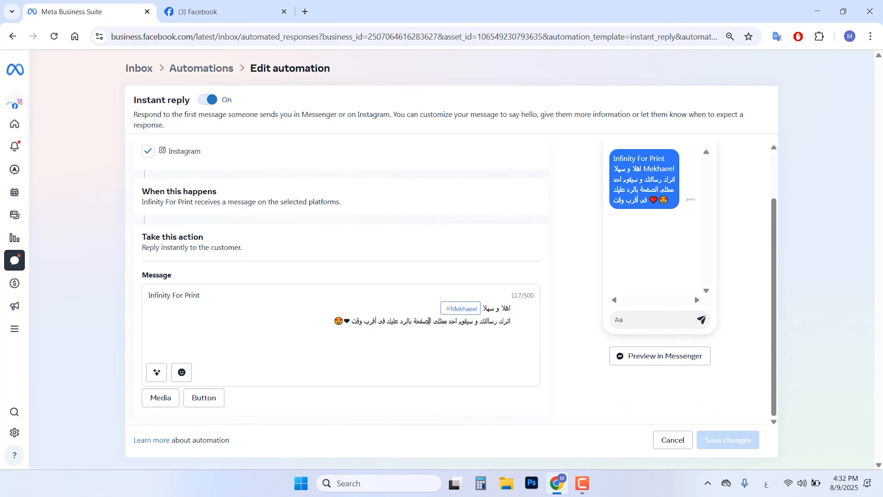
scroll(443, 327, up, 2)
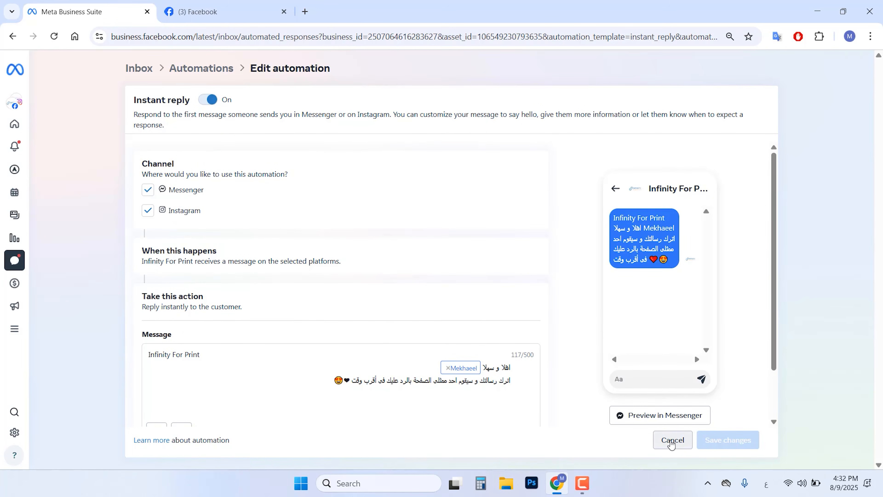
click(671, 440)
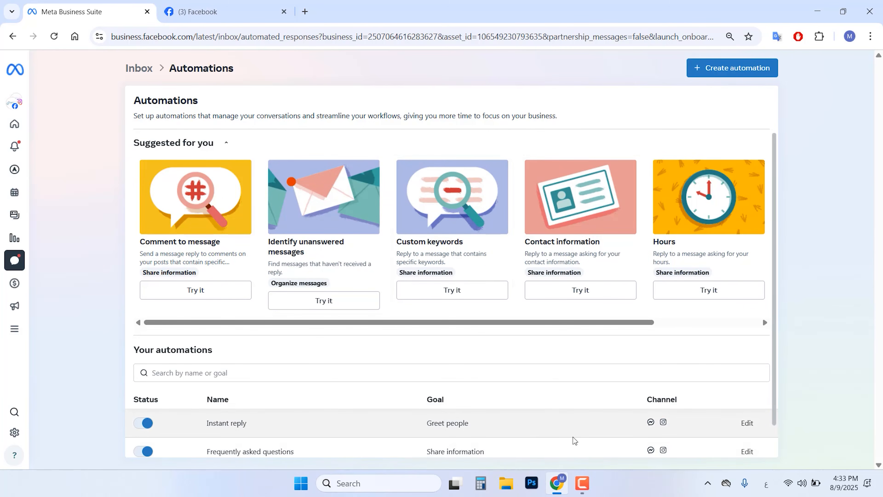
Open the Frequently asked questions automation for editing and add another question to its Messenger list.
click(746, 451)
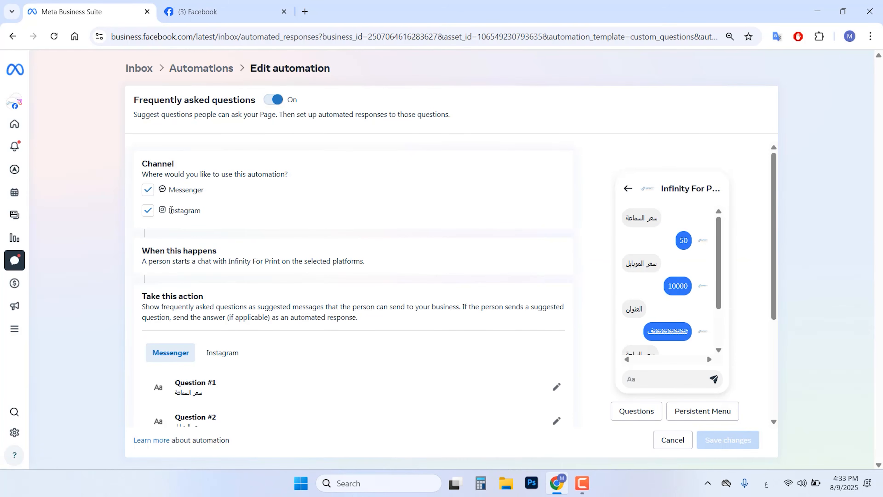
scroll(266, 250, down, 5)
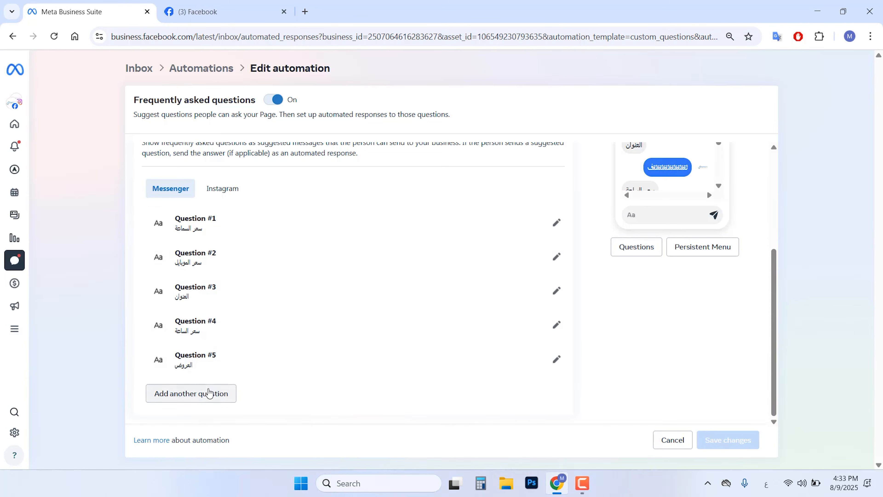
click(201, 400)
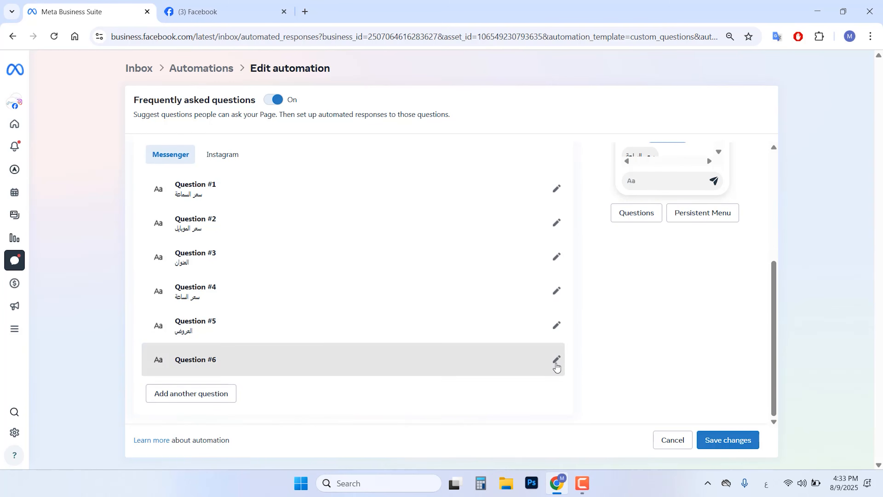
Delete the empty Question #6 and the "العروض" Question #5 from the Messenger question list.
click(556, 362)
scroll(384, 384, down, 5)
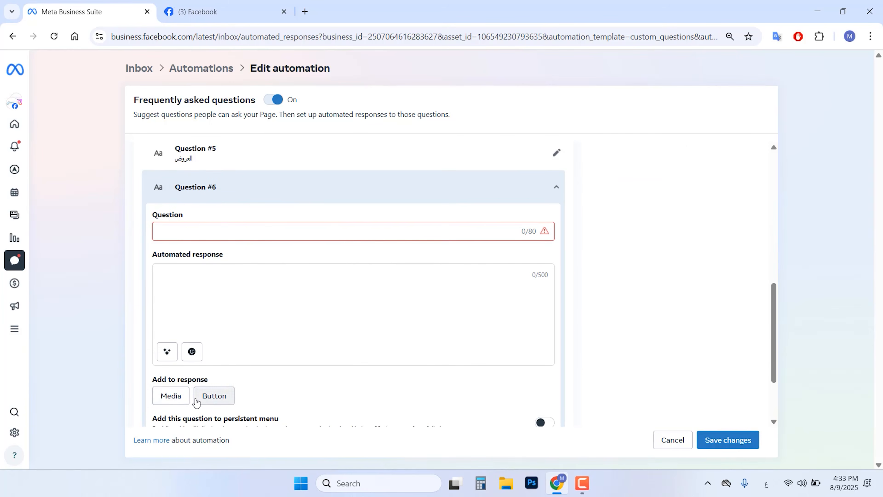
scroll(345, 358, down, 3)
click(345, 357)
scroll(512, 415, up, 2)
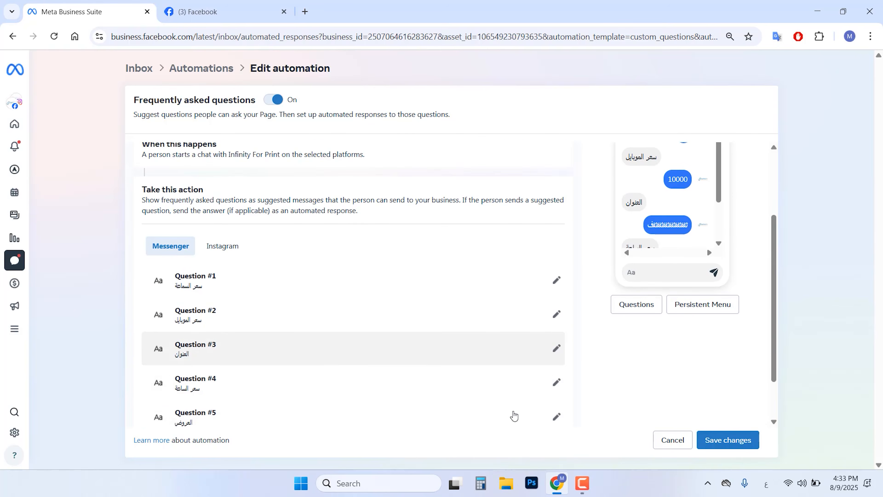
click(402, 409)
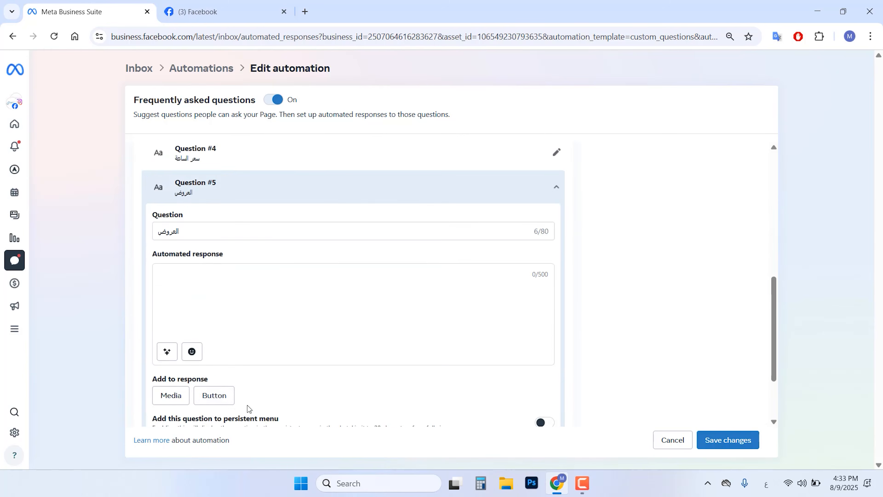
scroll(341, 361, down, 3)
click(341, 362)
scroll(554, 416, up, 2)
Delete Question #4 "سعر الساعة" and Question #3 "العنوان" from the Messenger question list.
click(554, 416)
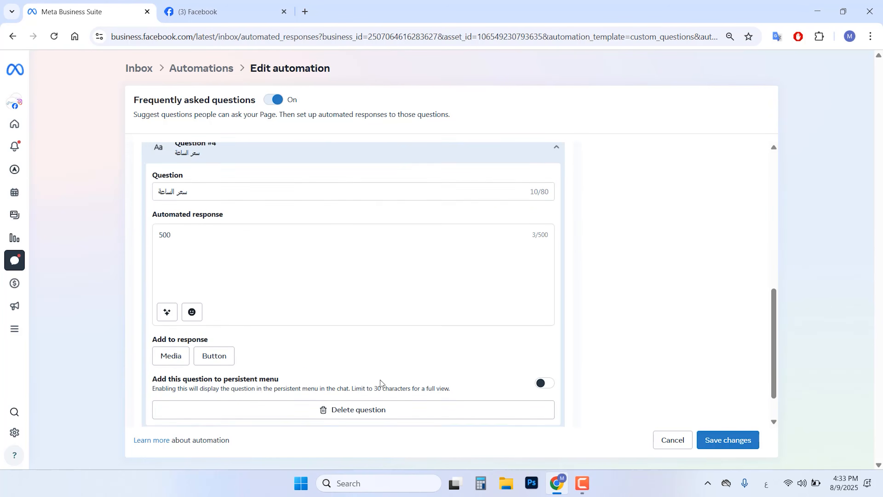
scroll(316, 395, down, 1)
click(316, 394)
click(533, 365)
scroll(424, 346, down, 2)
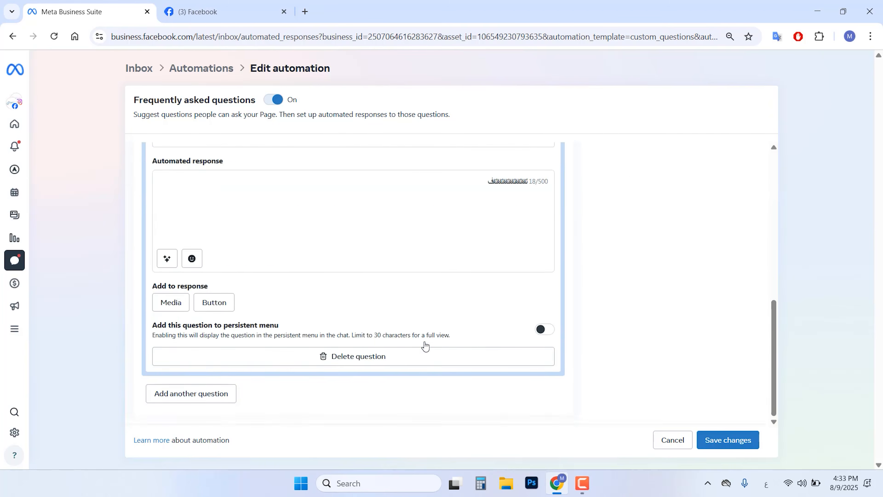
click(351, 358)
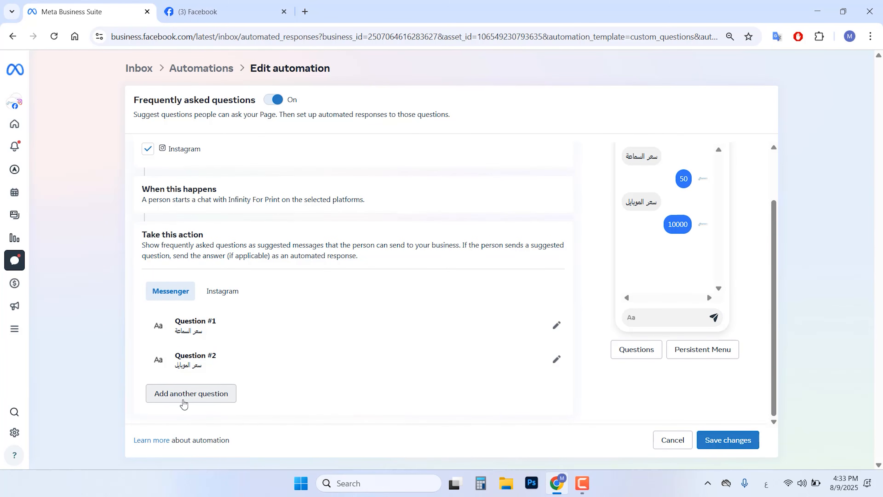
Add a new Question #3 "سعر الكاب" with the automated response "200" and collapse it.
click(191, 400)
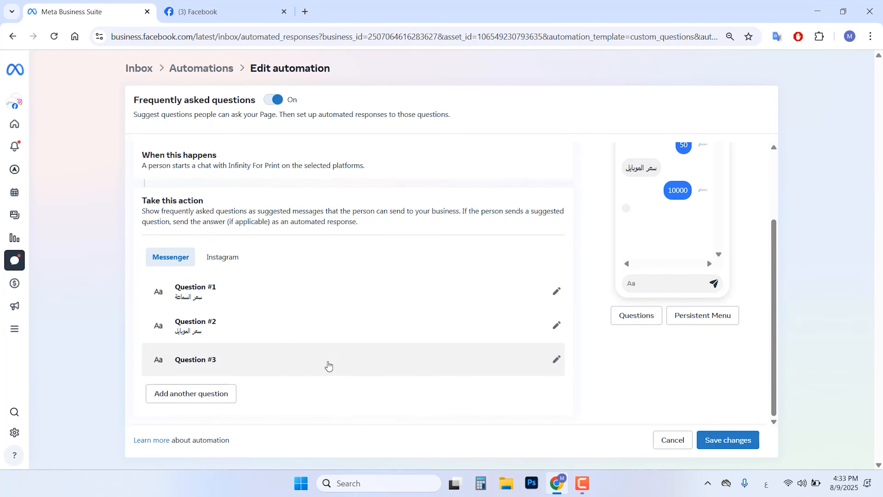
click(407, 363)
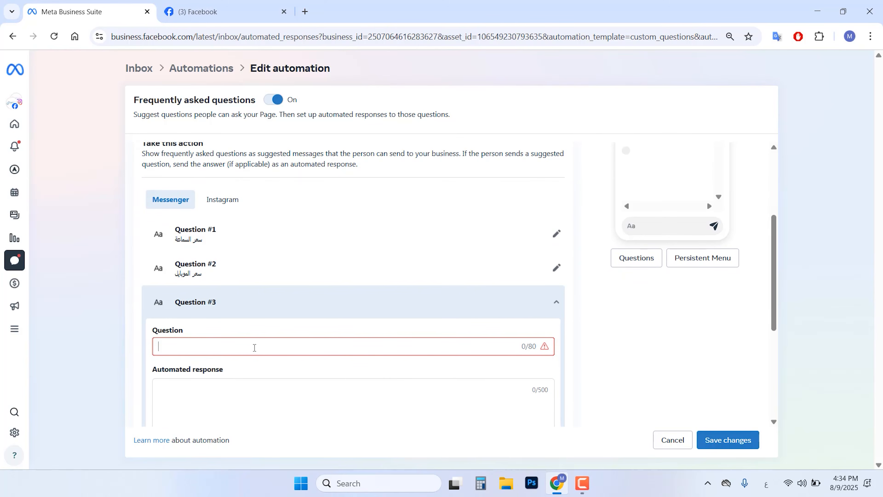
text(سعر الكاب)
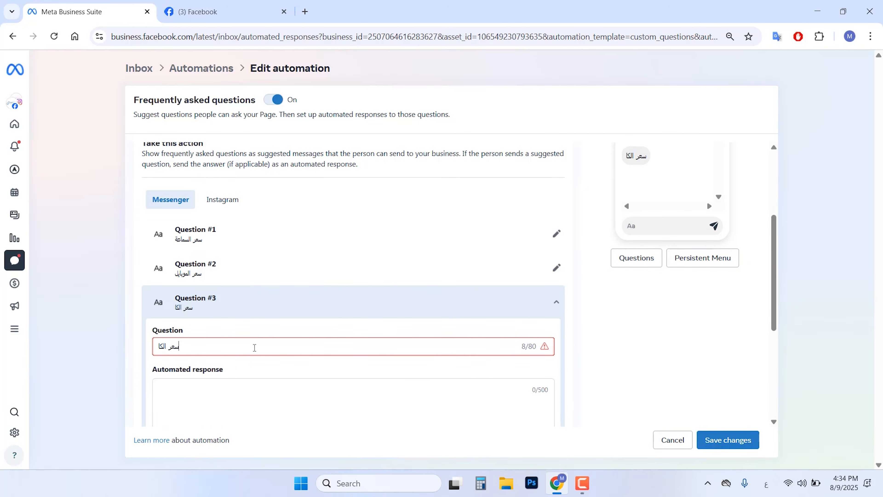
click(222, 388)
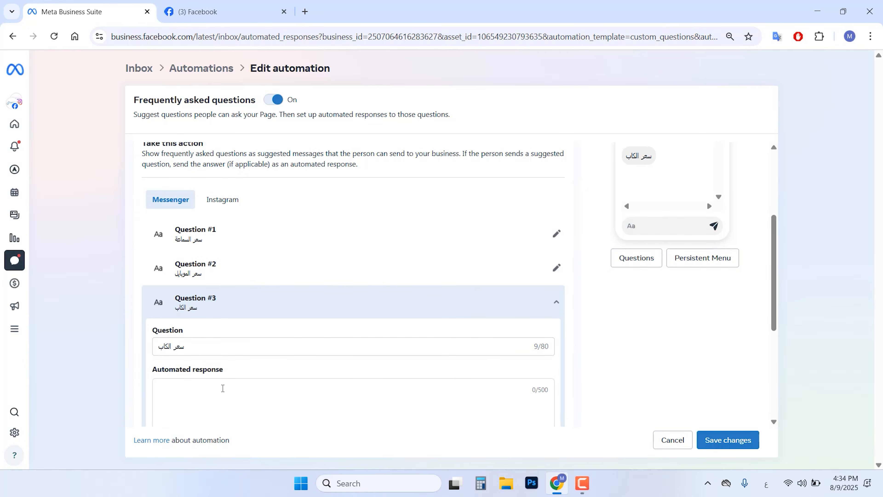
text(200)
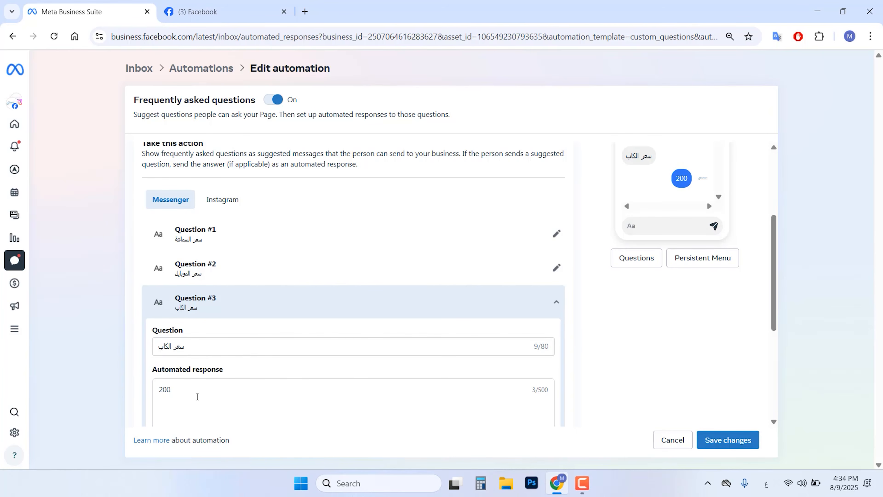
scroll(197, 397, down, 5)
scroll(295, 365, up, 2)
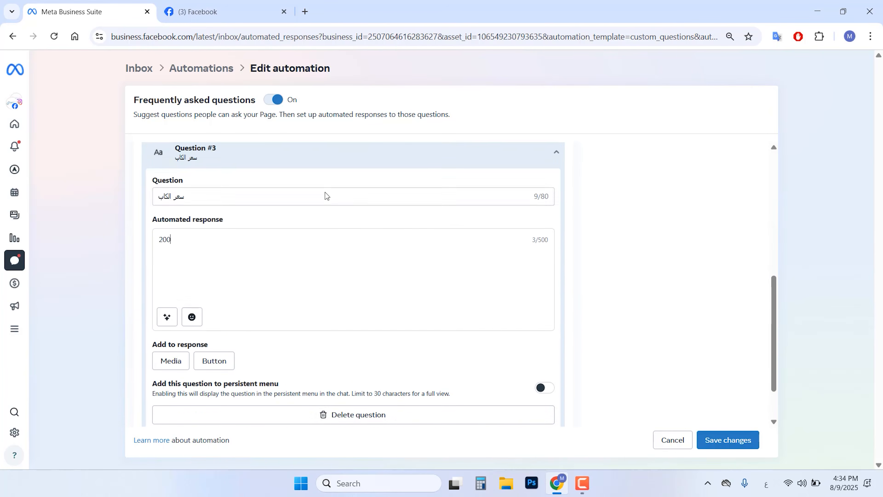
scroll(326, 195, up, 2)
click(380, 203)
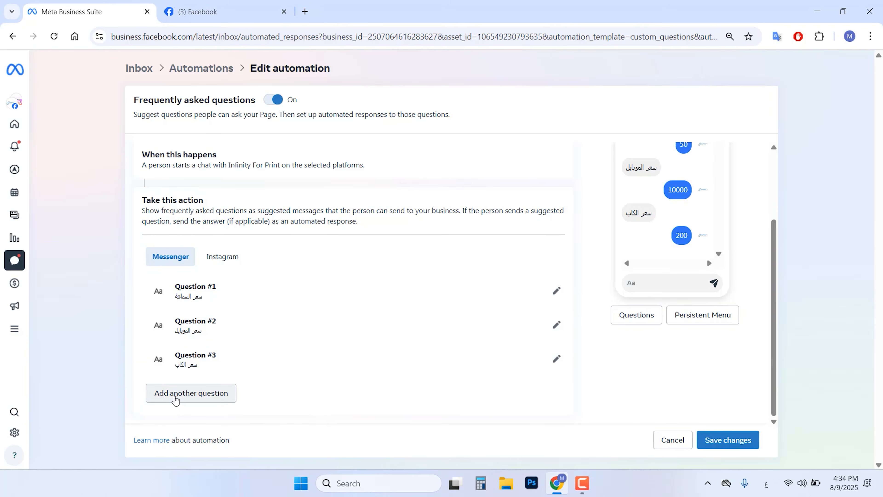
Add Question #4 "العنوان" with the business's street address as its automated response and collapse it.
click(181, 396)
scroll(222, 386, down, 1)
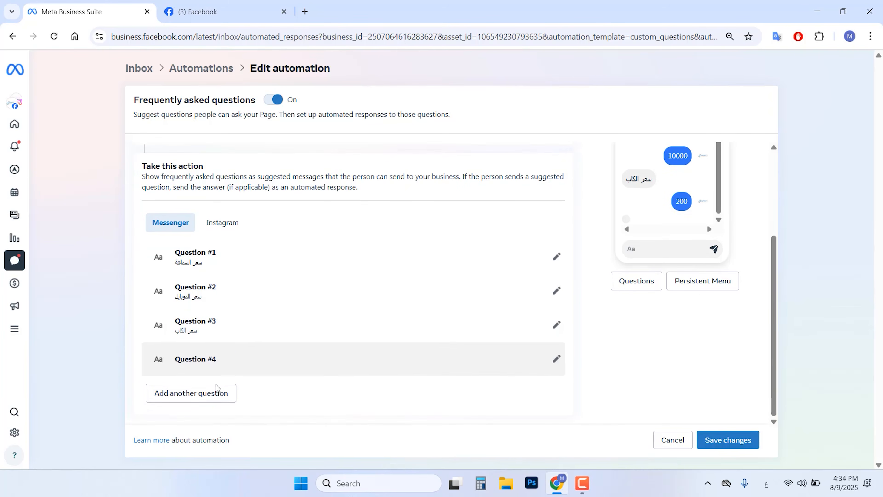
click(250, 362)
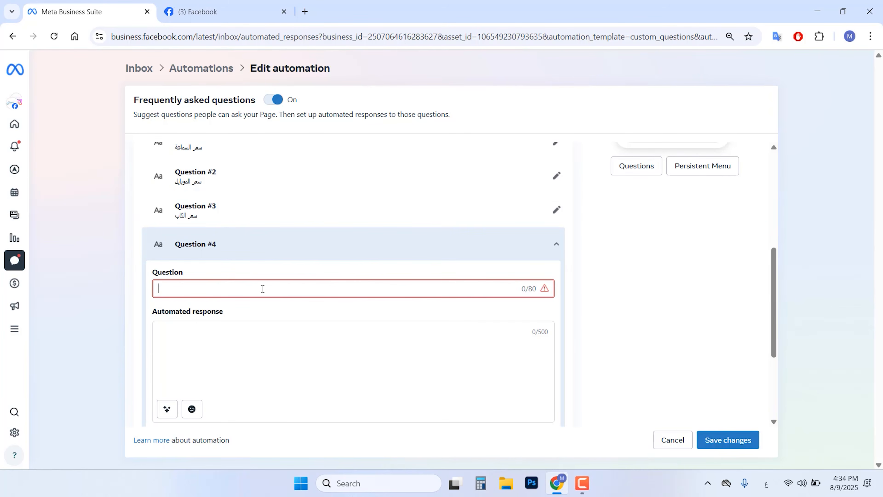
text(العنوان)
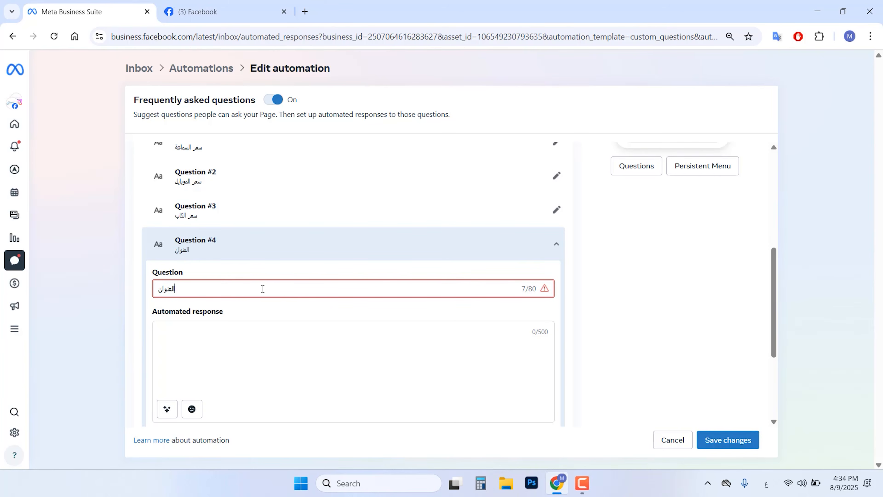
click(270, 350)
text(شارع ا)
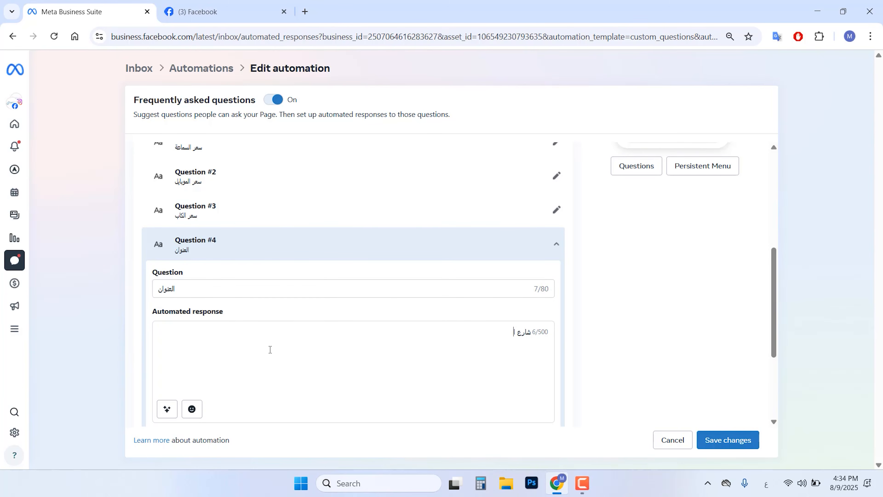
text(لعباسية)
click(303, 247)
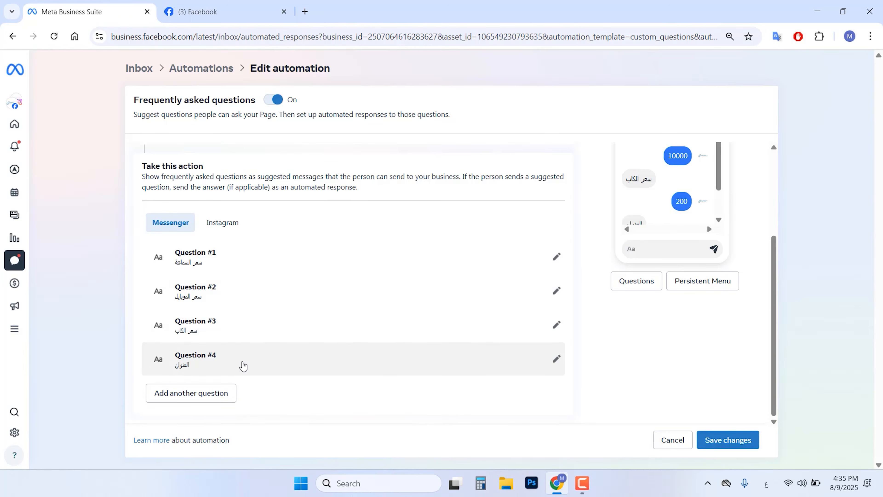
Change the text of Question #3 to "سعر المنتجات" and clear its automated response.
click(235, 331)
drag(197, 252, 142, 263)
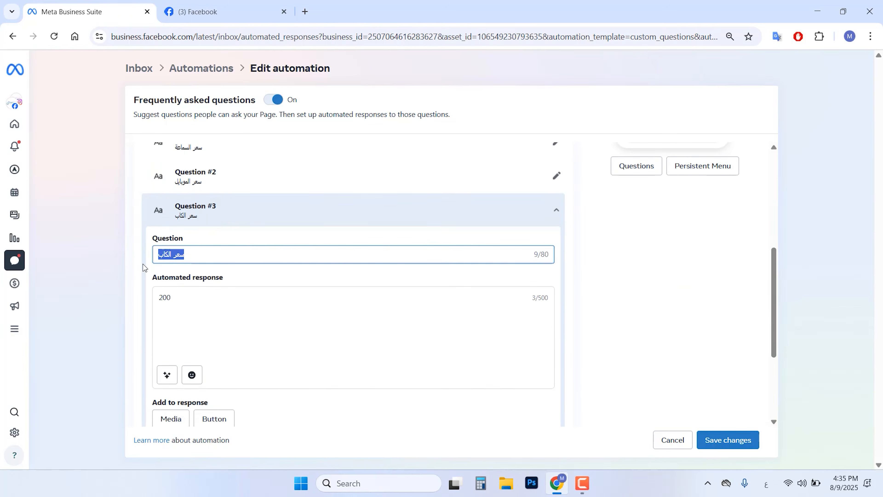
text(سعر المنت)
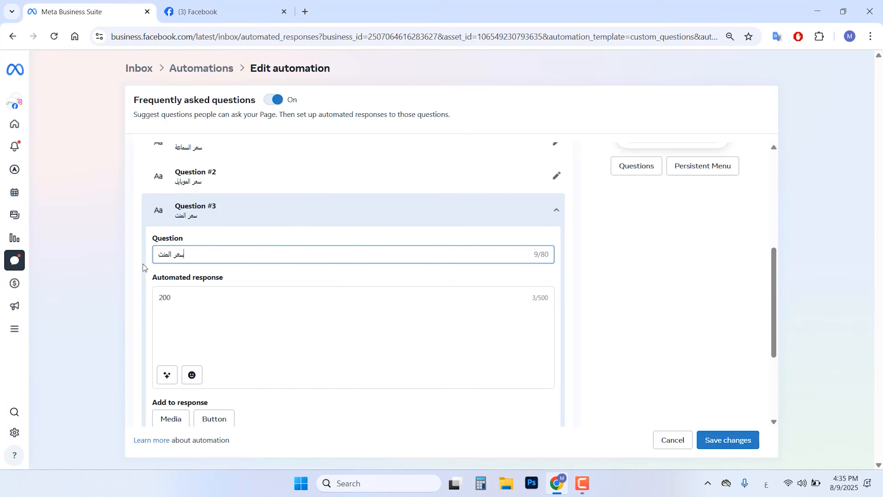
text(جات)
drag(183, 296, 21, 299)
key(BackSpace)
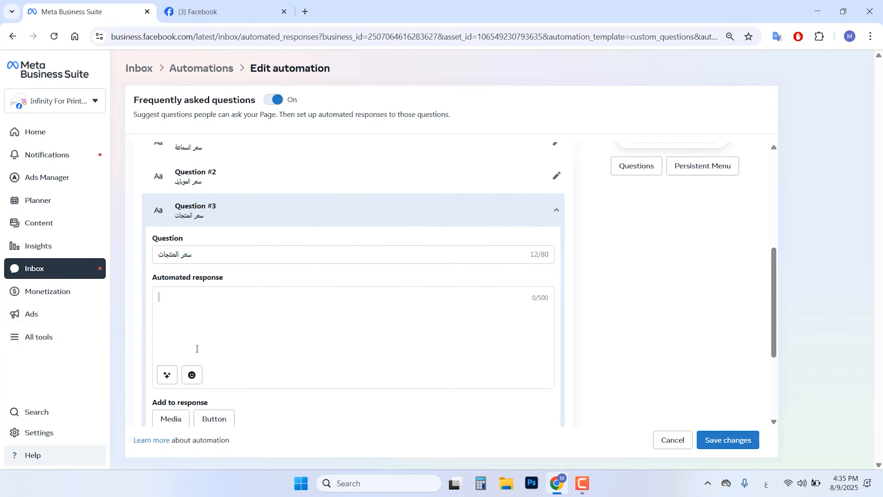
scroll(185, 358, down, 2)
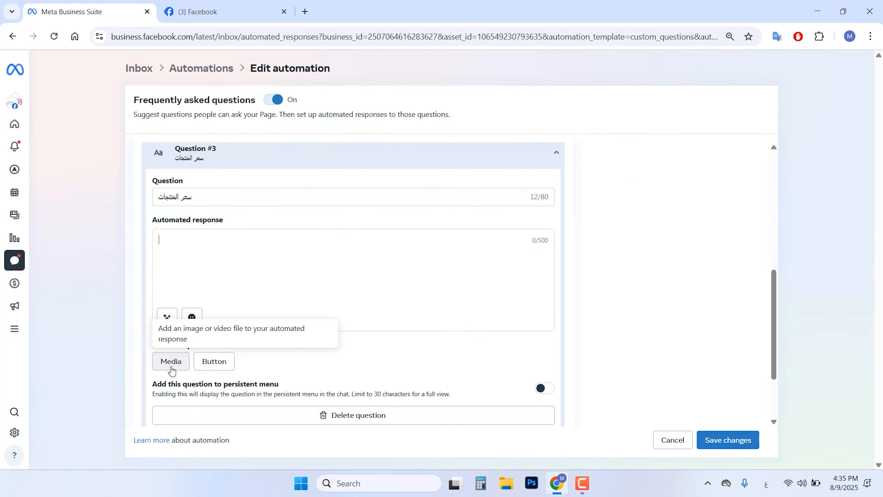
click(173, 361)
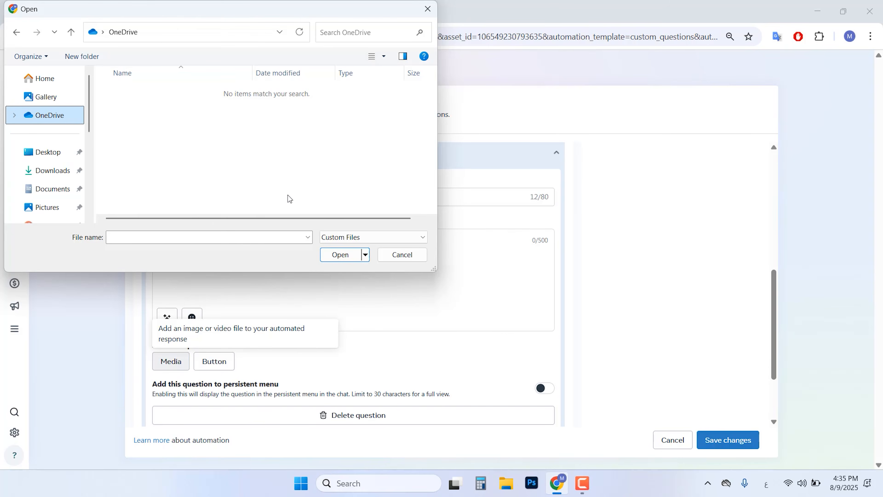
click(402, 254)
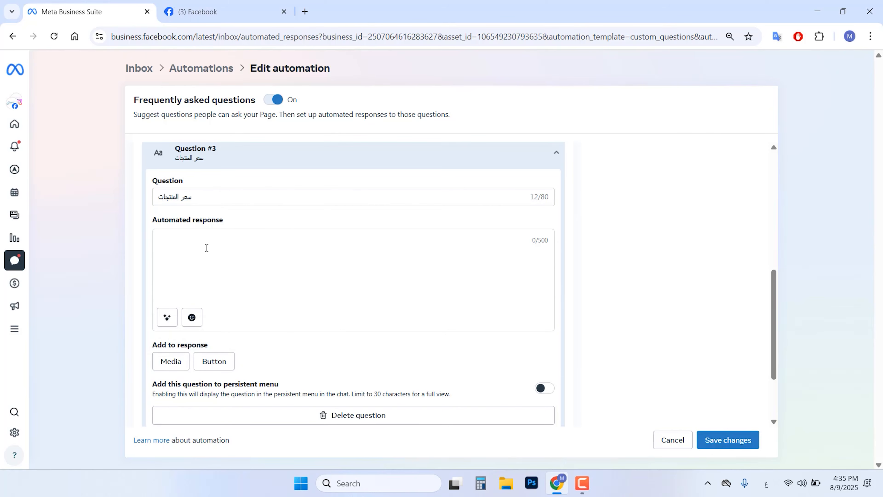
Collapse Question #3 and close the Meta Business Suite browser tab to return to the Facebook page.
click(474, 157)
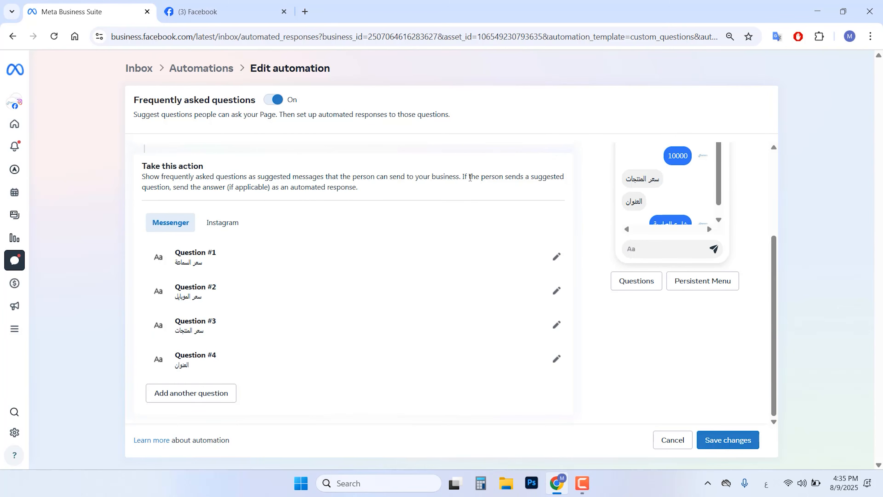
scroll(374, 223, up, 2)
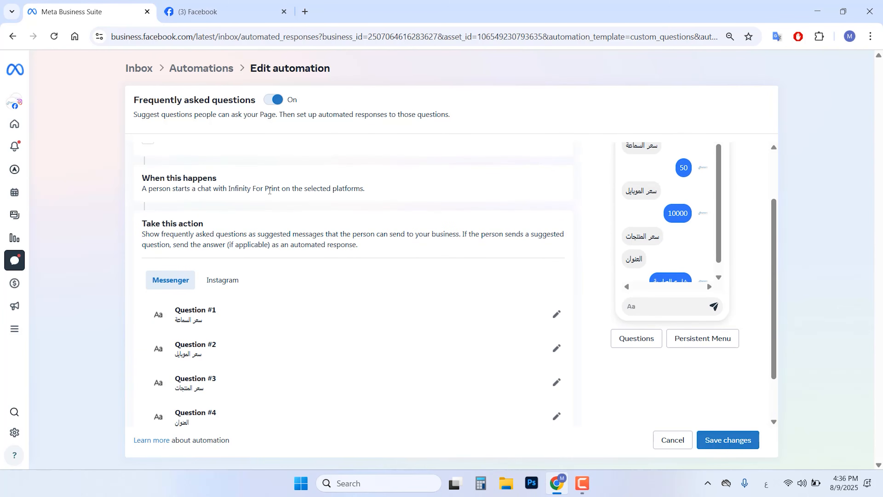
click(147, 11)
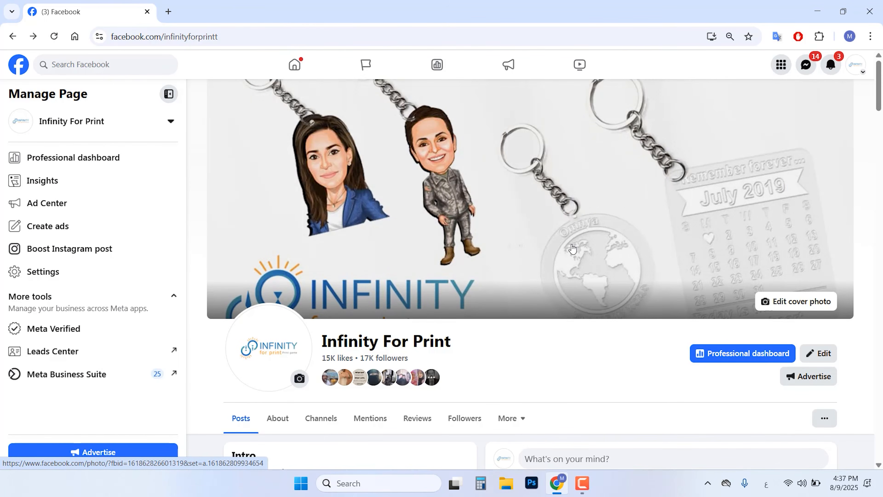
Open the featured July 6, 2021 post on the Infinity For Print page, review its text, photos and comments, and close it.
scroll(573, 249, down, 6)
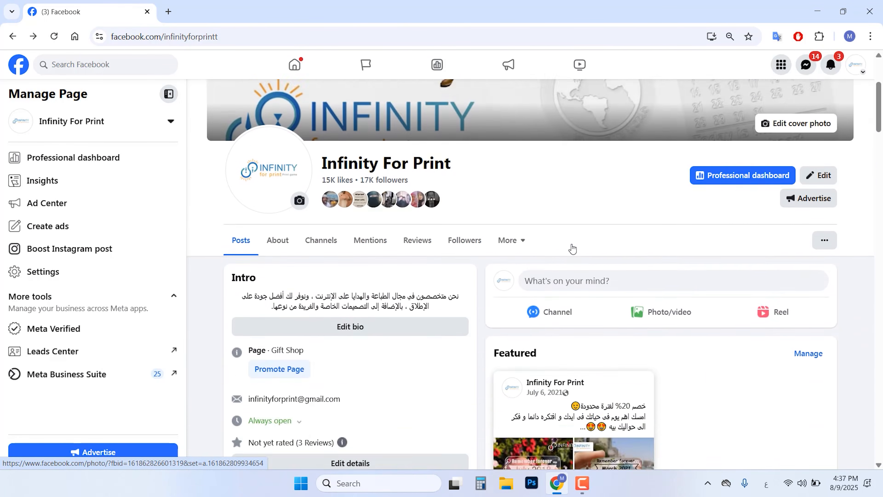
click(572, 248)
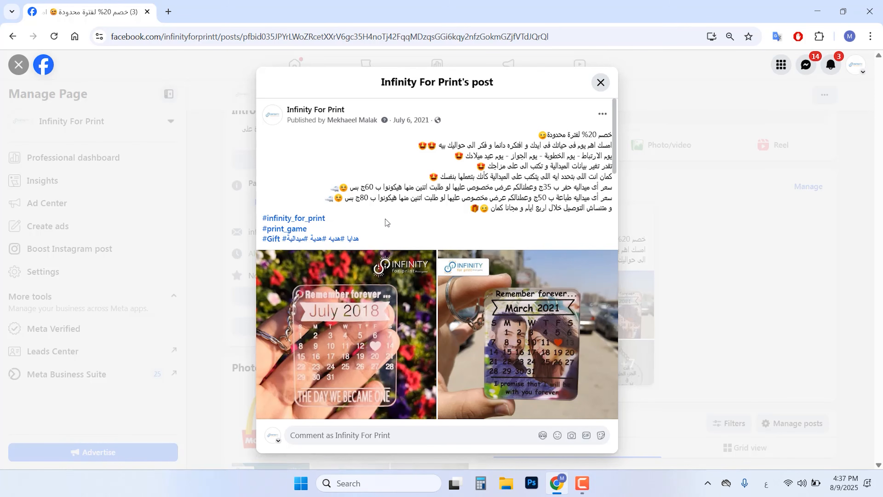
scroll(461, 213, down, 3)
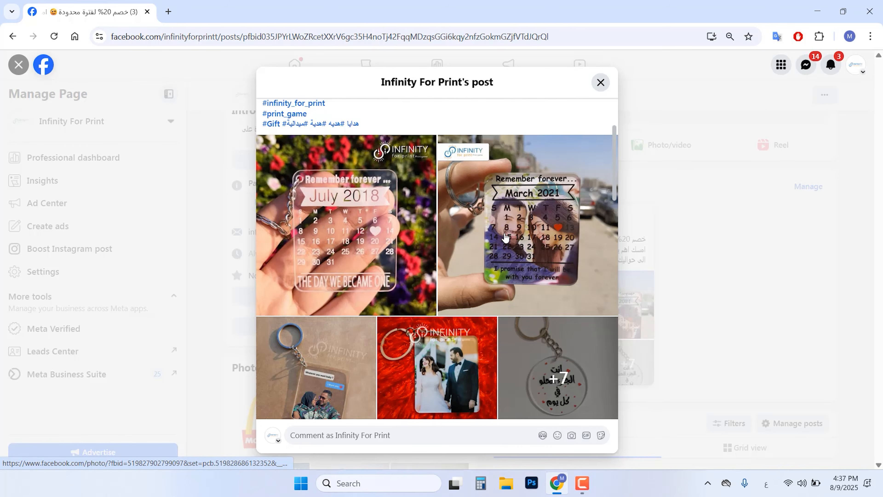
scroll(515, 260, down, 5)
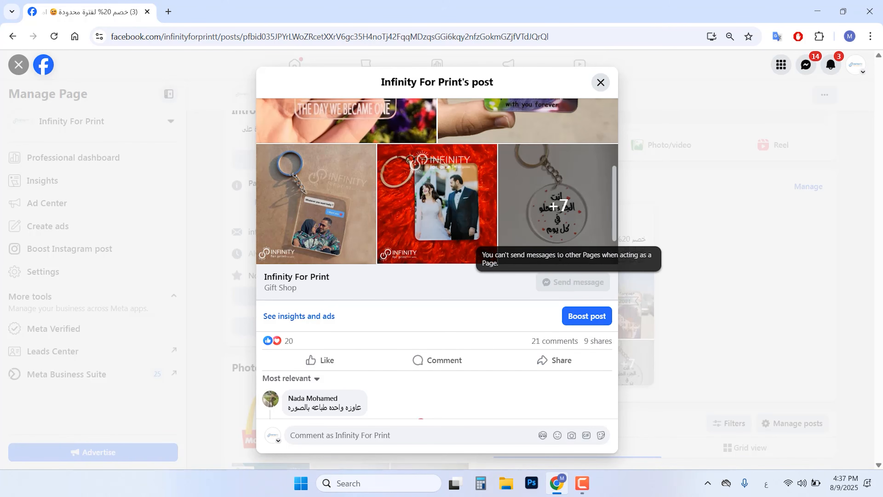
click(601, 83)
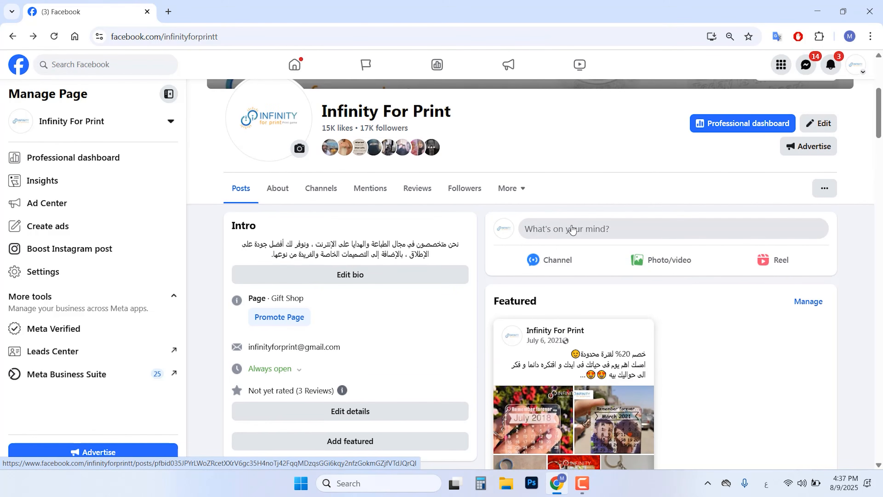
Start a public Infinity For Print post with the text "يستنبتيسنبتمنيسأبمسيبمنسيبيميب" and attach the Social Media image.
click(525, 228)
text(يستتبتيسنبتمنيسابمسيمنسيبيميب)
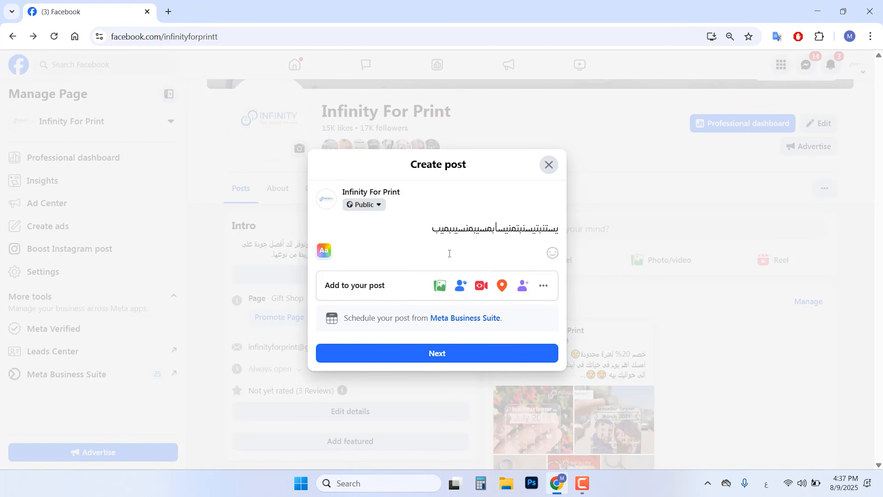
click(439, 285)
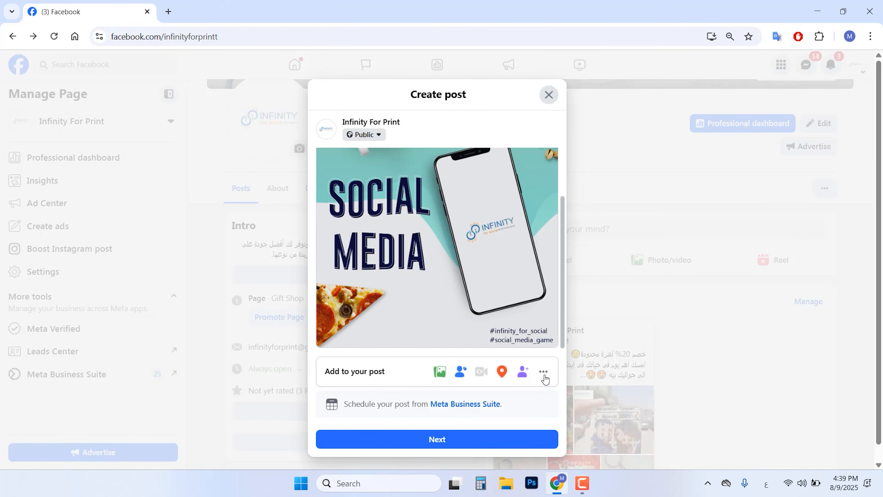
Add the Get messages option to the post, continue to the post settings and leave the composer.
click(544, 372)
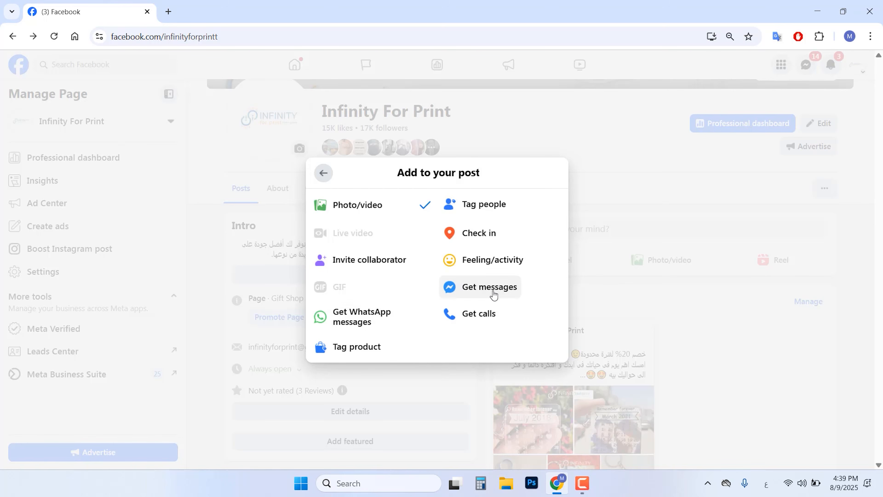
click(503, 294)
scroll(499, 308, down, 1)
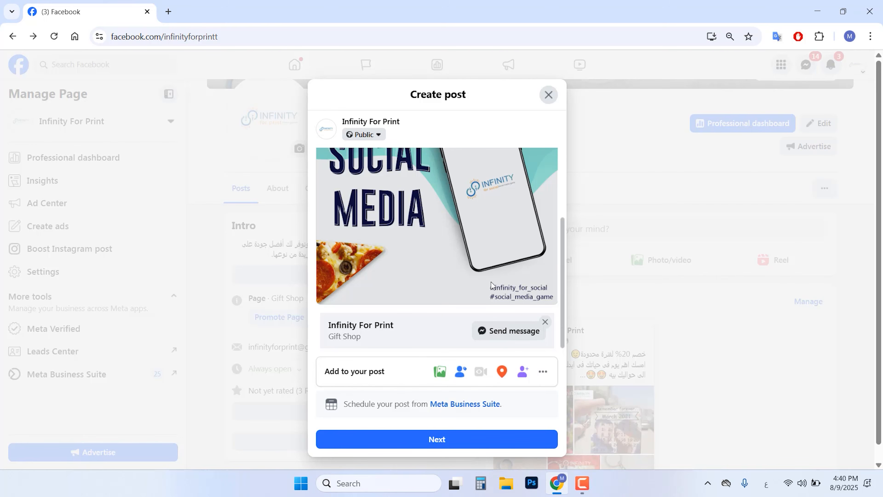
scroll(491, 281, up, 3)
scroll(491, 281, down, 3)
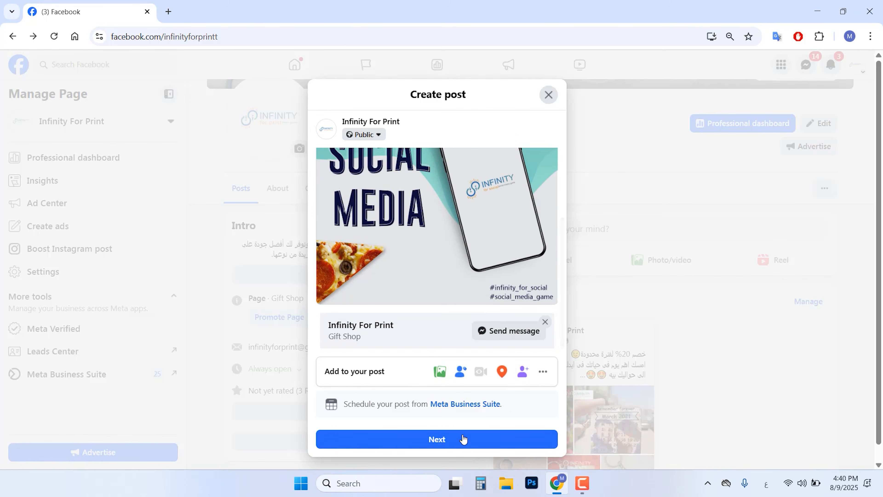
click(442, 442)
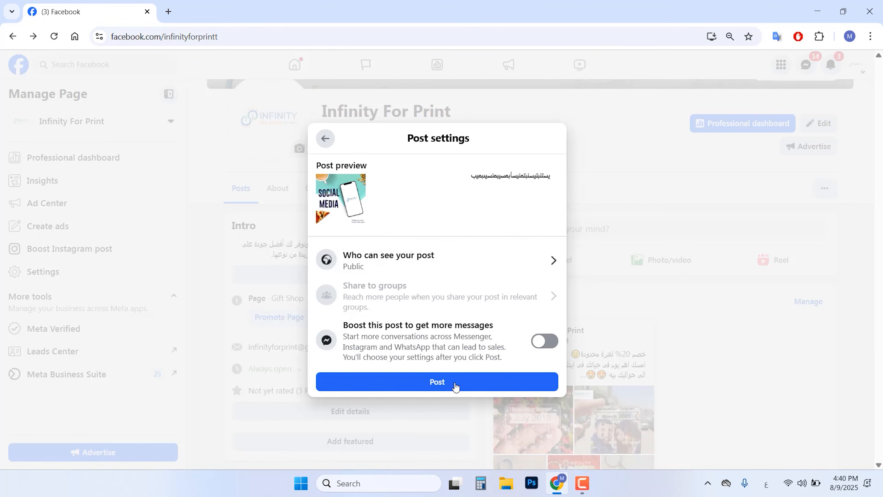
click(428, 390)
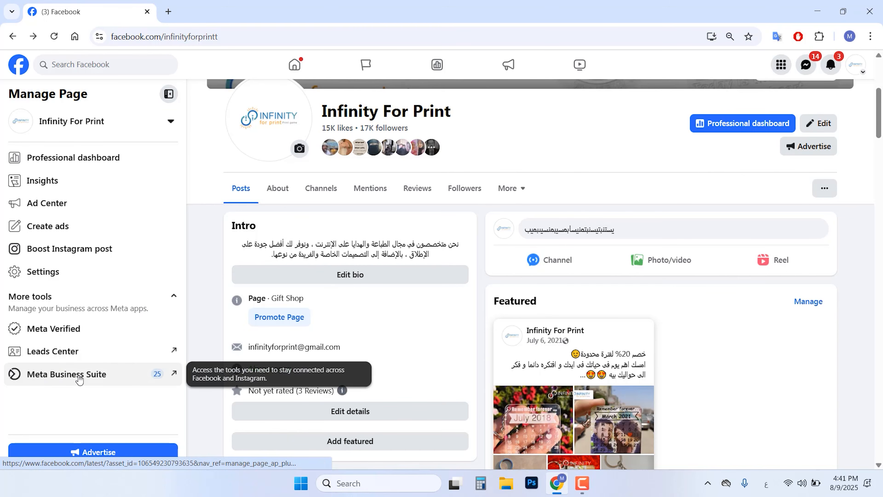
Switch to the Planner in Meta Business Suite and start a post shared to both Infinity For Print and infinityforprint.
click(48, 382)
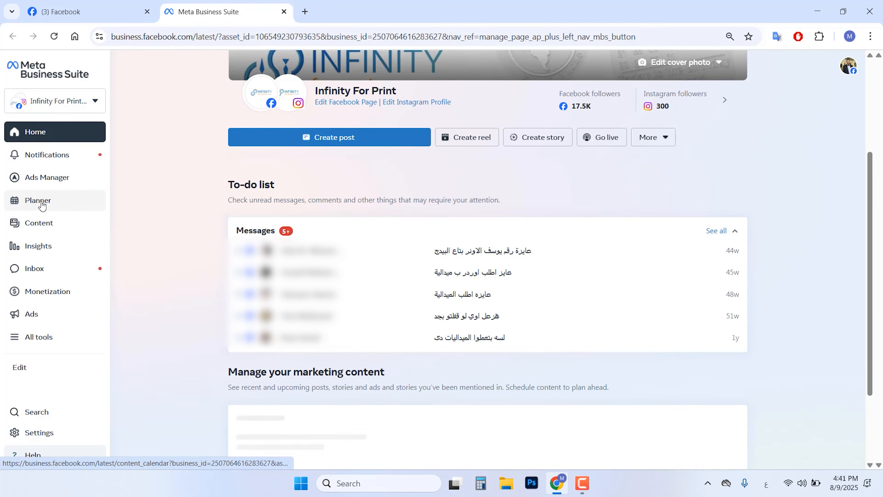
click(39, 201)
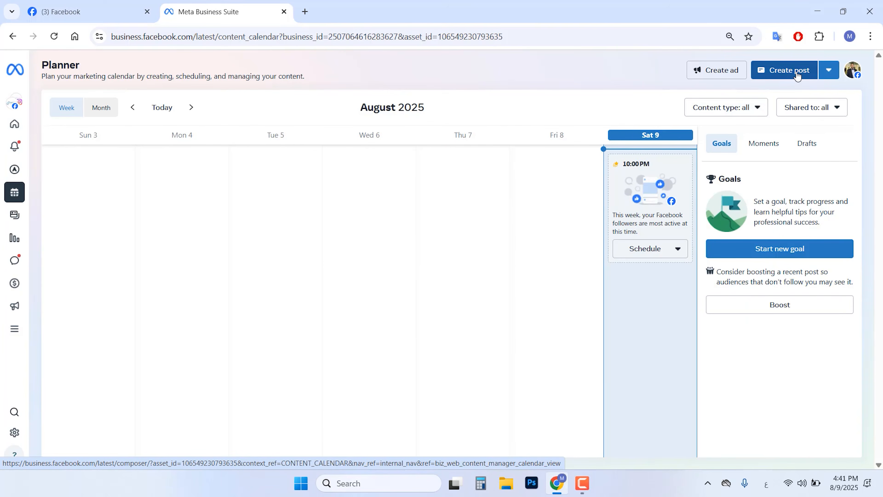
click(788, 71)
click(200, 123)
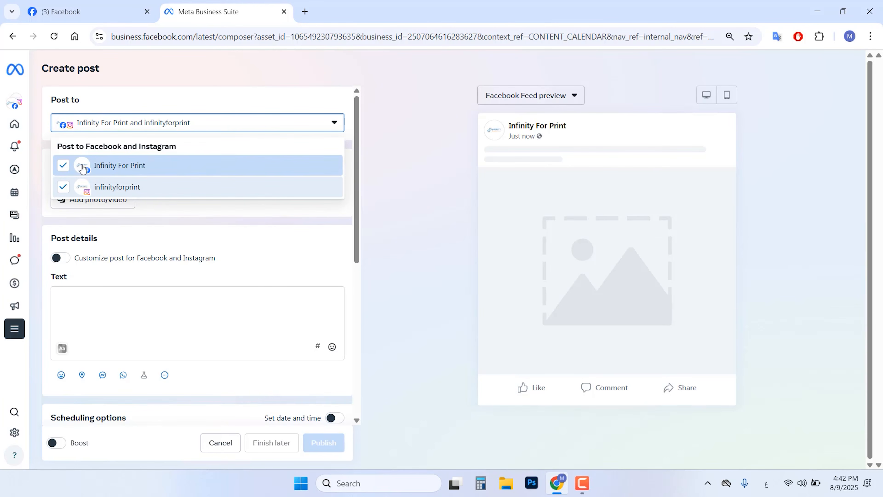
click(179, 222)
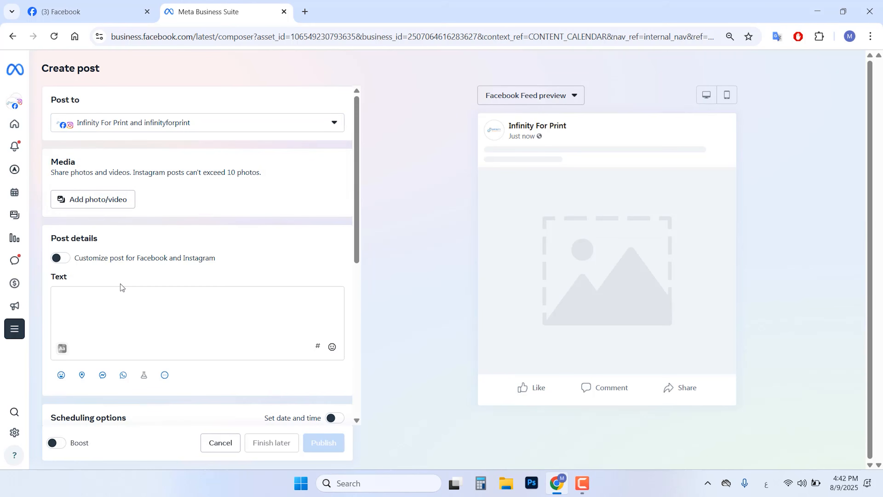
Enter "سبلسبلسيلسيبيسلبسيلسبيل" as the post text and add the Social Media image.
click(121, 299)
text(سبلسبلسيلسيييسلبسيل)
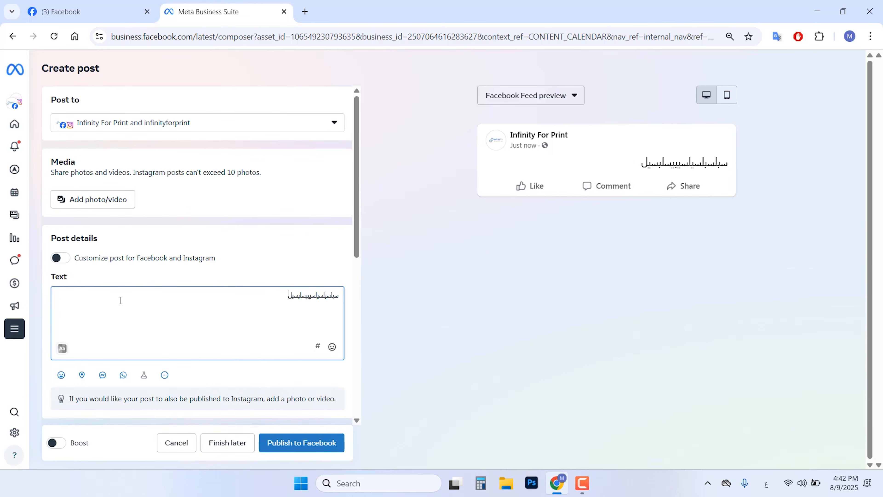
text(سبيل)
click(131, 344)
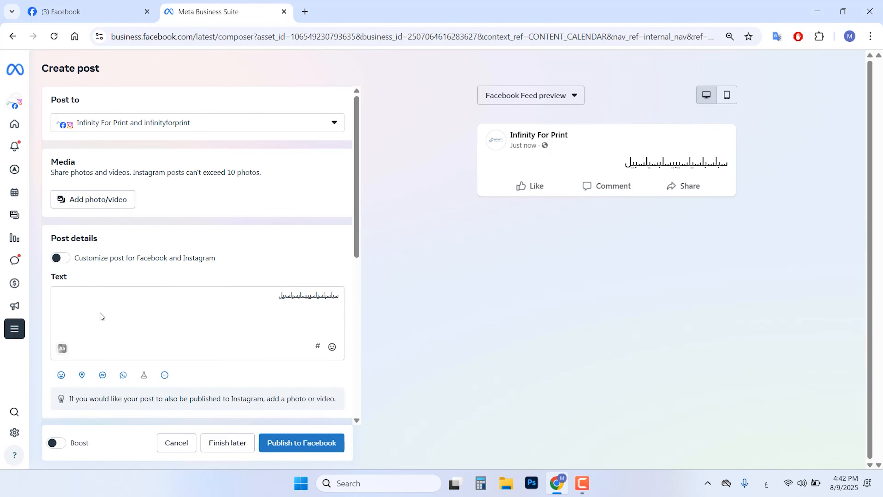
click(97, 204)
Turn on scheduling for the post and set its Facebook date and time to Aug 14, 2025, 08:03 PM.
scroll(256, 303, down, 6)
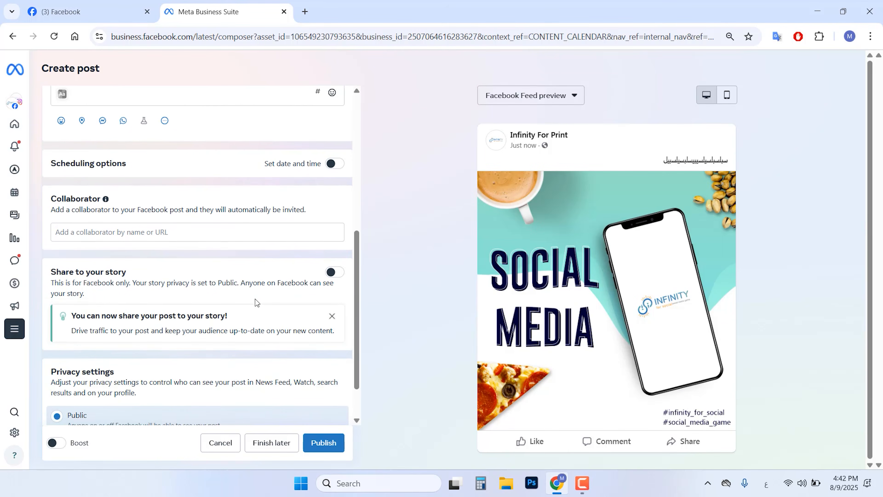
scroll(257, 303, up, 2)
scroll(256, 303, up, 1)
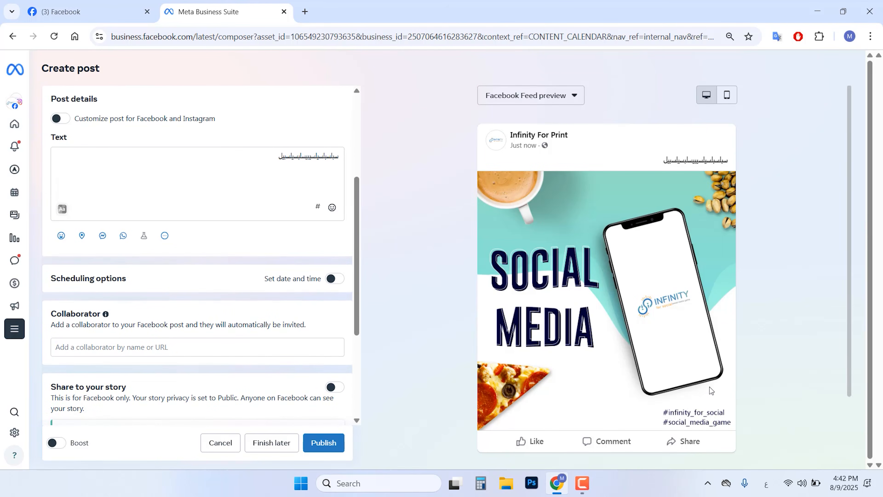
scroll(719, 396, down, 2)
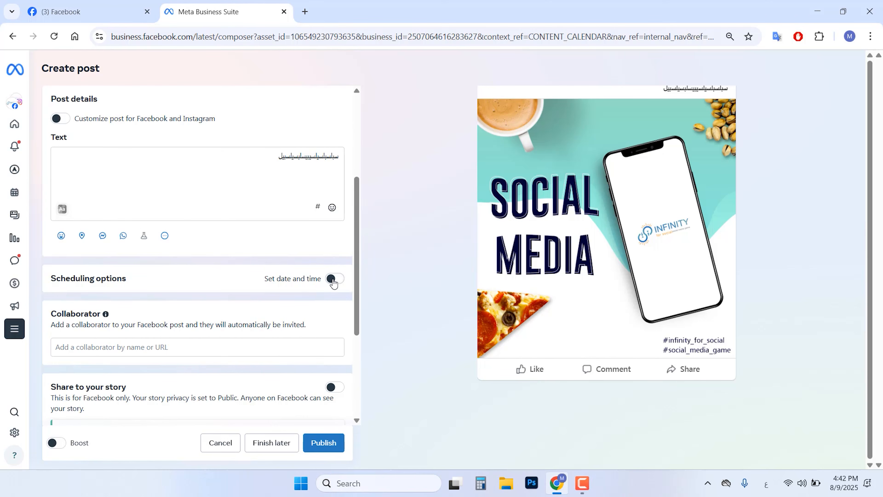
click(334, 278)
scroll(243, 243, down, 4)
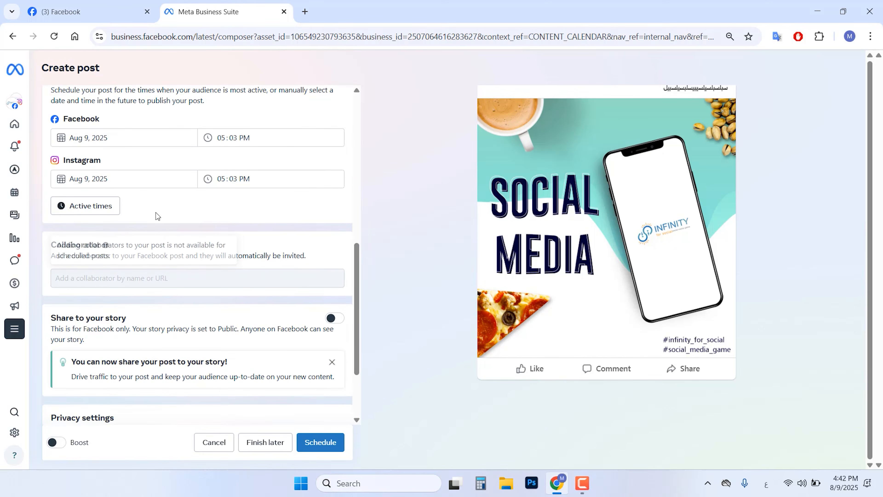
scroll(115, 212, up, 1)
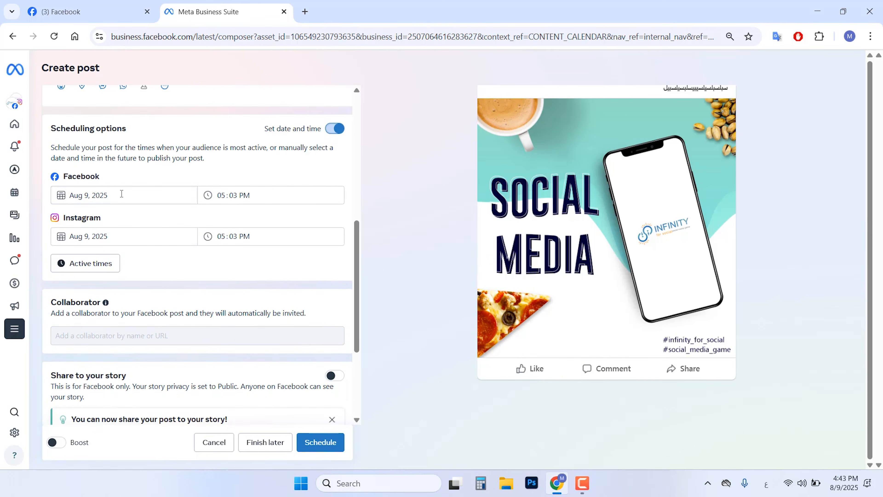
click(122, 194)
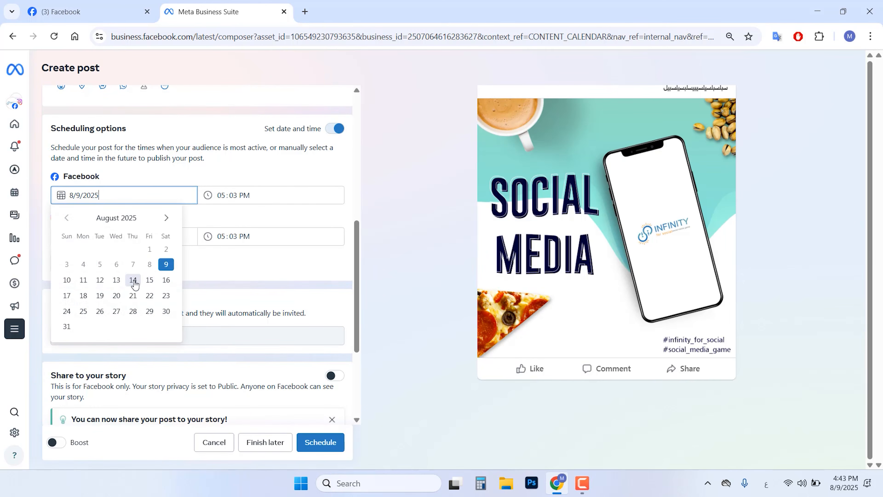
click(134, 283)
click(222, 195)
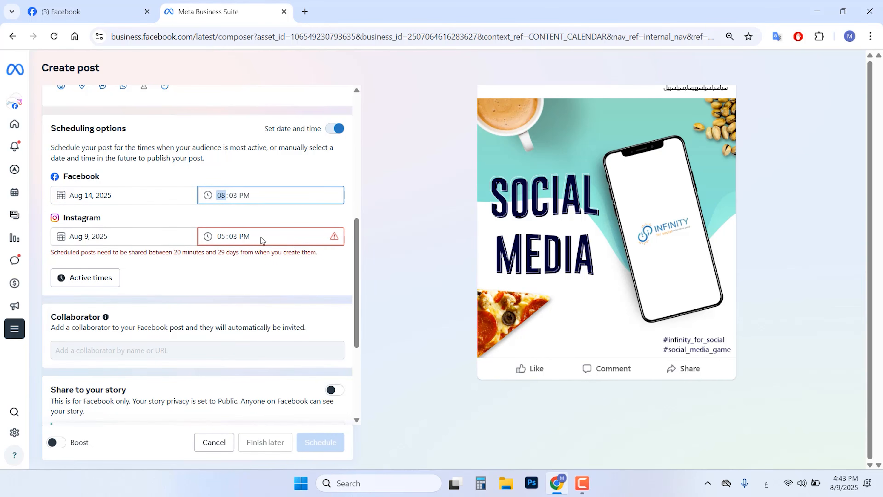
Set the post's Instagram date and time to Aug 14, 2025, 08:03 PM.
click(143, 242)
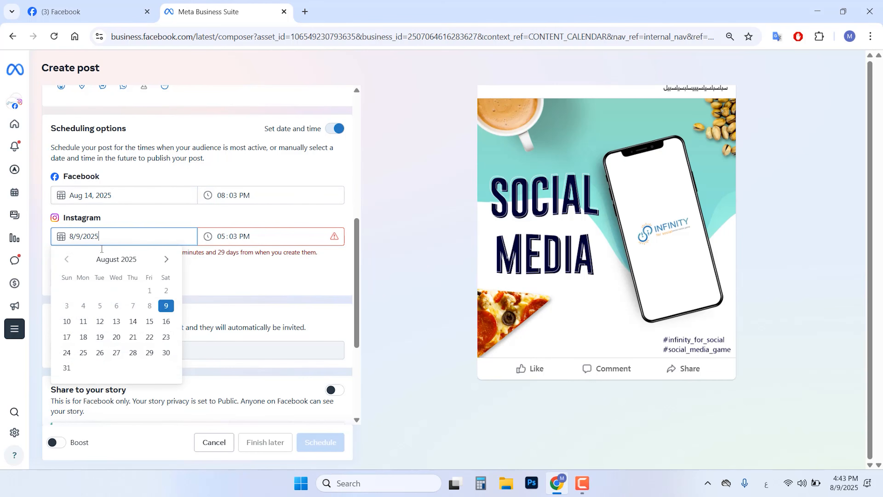
click(133, 320)
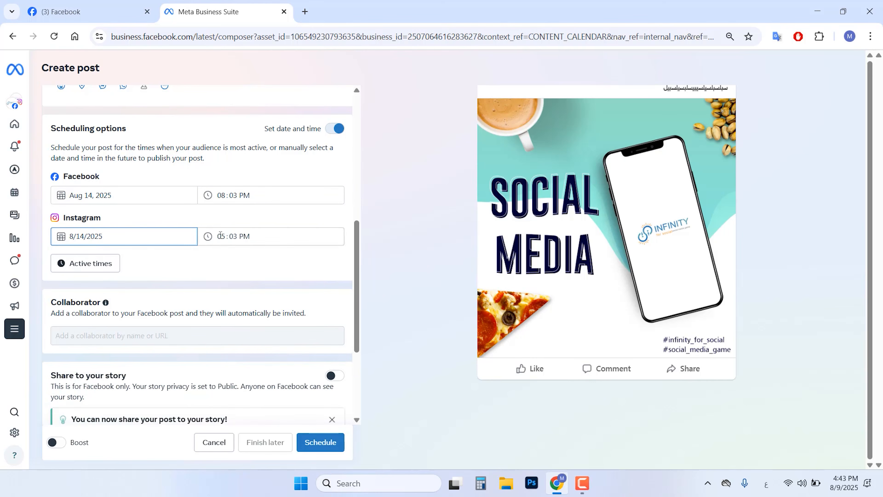
key(Tab)
text(8)
click(240, 264)
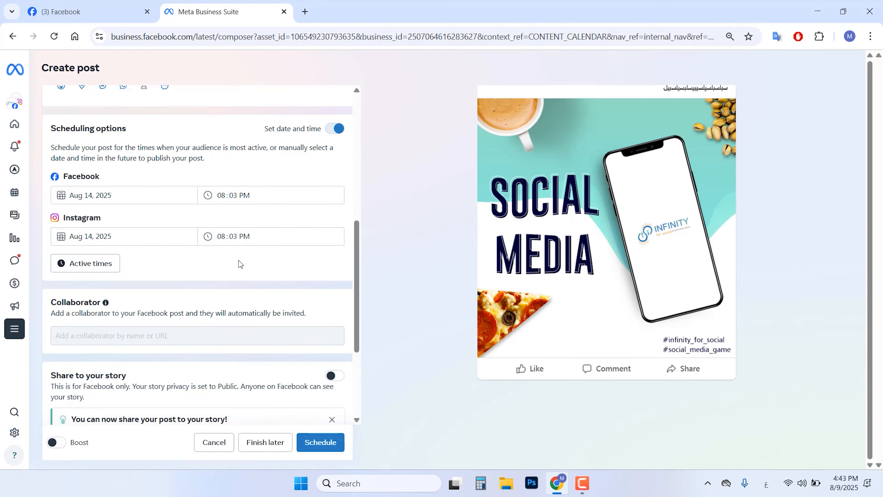
Add the Get messages option to the post, then schedule it without boosting.
scroll(241, 264, up, 2)
scroll(564, 278, down, 1)
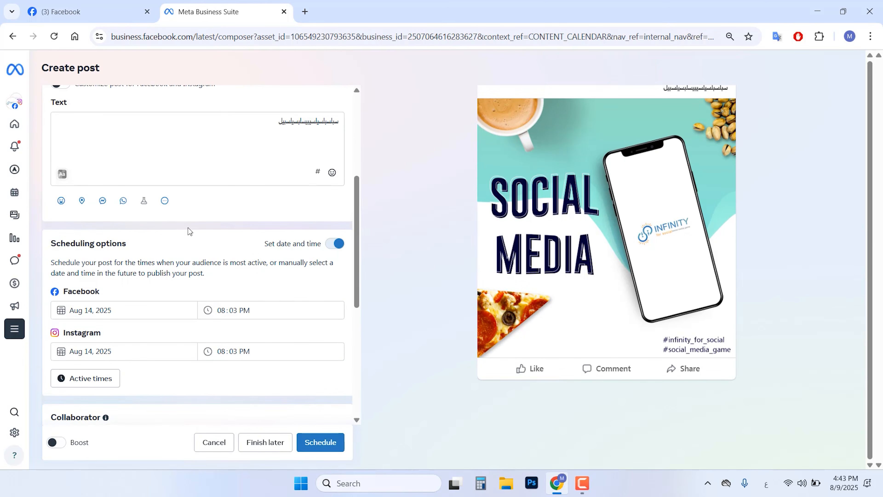
click(103, 202)
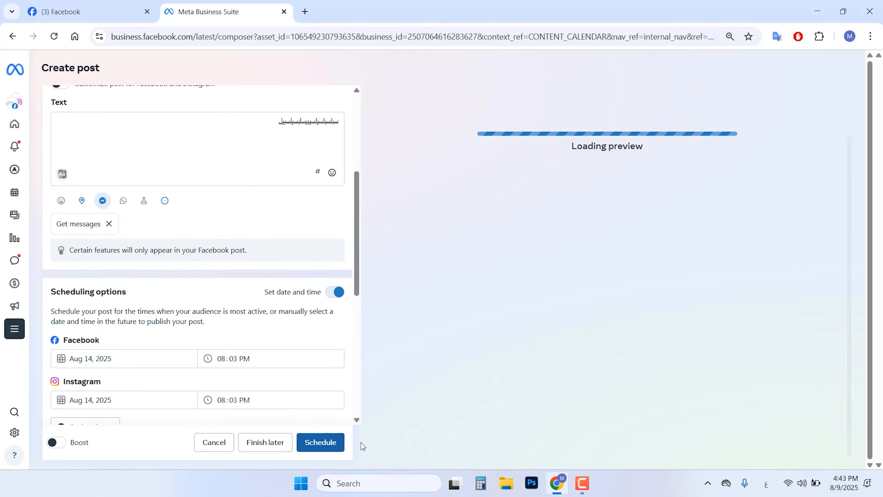
click(332, 447)
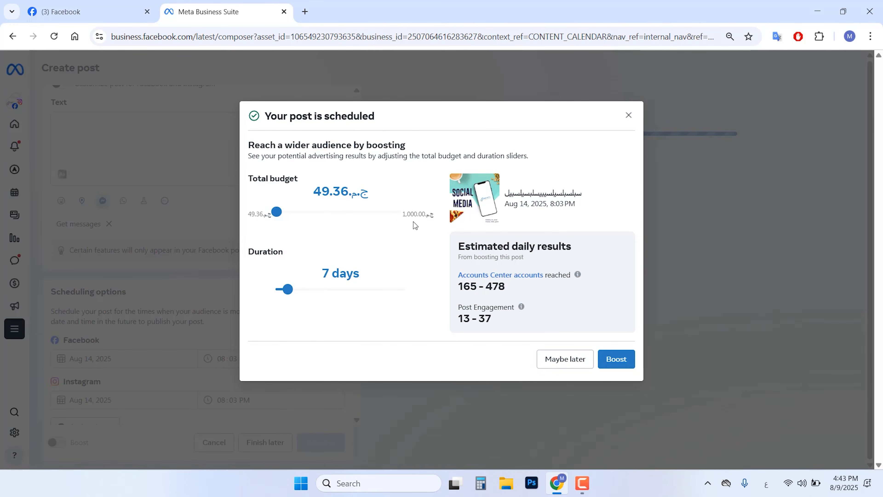
click(565, 359)
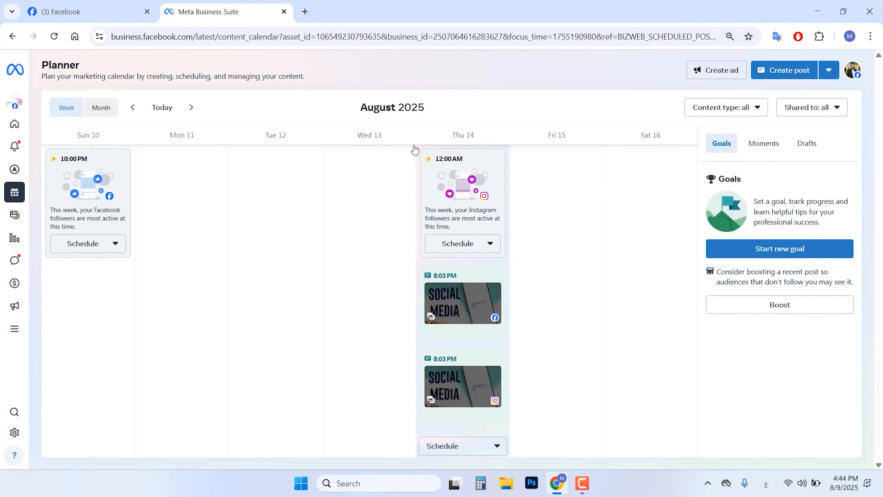
Close the Meta Business Suite browser tab and look over the Infinity For Print Facebook page's header, intro and featured post.
click(283, 12)
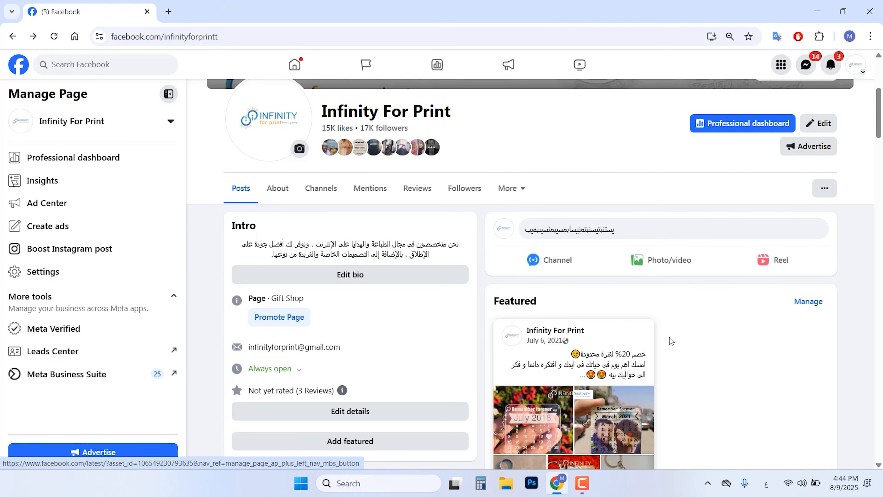
scroll(671, 340, down, 3)
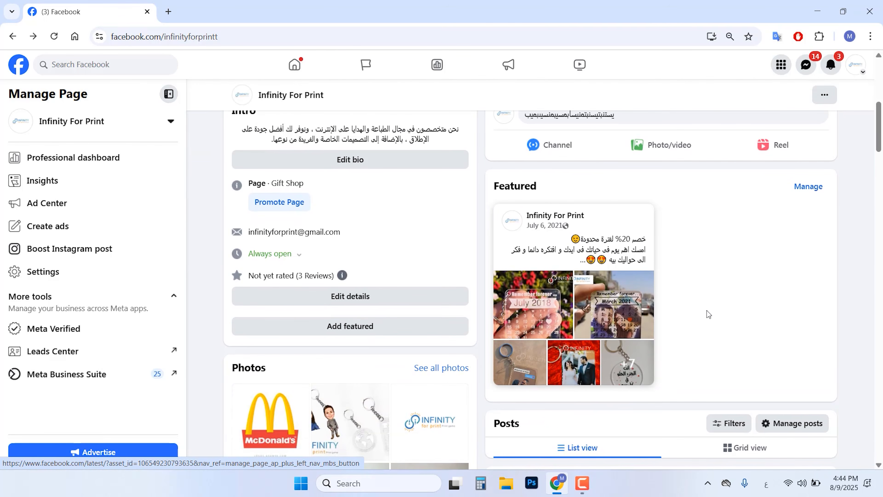
scroll(707, 310, up, 2)
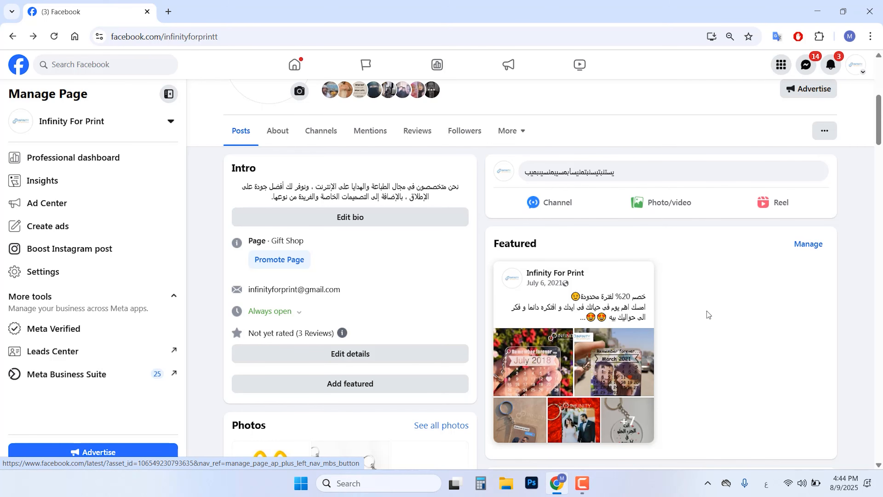
scroll(600, 352, up, 5)
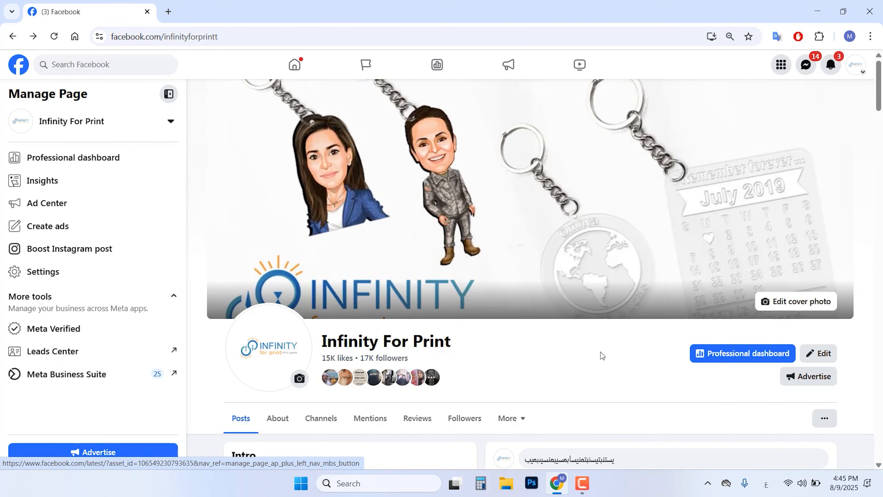
scroll(600, 354, down, 3)
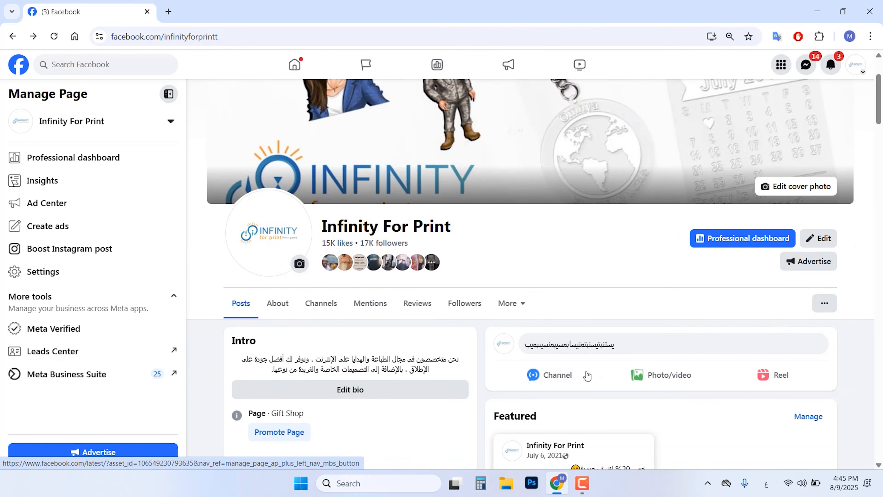